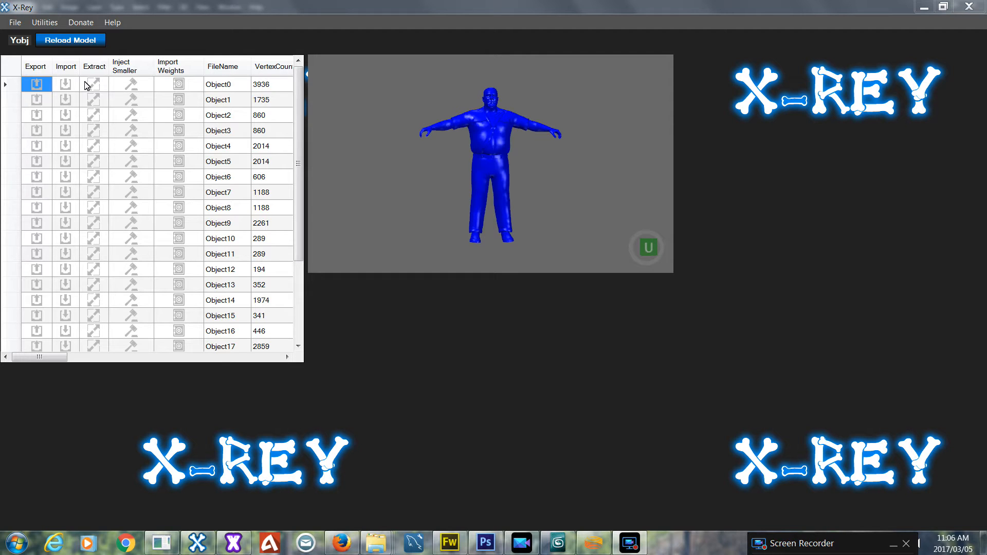
Open the file "0000 - animations.yobj" from the steiner folder as a Yobj (Anim) file.
click(14, 24)
mouse_move(16, 34)
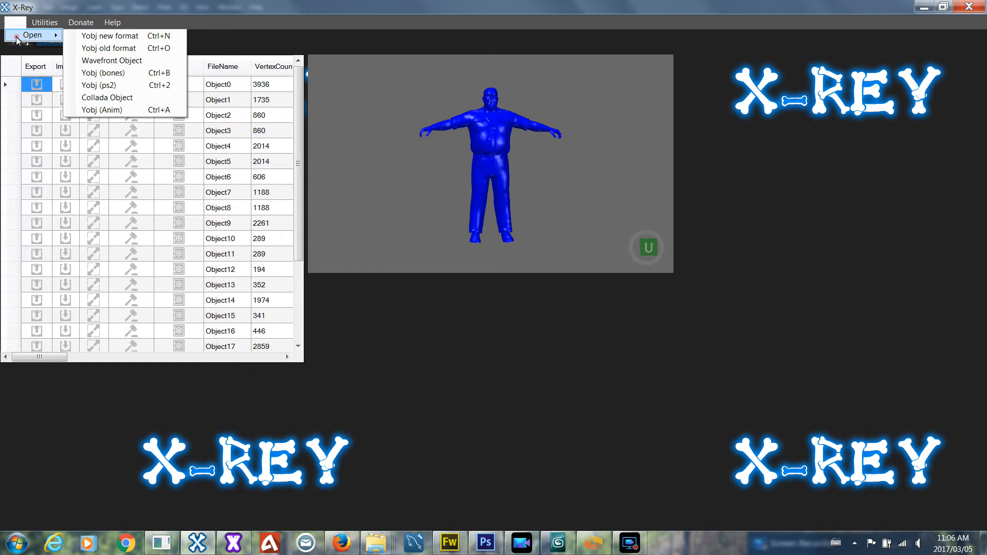
click(109, 110)
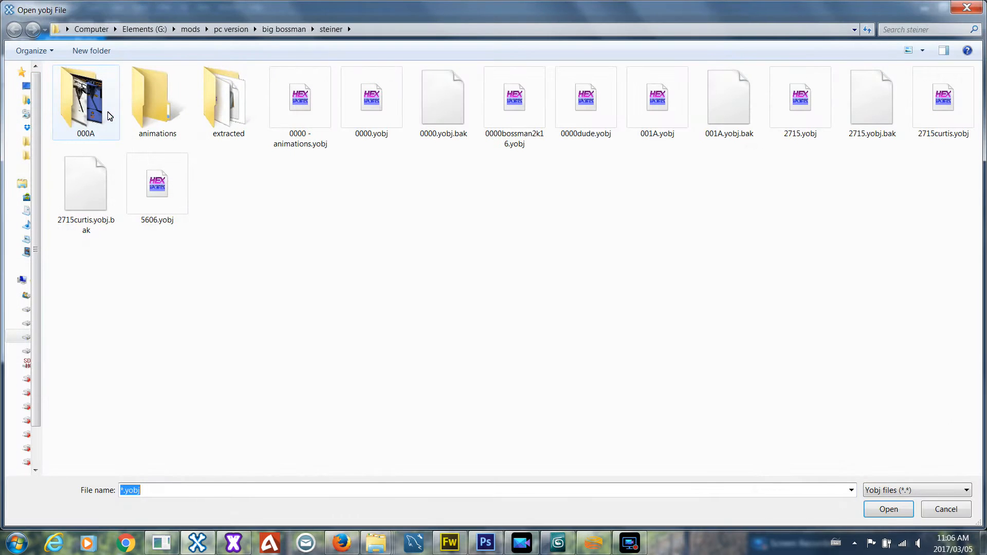
double_click(317, 124)
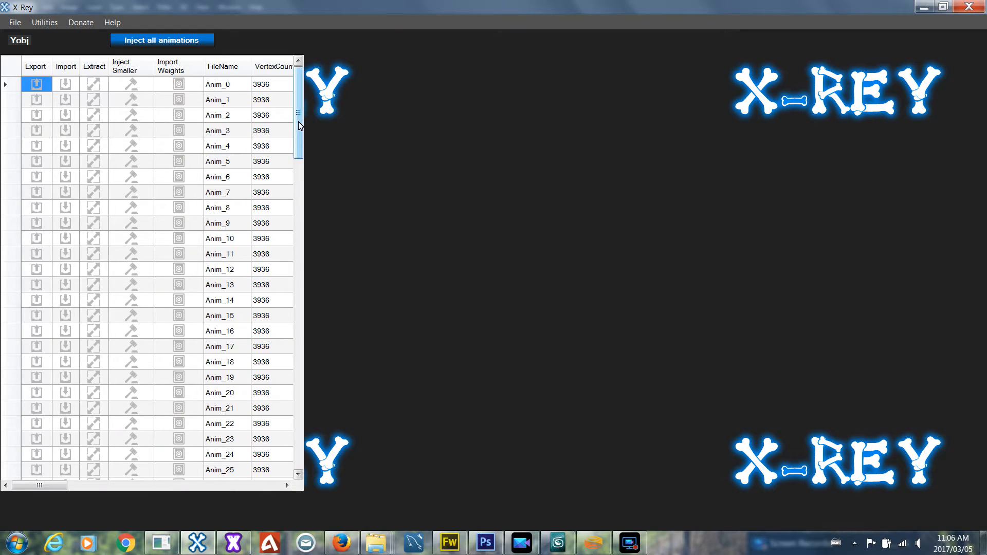
Preview the animation head shapes Anim_48 through Anim_53, and then Anim_47.
mouse_move(300, 125)
mouse_down()
mouse_move(300, 432)
mouse_move(286, 253)
mouse_move(296, 118)
mouse_up()
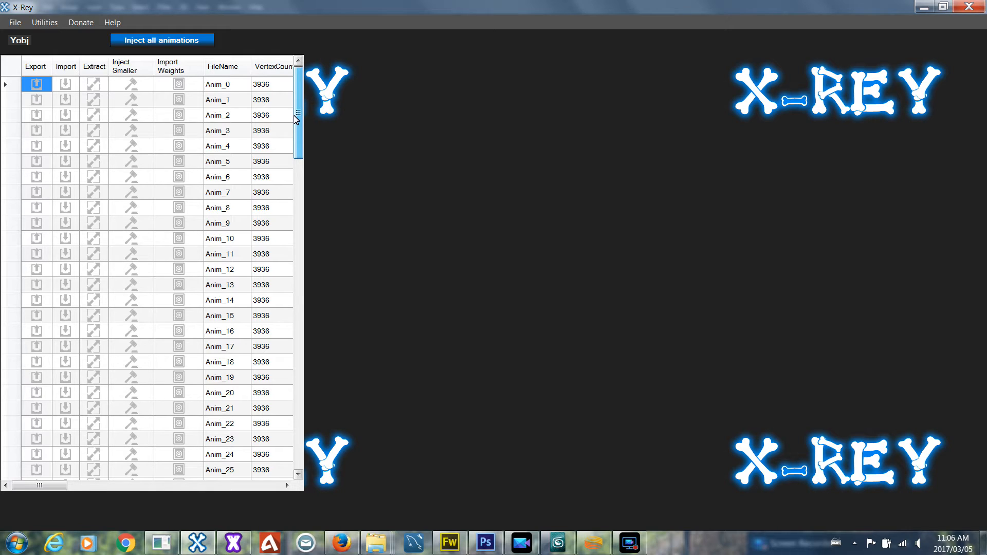
drag(296, 119, 300, 280)
click(222, 227)
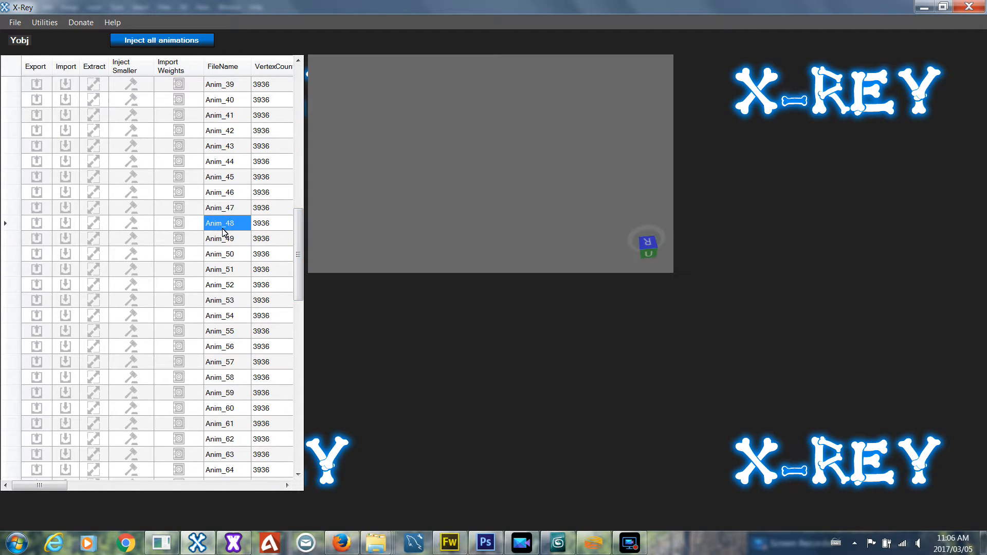
click(222, 239)
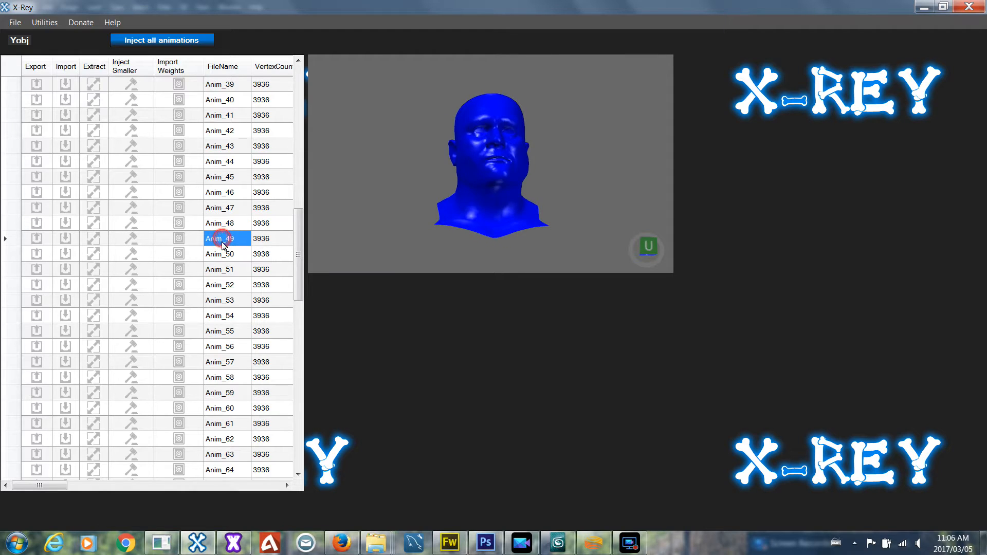
click(221, 255)
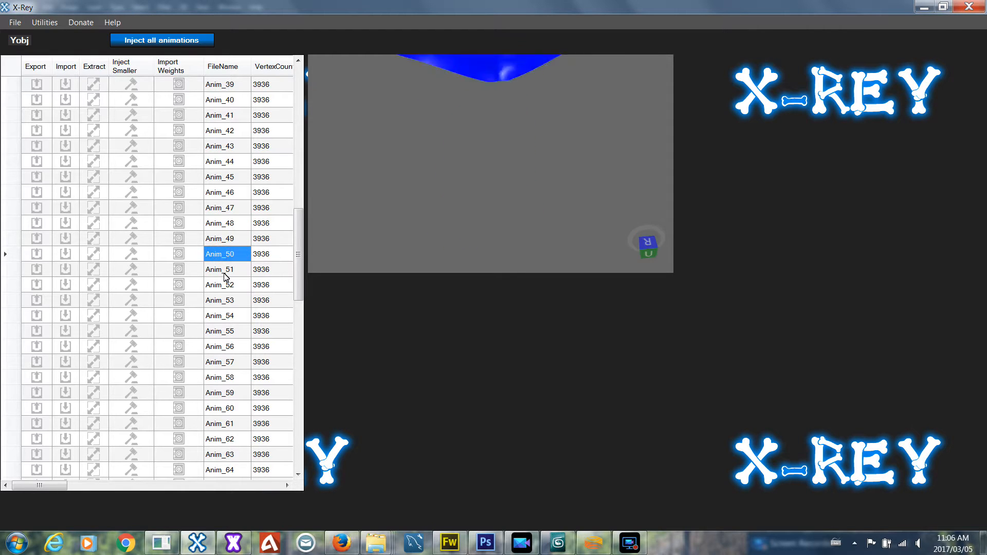
click(222, 270)
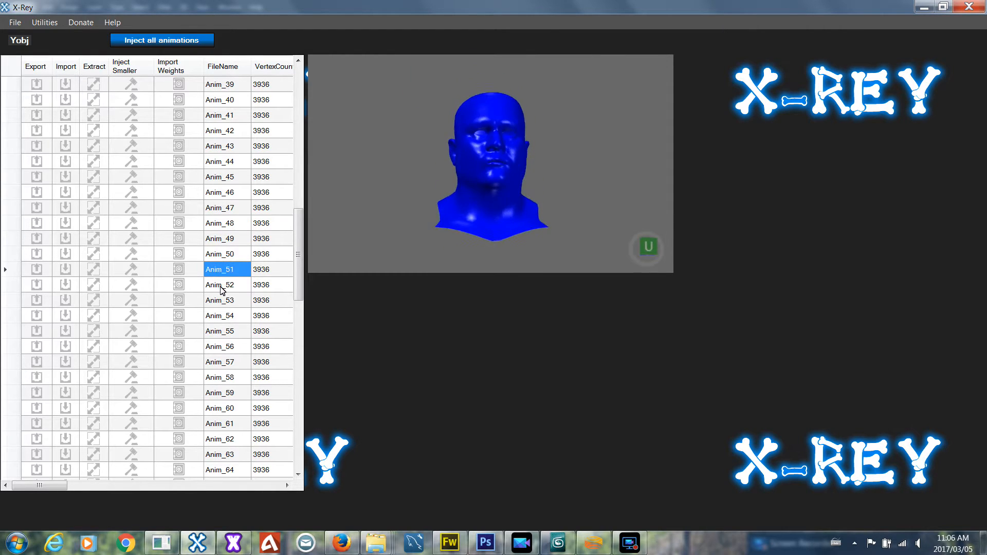
click(222, 285)
click(222, 302)
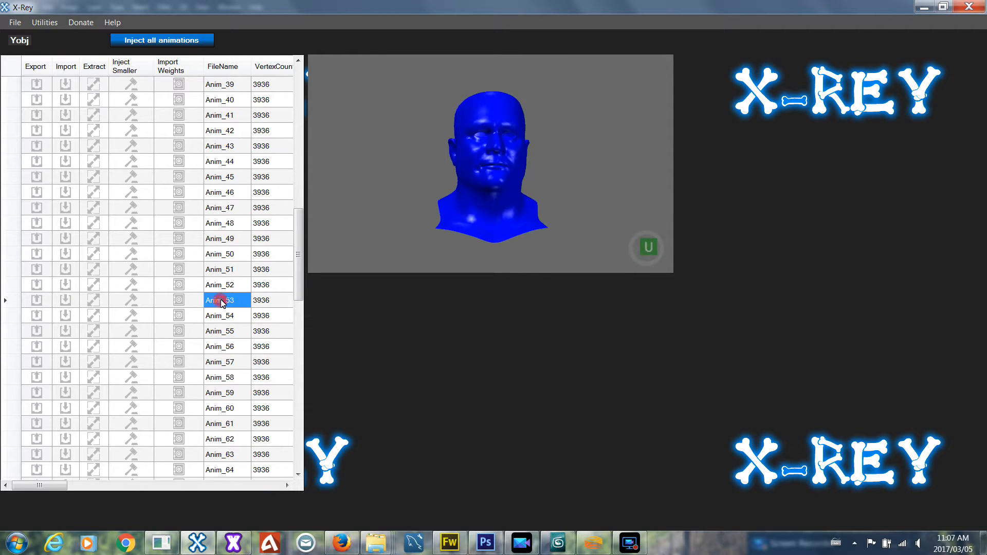
click(219, 209)
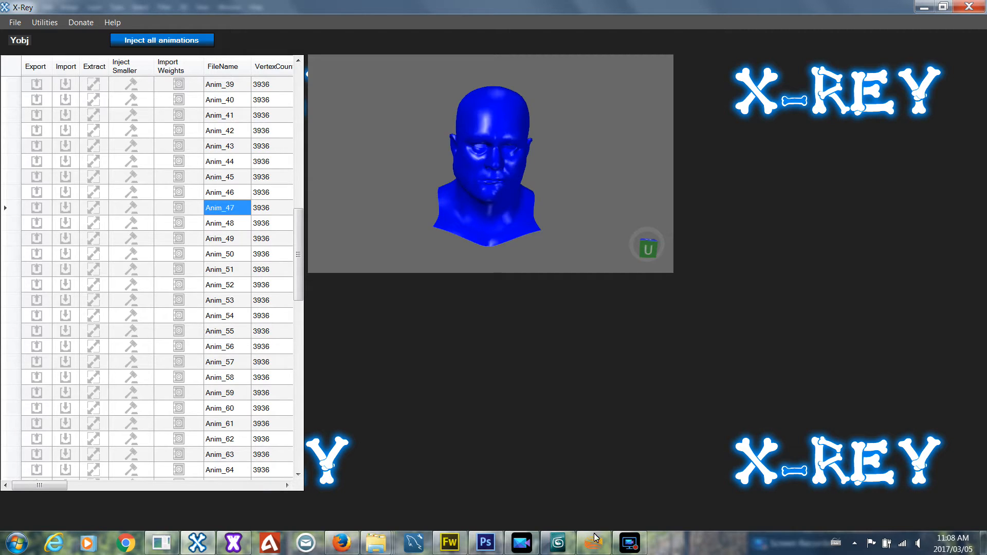
Switch to 3ds Max and clone the head mesh Object0 as an independent copy.
click(558, 542)
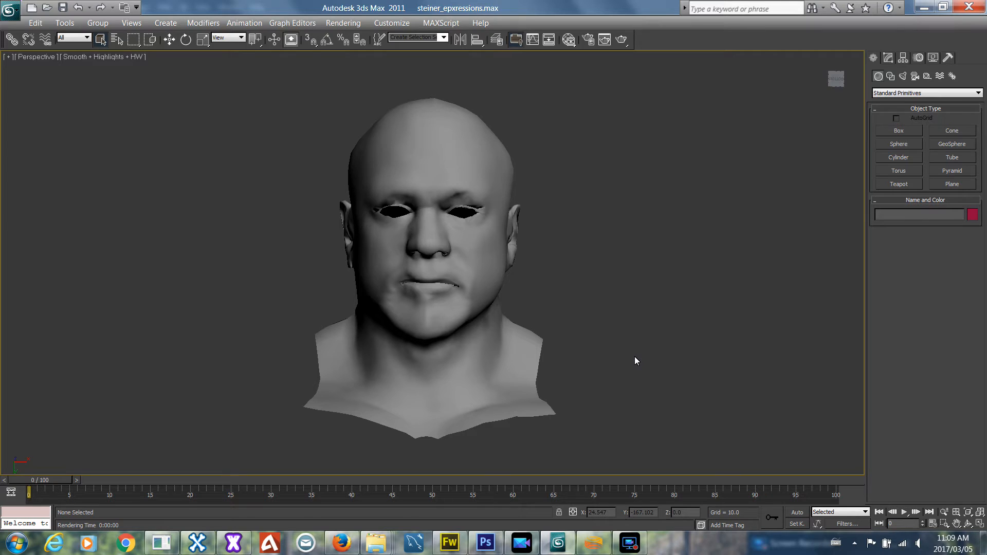
scroll(681, 286, down, 5)
scroll(680, 286, up, 5)
click(832, 82)
click(428, 149)
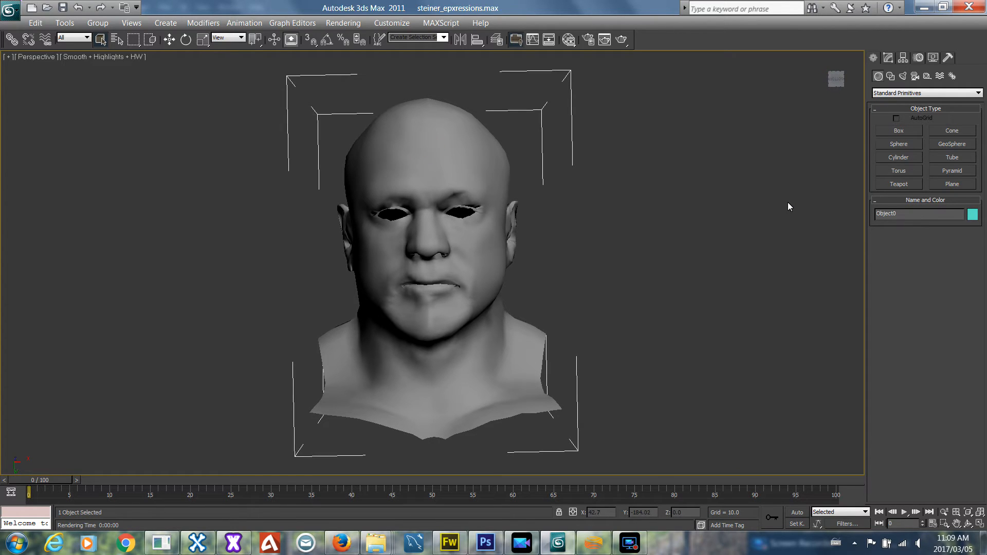
key(ctrl+v)
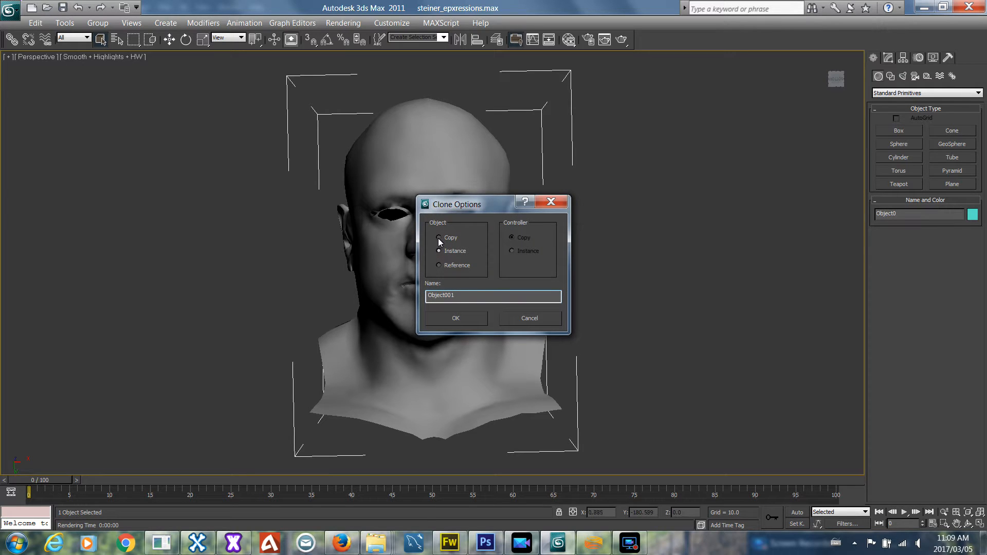
click(439, 237)
click(455, 320)
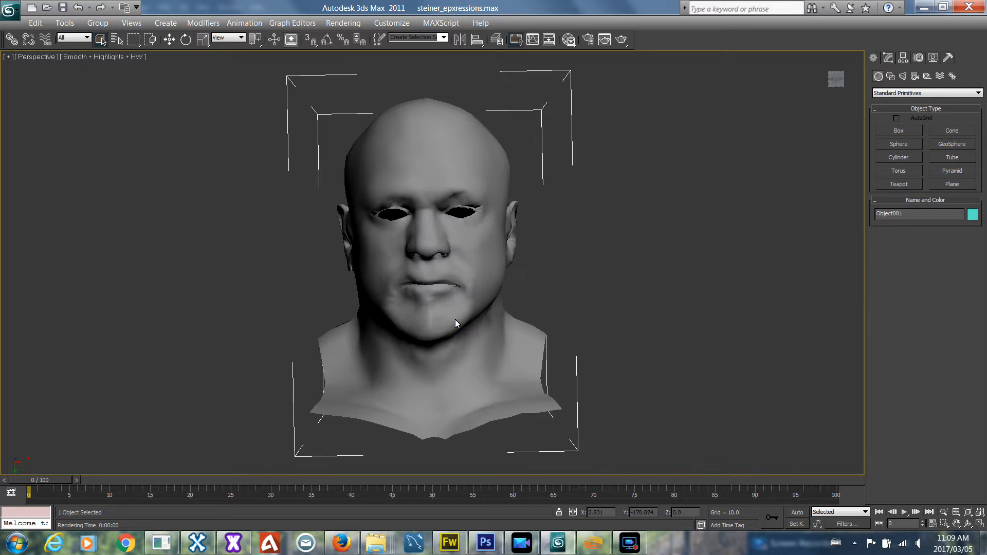
click(35, 23)
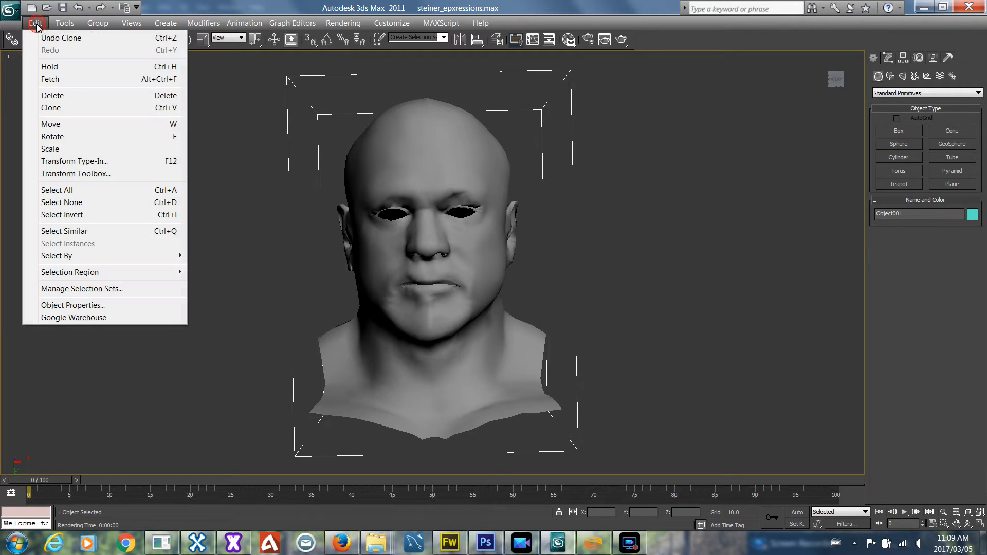
click(59, 107)
click(537, 321)
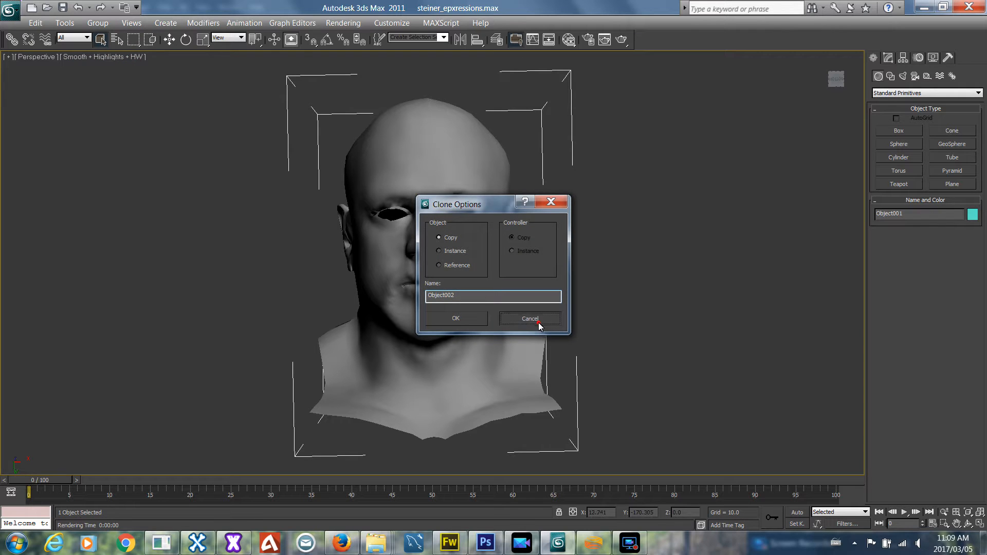
Rename the cloned head to "left smile" and deselect it.
click(889, 58)
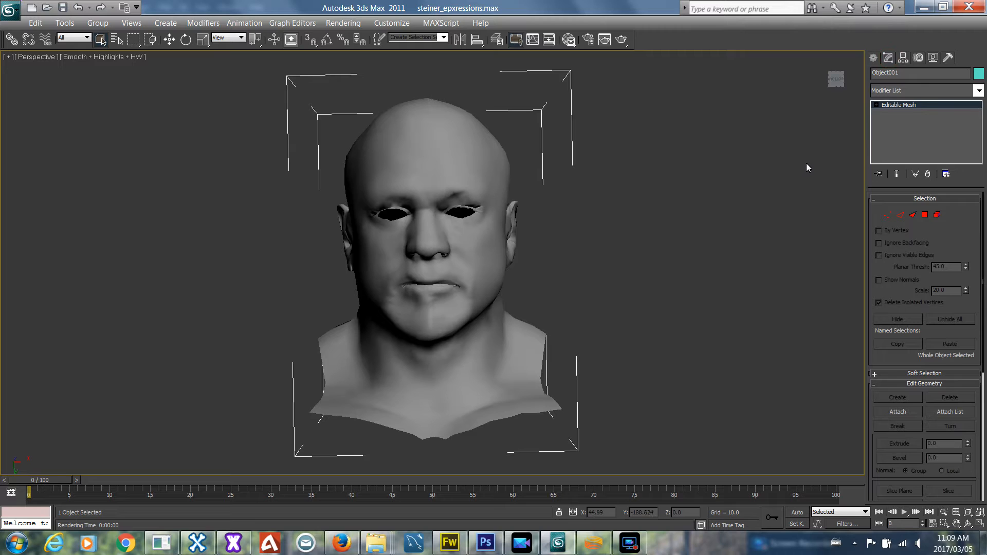
click(902, 75)
click(718, 207)
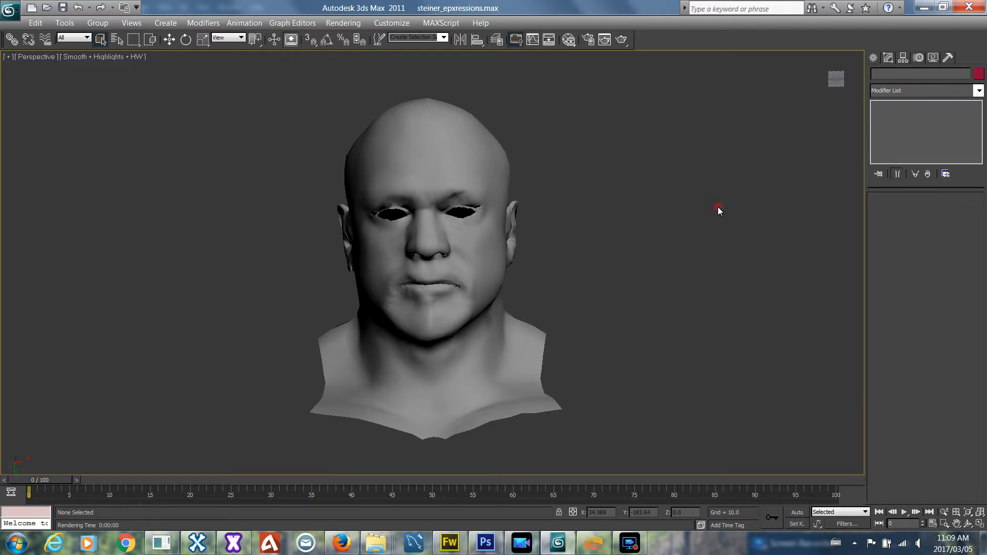
Move the original head Object0 to about X -32, clear of the left smile head, and save the scene.
click(446, 121)
click(169, 40)
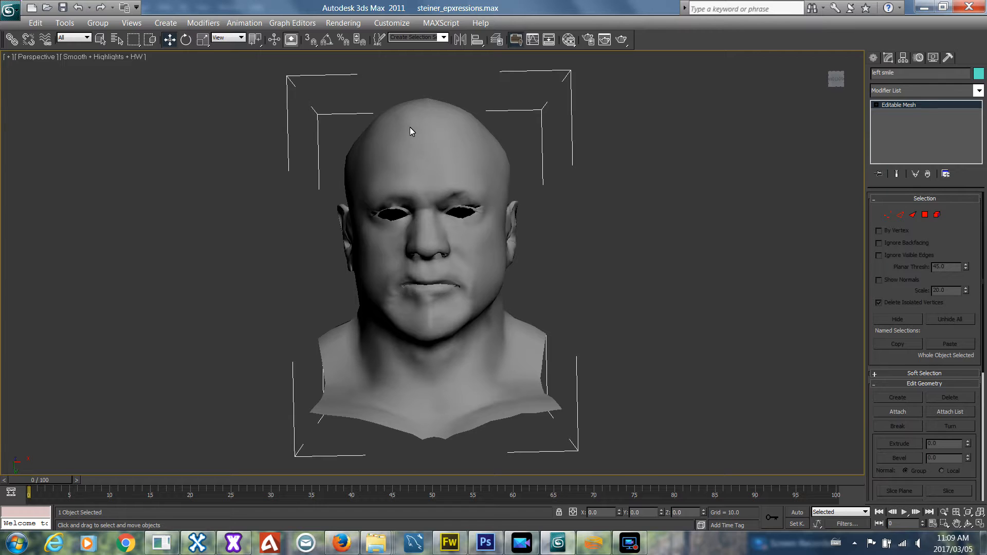
shift+drag(427, 140, 160, 138)
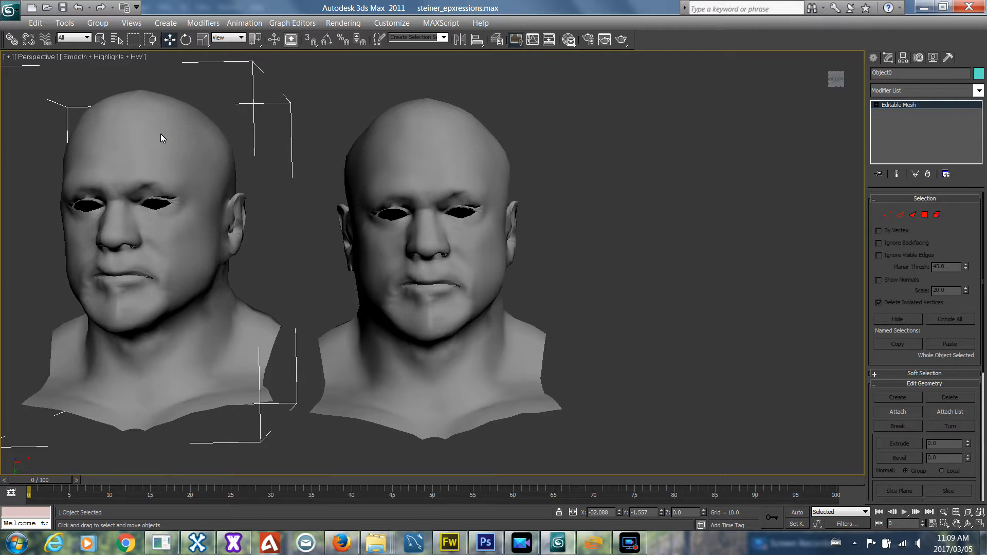
key(ctrl+s)
Show the vertices of the left smile head's editable mesh, return to object level and deselect it.
click(424, 152)
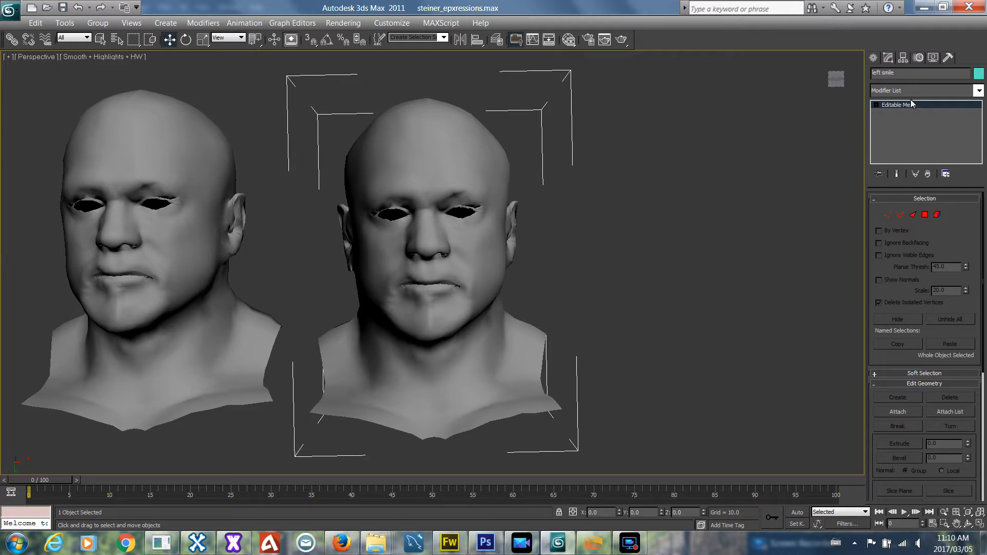
click(876, 105)
click(894, 114)
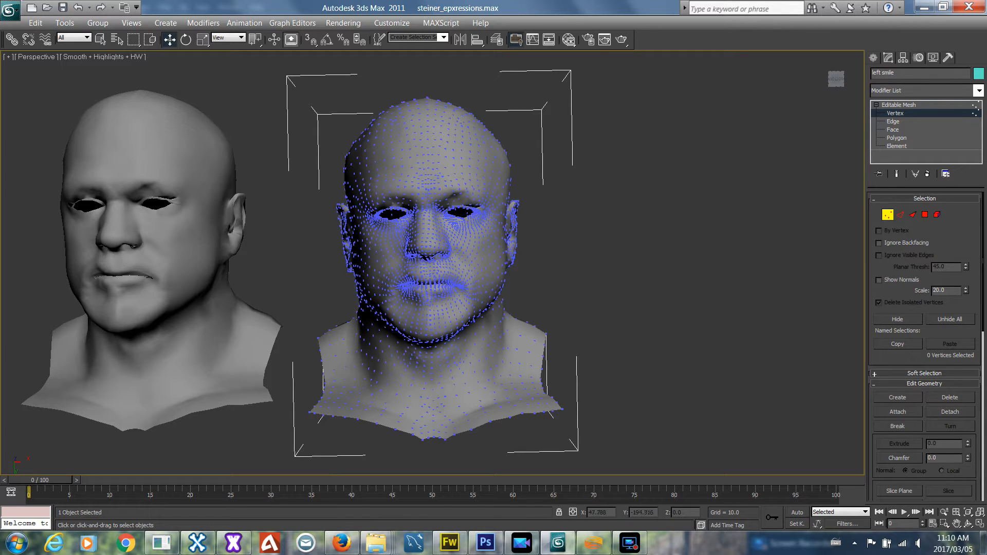
click(904, 105)
click(634, 230)
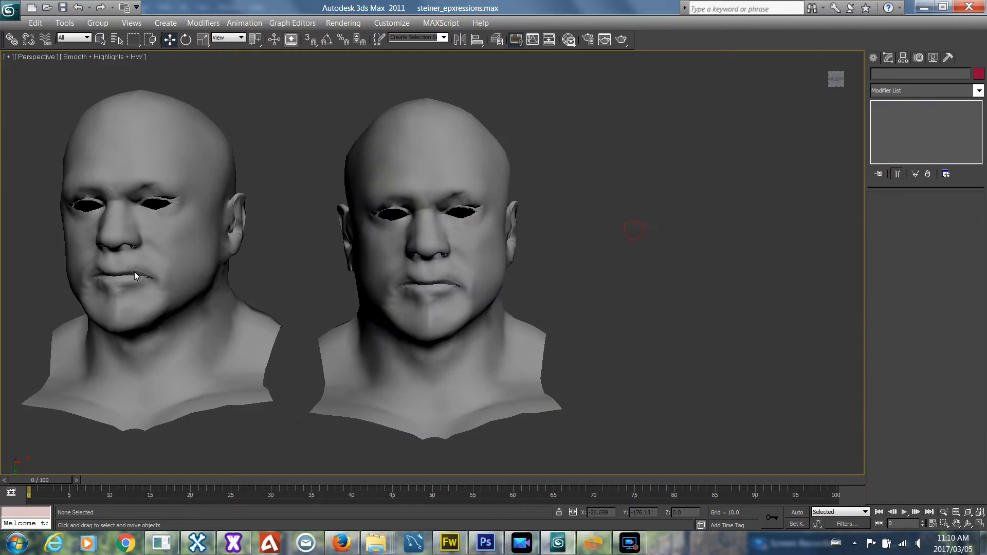
Pan and zoom the perspective view to examine the left smile head's face beside the other head.
click(129, 153)
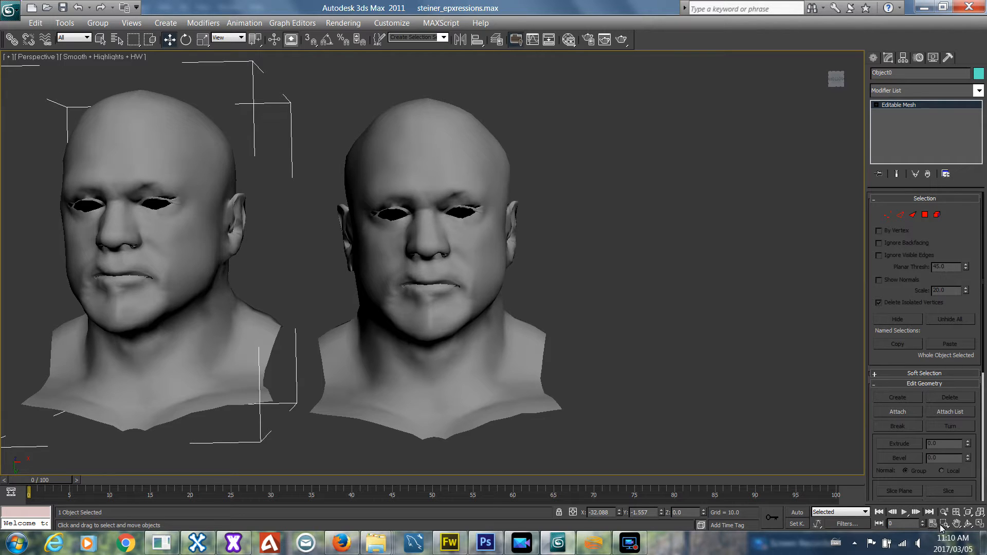
click(957, 523)
drag(458, 325, 638, 357)
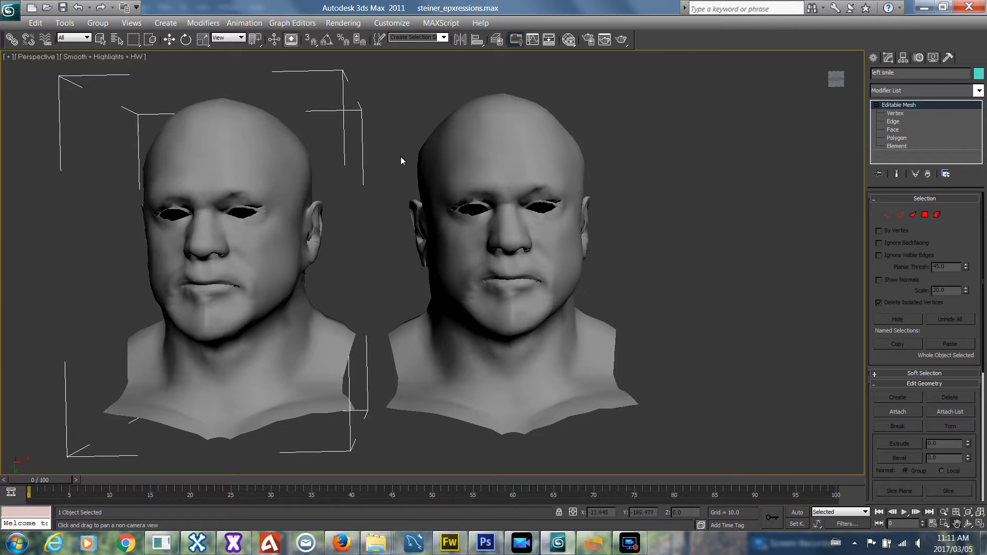
drag(396, 134, 556, 140)
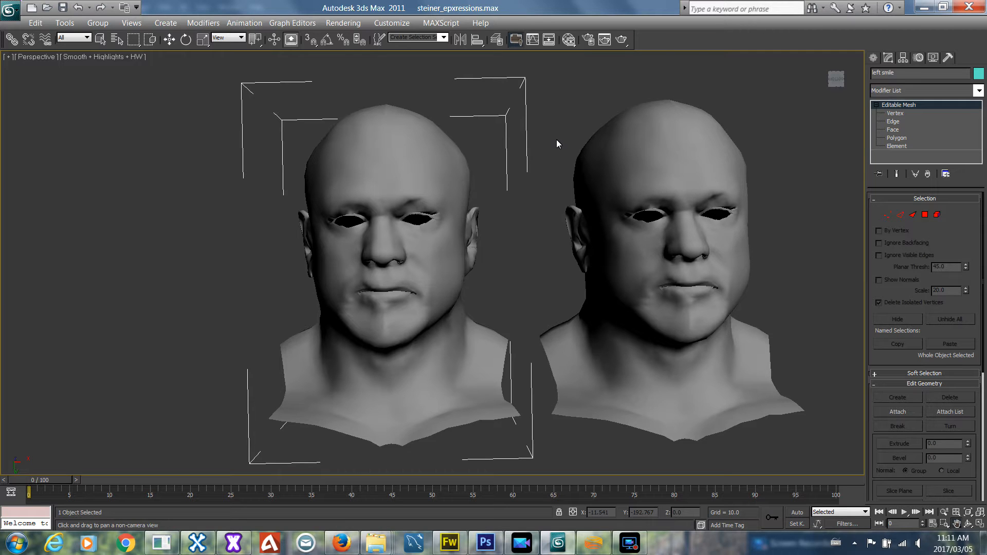
scroll(557, 139, up, 5)
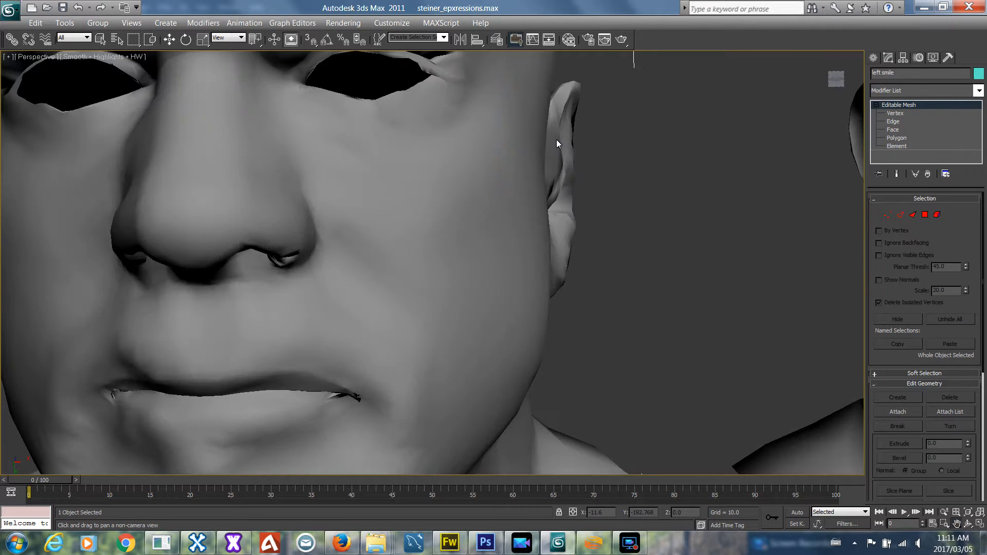
click(945, 512)
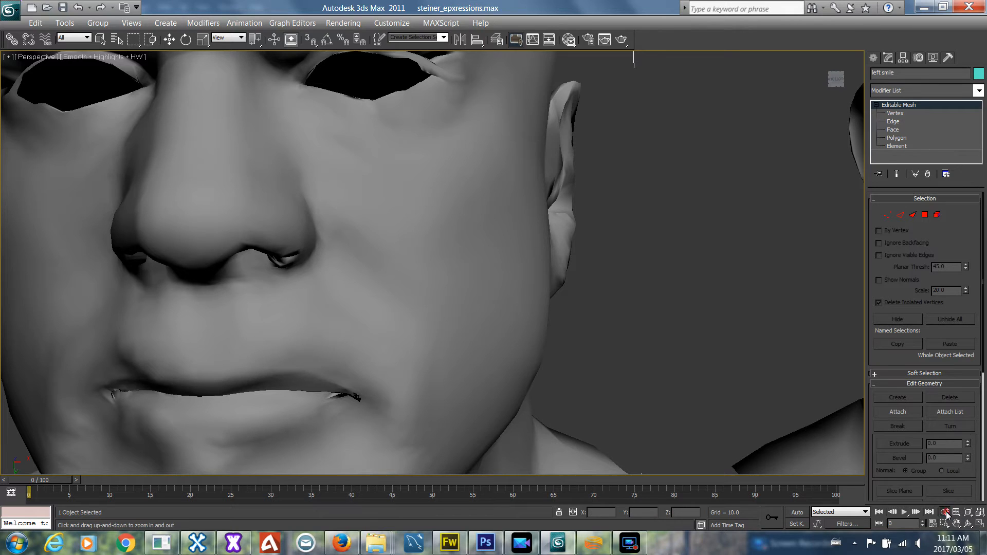
drag(609, 250, 641, 315)
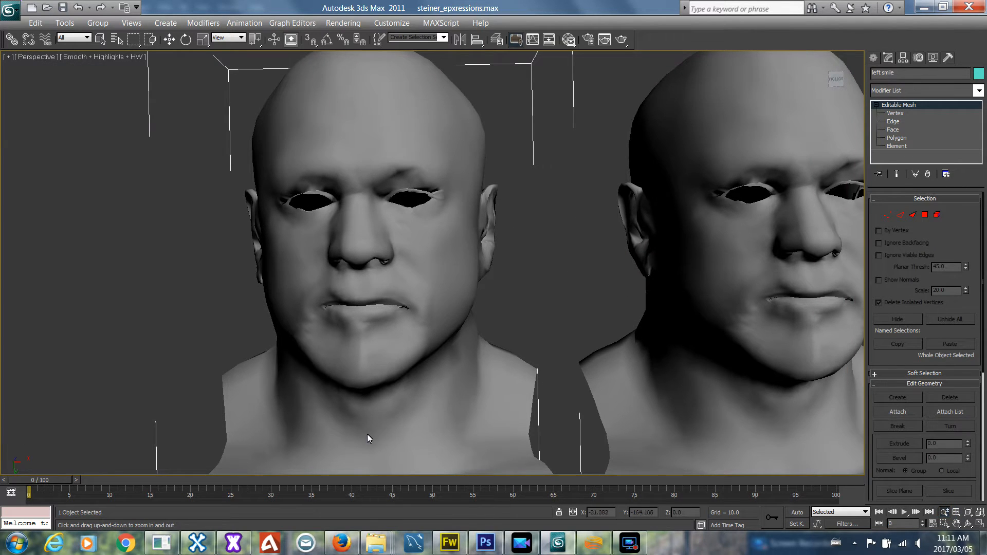
Switch back to X-Rey and preview the head shapes Anim_48 to Anim_52 as expression references.
click(199, 543)
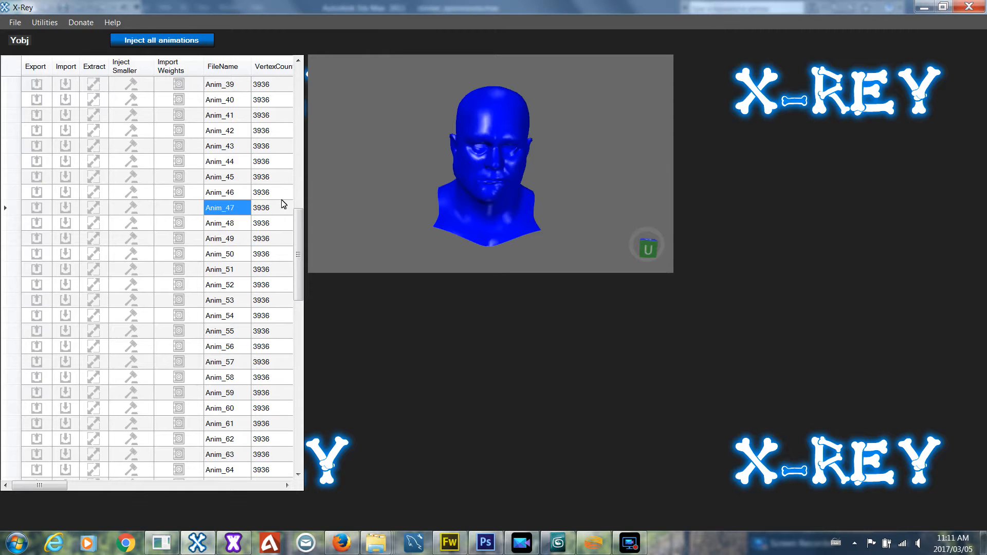
click(221, 223)
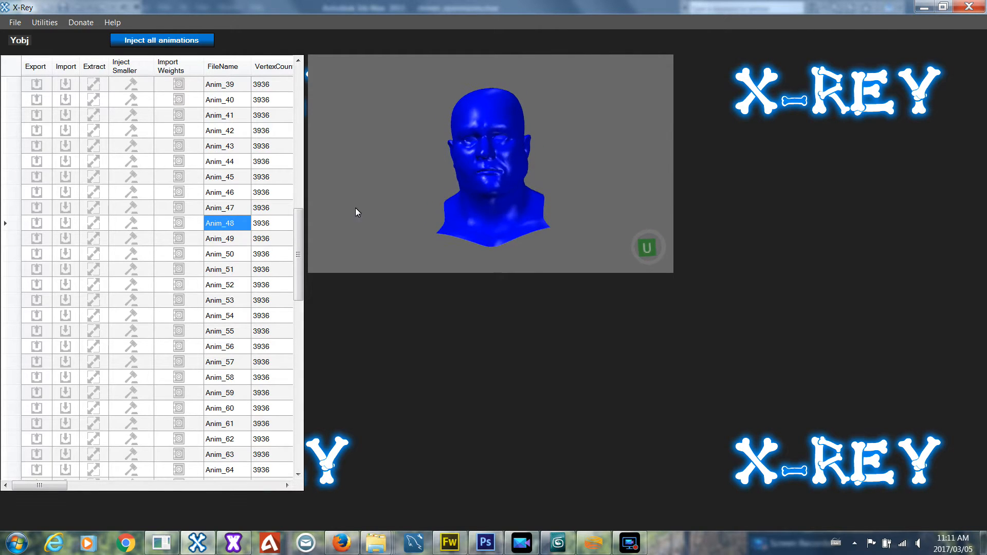
click(230, 239)
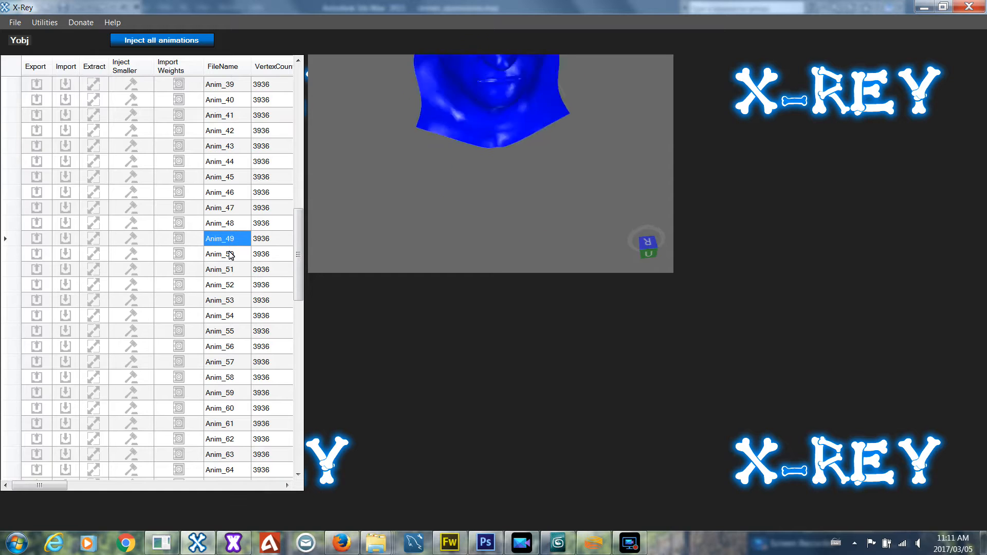
click(229, 254)
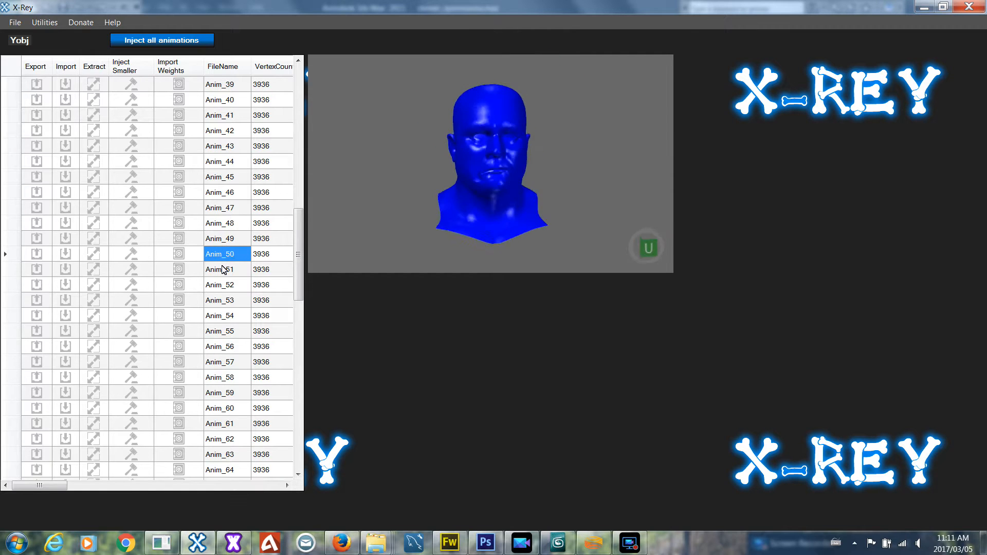
click(223, 269)
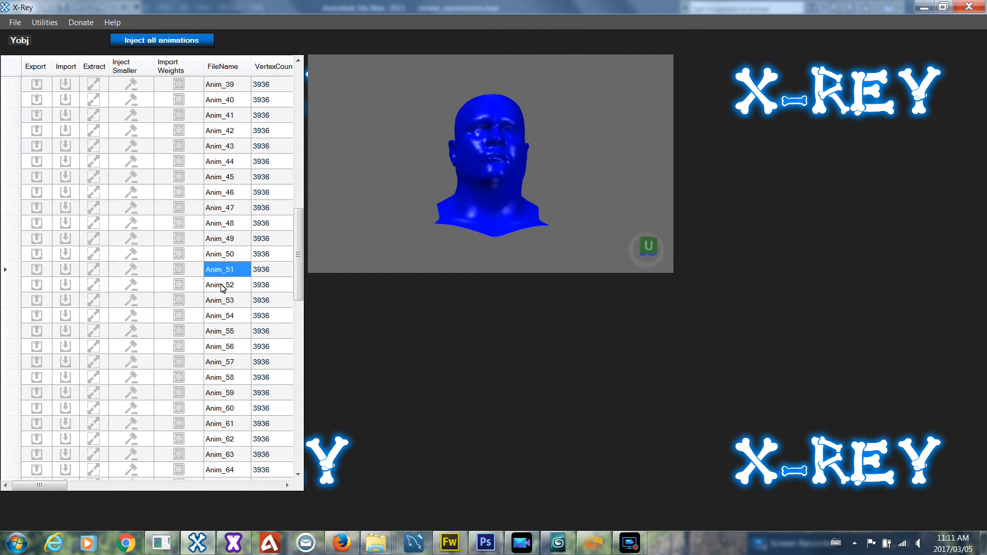
click(222, 285)
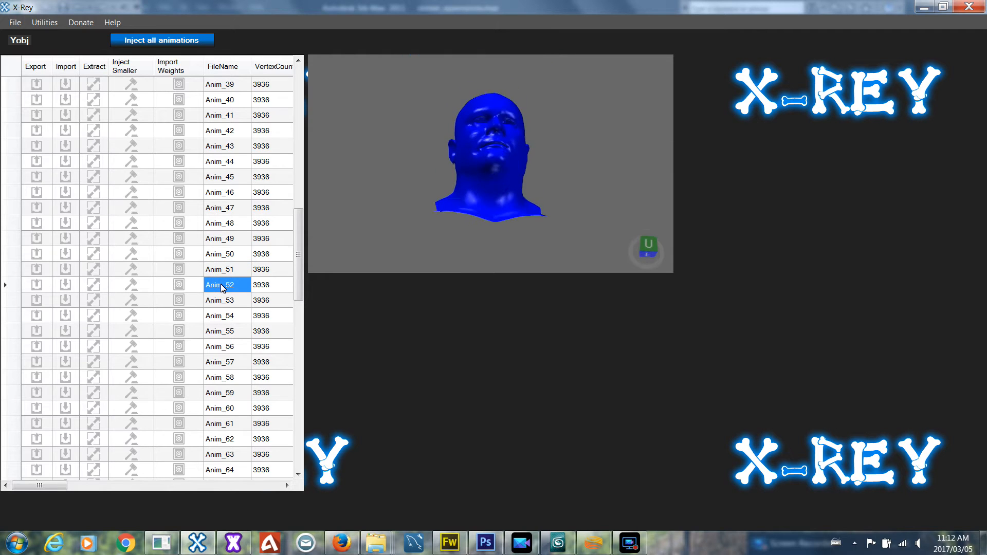
Preview the head shape Anim_53 and examine its face from the front as a reference for the smile.
click(220, 302)
drag(300, 267, 300, 281)
right_drag(443, 154, 440, 176)
scroll(440, 176, up, 1)
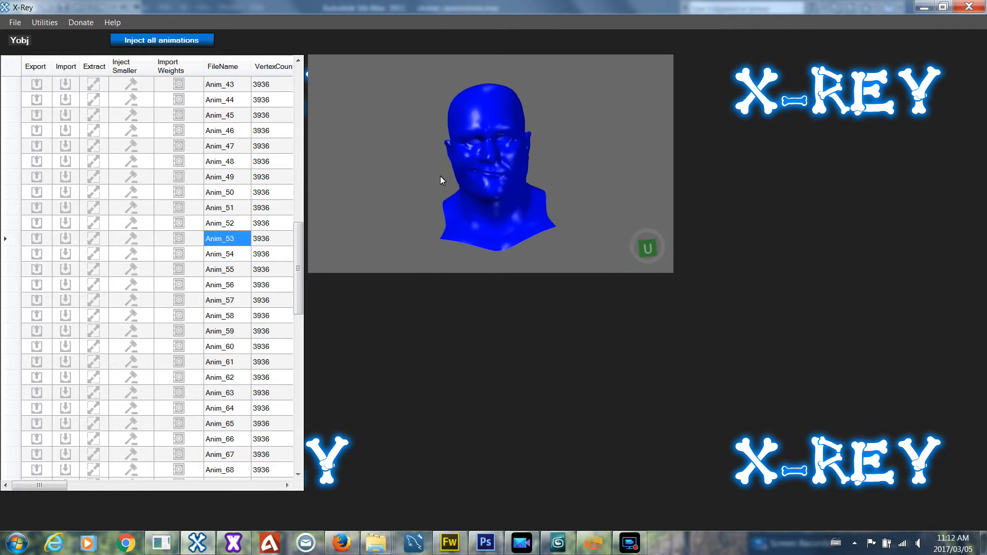
scroll(440, 176, up, 3)
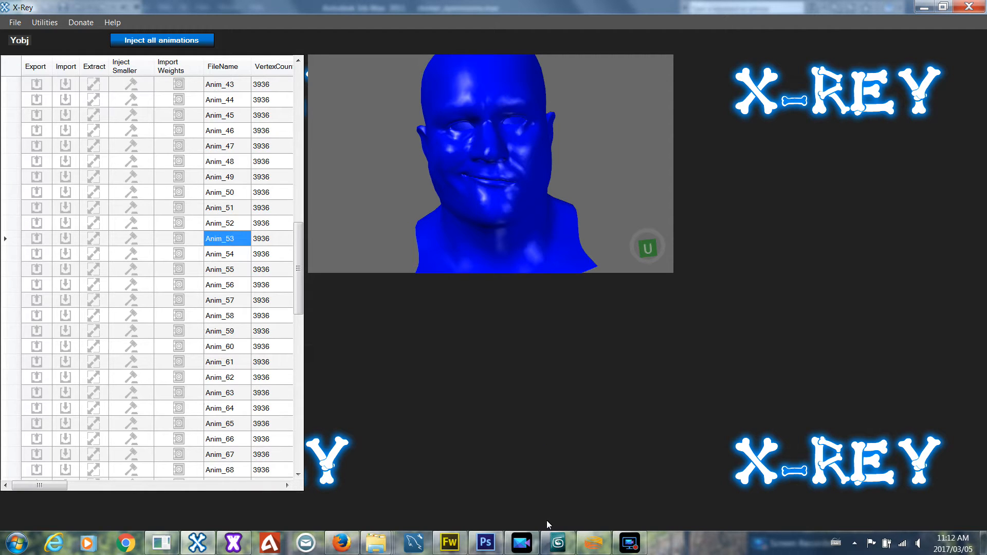
Switch back to 3ds Max, enter vertex level on the left smile head's mesh and enable soft selection.
click(552, 539)
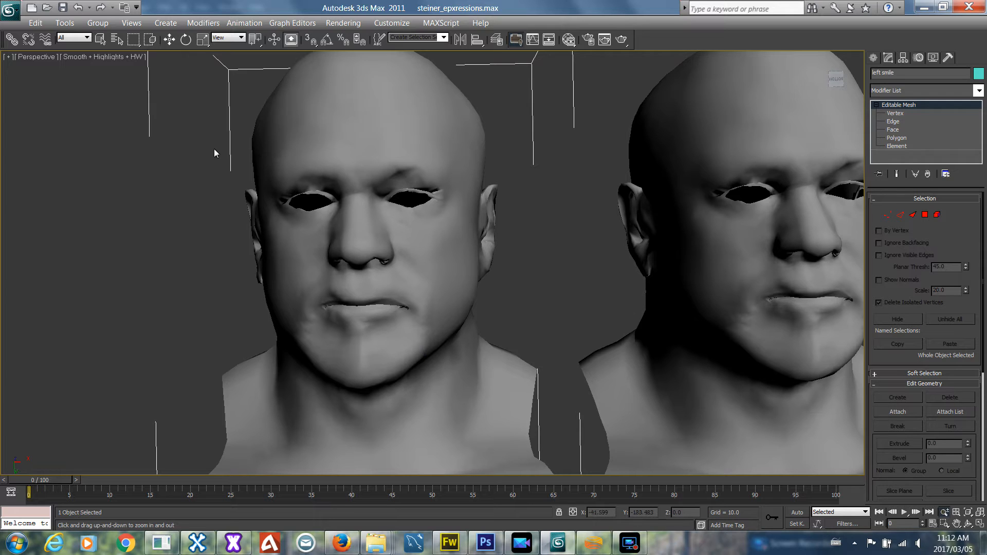
click(169, 39)
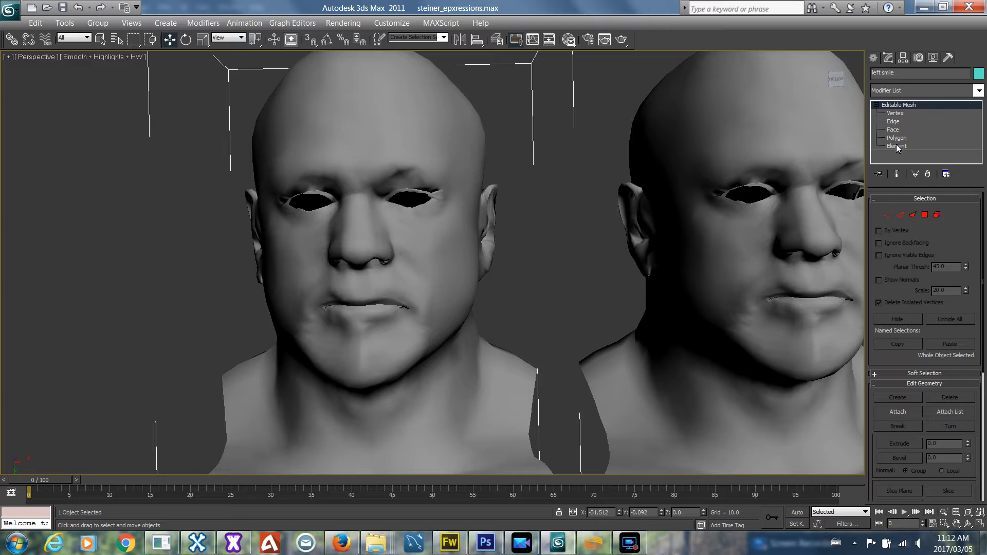
scroll(956, 293, down, 5)
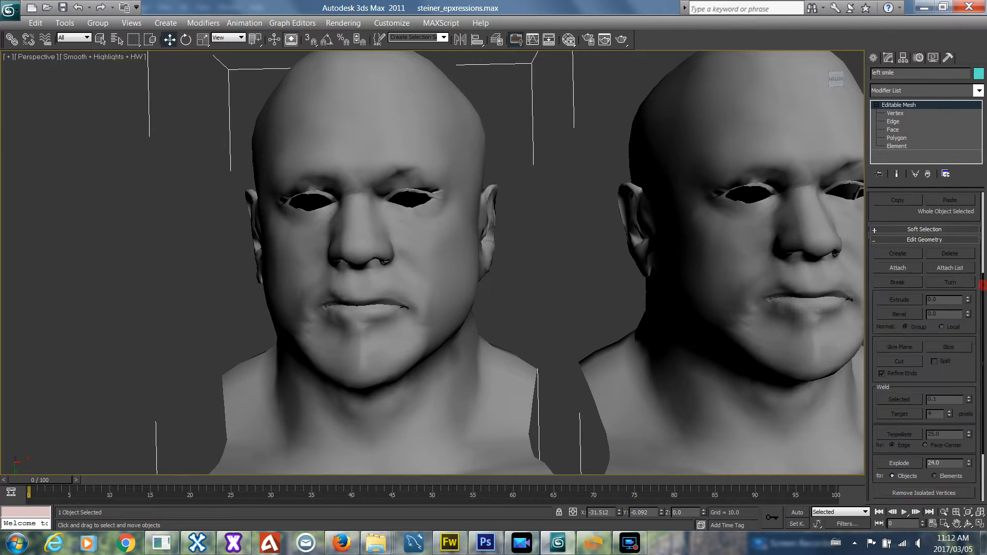
click(896, 114)
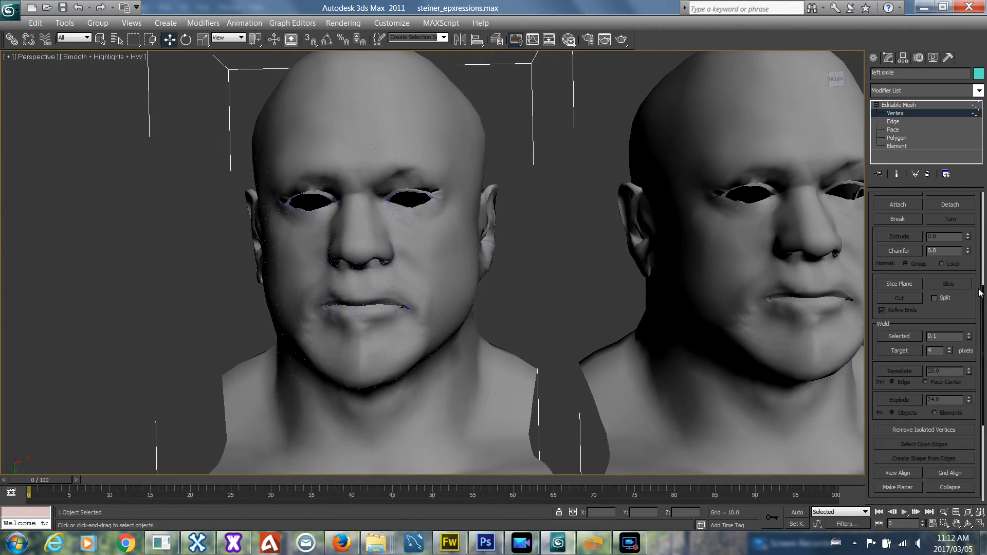
scroll(985, 309, down, 4)
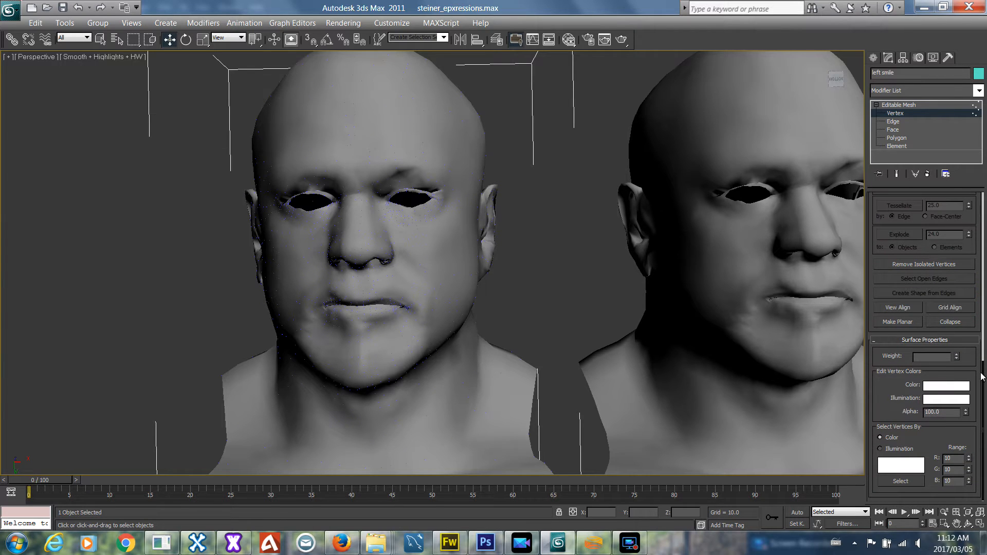
drag(983, 369, 983, 239)
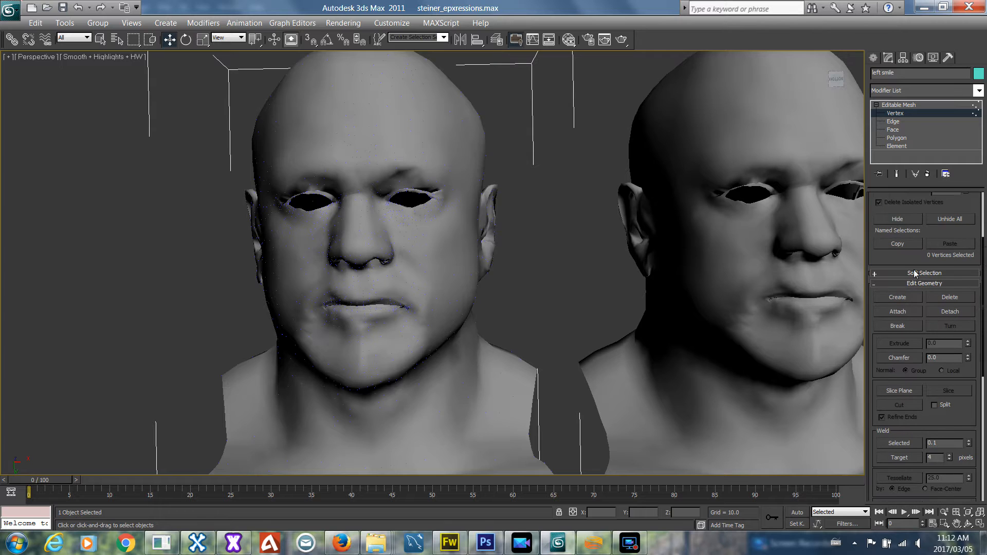
click(876, 274)
click(880, 286)
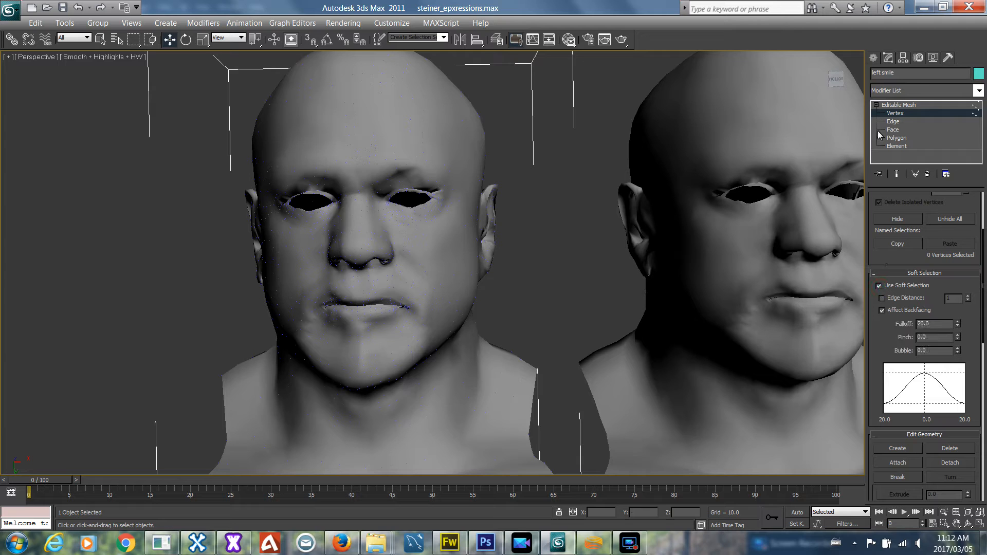
Select all vertices of the left smile head and frame its mouth area close up.
key(ctrl+a)
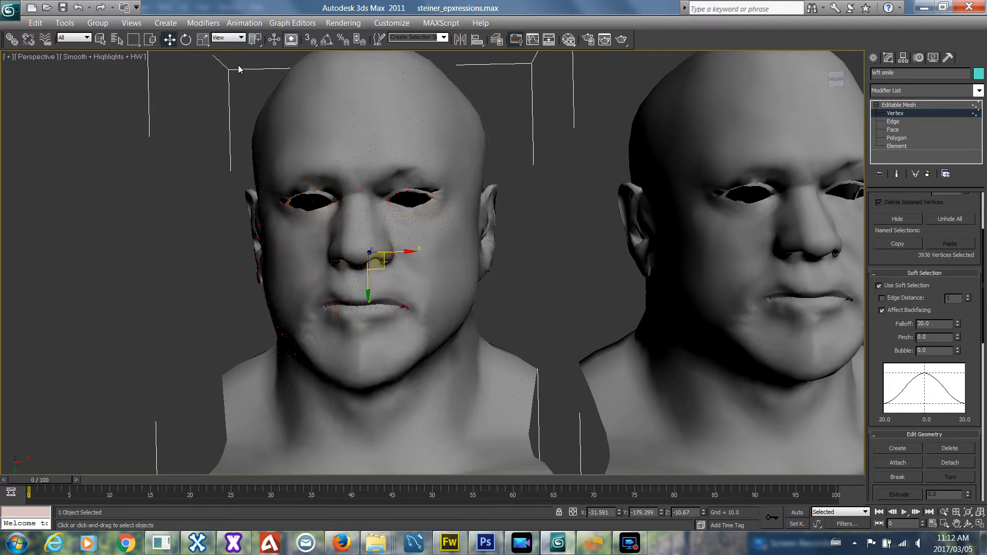
click(168, 40)
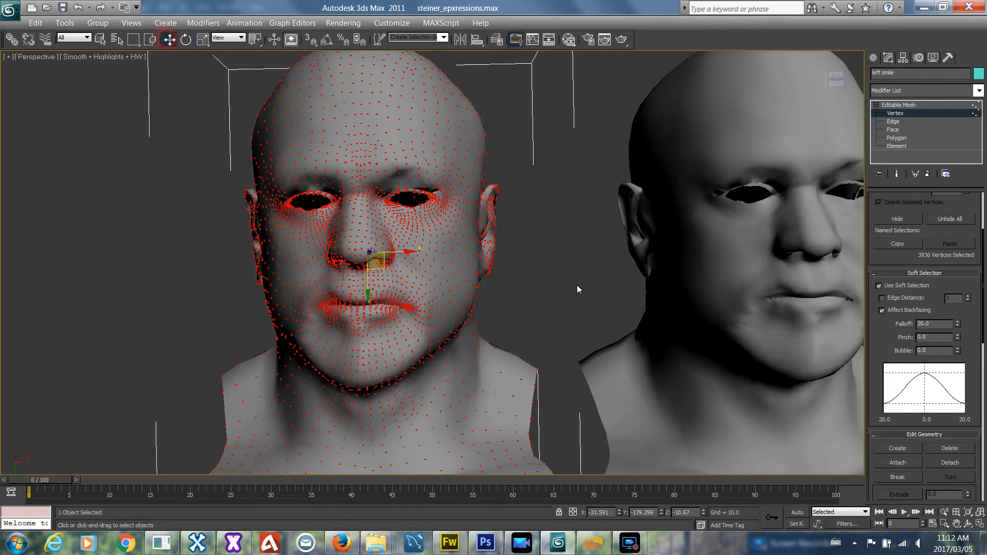
click(956, 524)
drag(497, 316, 521, 306)
click(944, 512)
drag(465, 327, 461, 303)
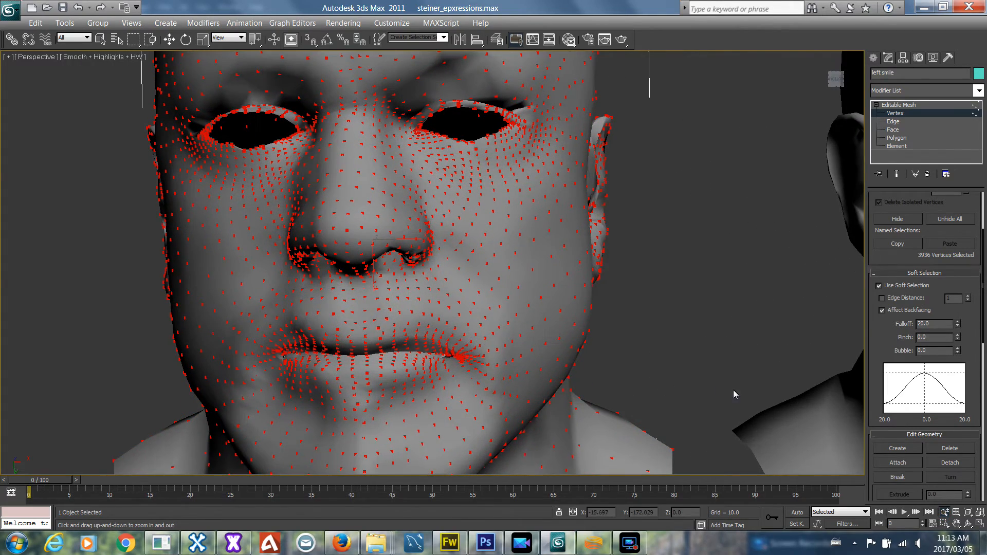
click(956, 524)
drag(473, 313, 570, 283)
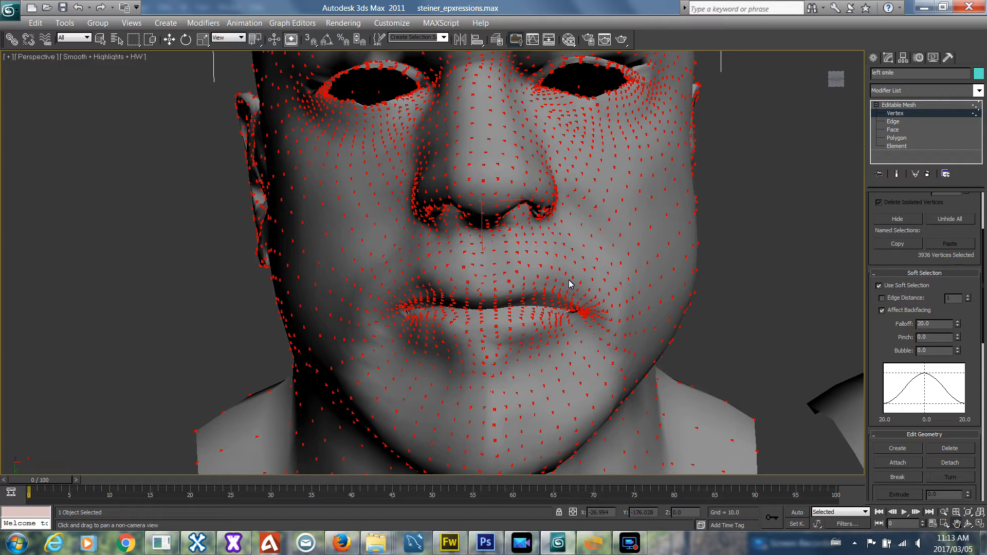
Set the soft selection pinch to 0.43 and bubble to 0.15, and make the vertex selection ignore backfacing.
click(100, 39)
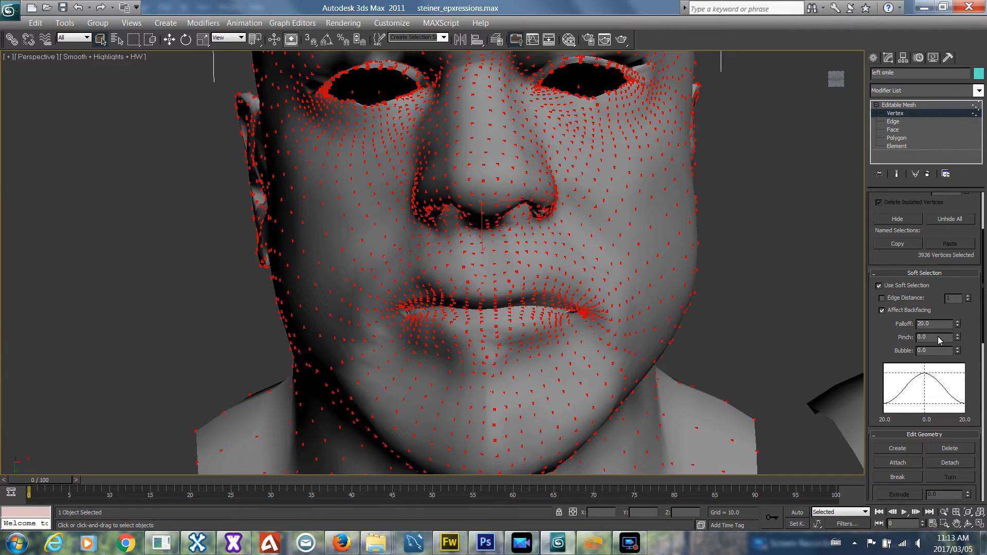
drag(958, 339, 962, 317)
drag(959, 351, 959, 346)
drag(985, 327, 985, 270)
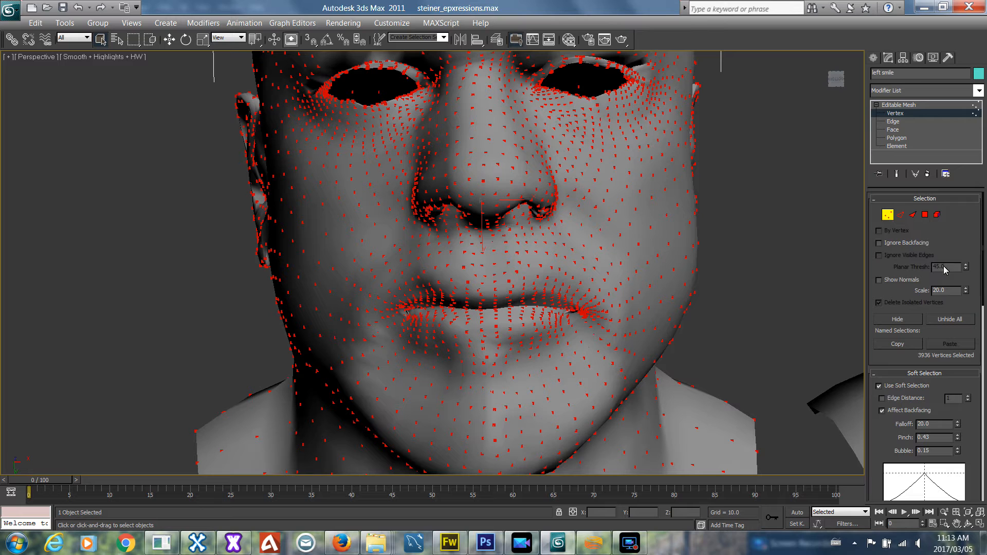
click(879, 244)
Select the vertices around the mouth corner on the view's left with a freehand region, and set the soft selection falloff to 1.6.
click(100, 39)
drag(380, 294, 419, 337)
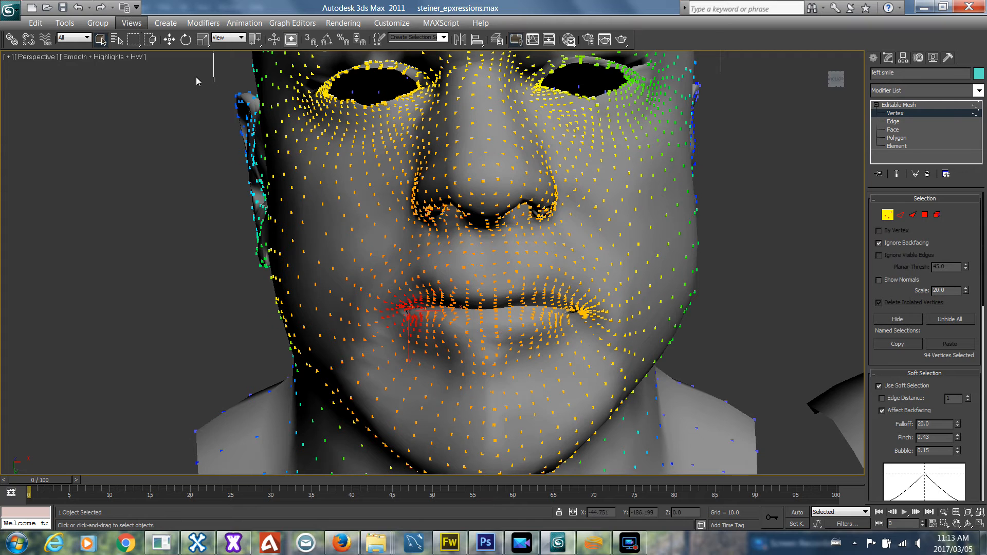
drag(128, 41, 134, 118)
click(388, 299)
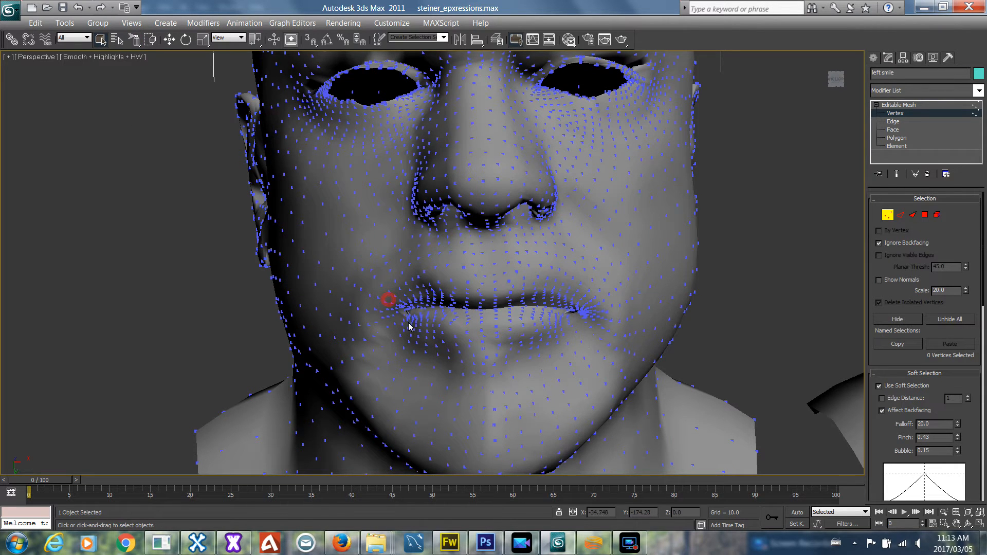
mouse_move(389, 277)
mouse_down()
mouse_move(431, 328)
mouse_move(460, 314)
mouse_move(425, 290)
mouse_move(403, 322)
mouse_move(435, 341)
mouse_move(418, 319)
mouse_up()
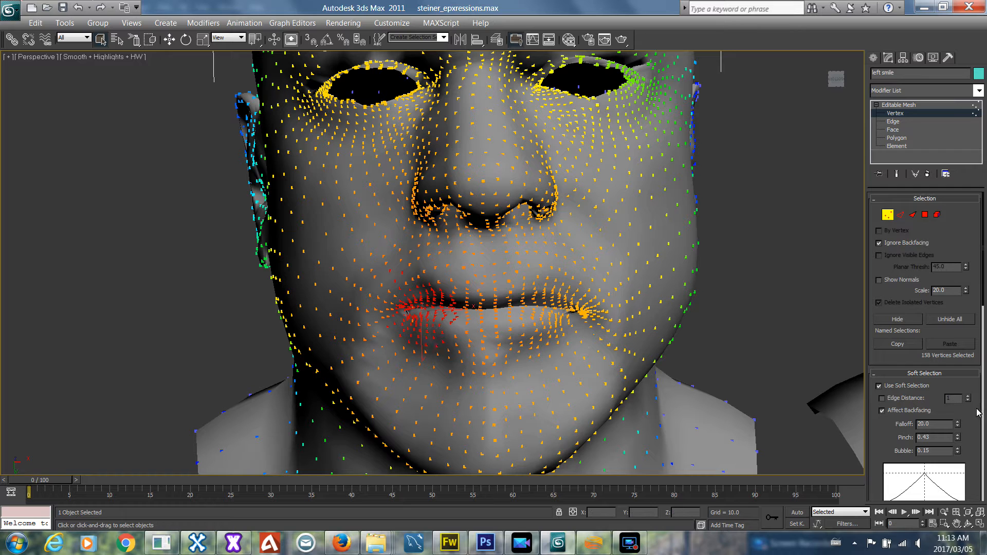
drag(958, 424, 957, 474)
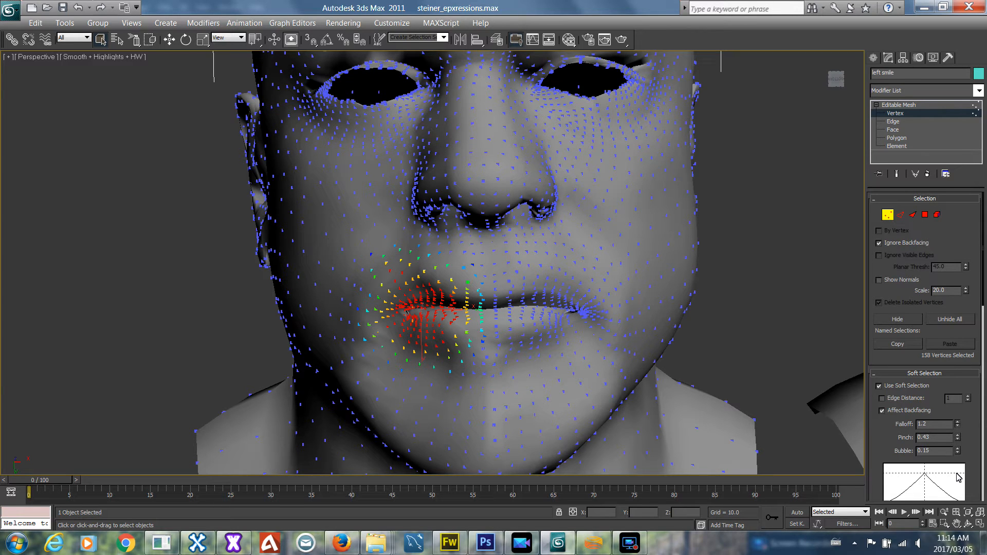
drag(959, 478, 958, 476)
Rotate the selected mouth corner vertices slightly clockwise and move them up and outward, following the smile reference in X-Rey.
click(186, 43)
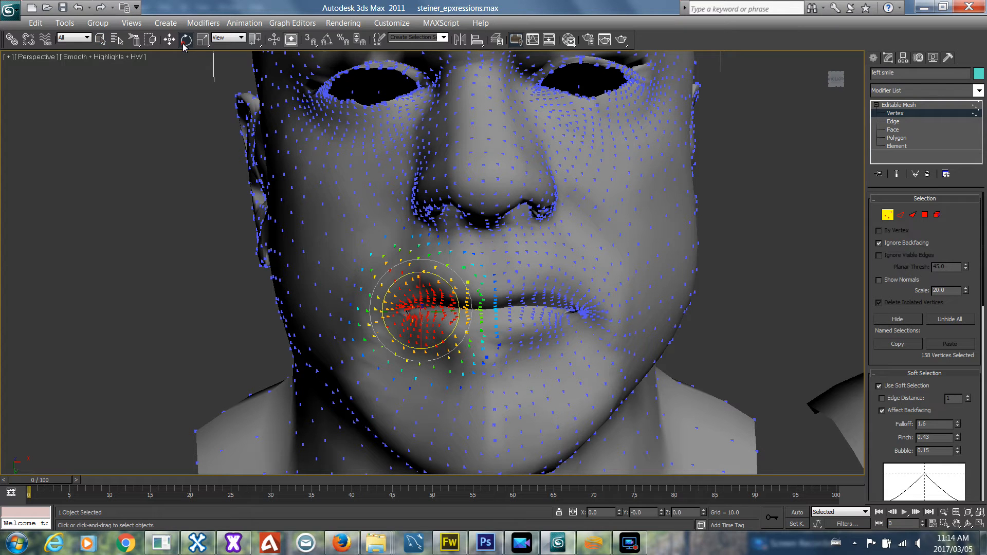
drag(467, 299, 468, 312)
drag(468, 316, 477, 317)
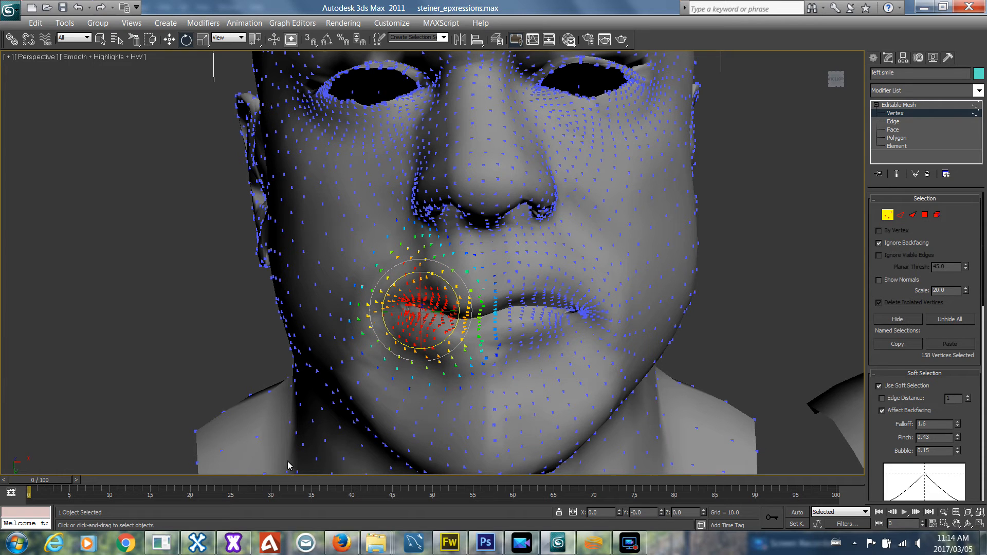
click(197, 543)
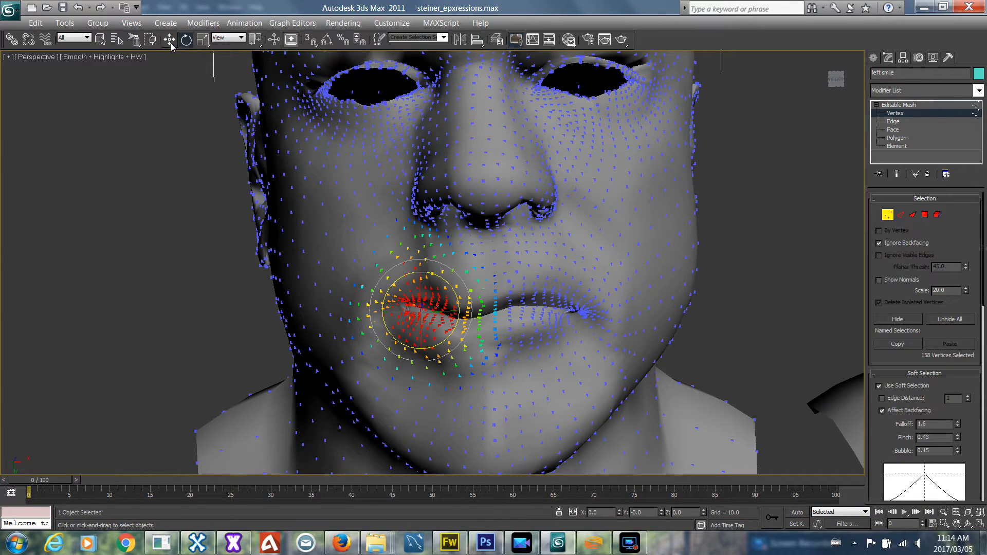
click(169, 39)
drag(420, 354, 419, 343)
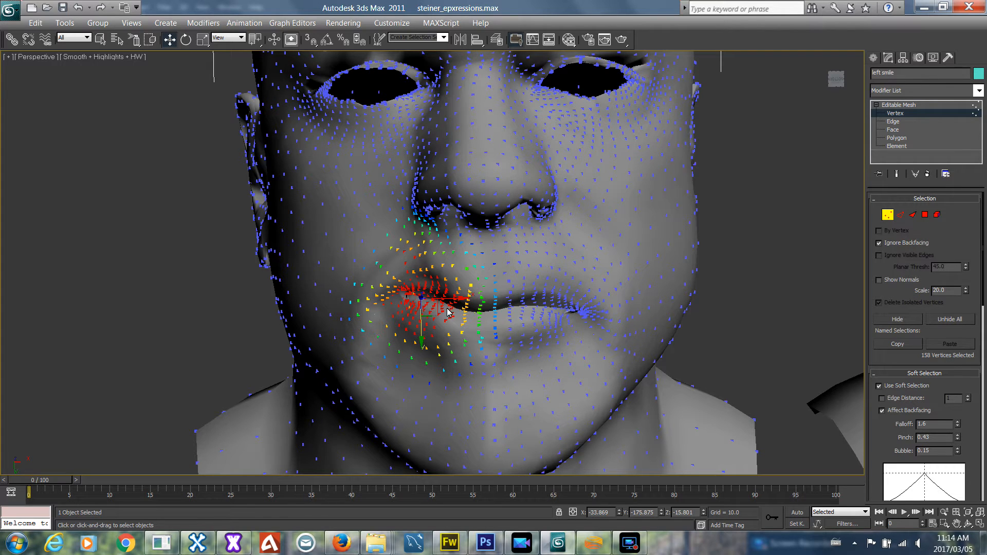
drag(453, 303, 430, 305)
Try raising the selected mouth corner a little further and rotating it again, and undo both changes.
drag(411, 344, 411, 338)
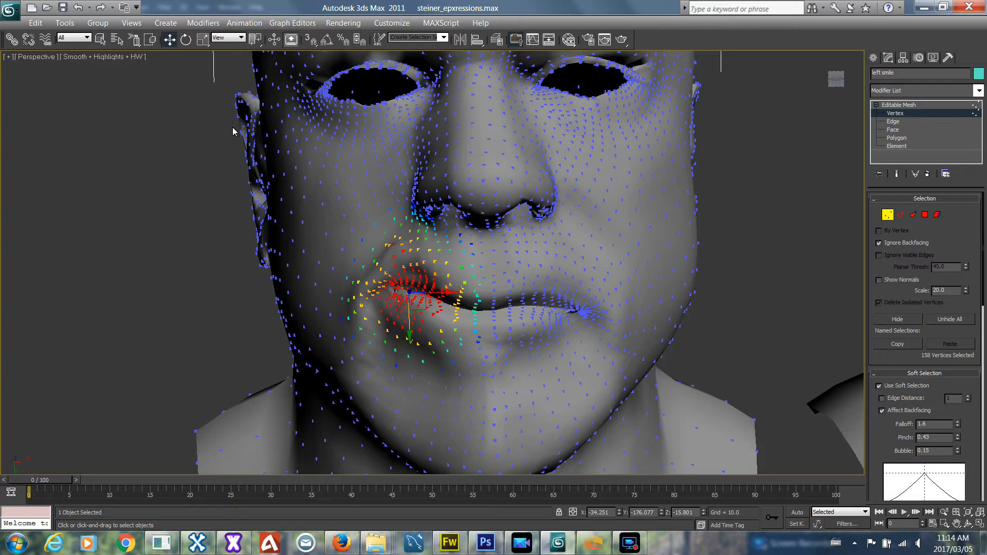
click(185, 39)
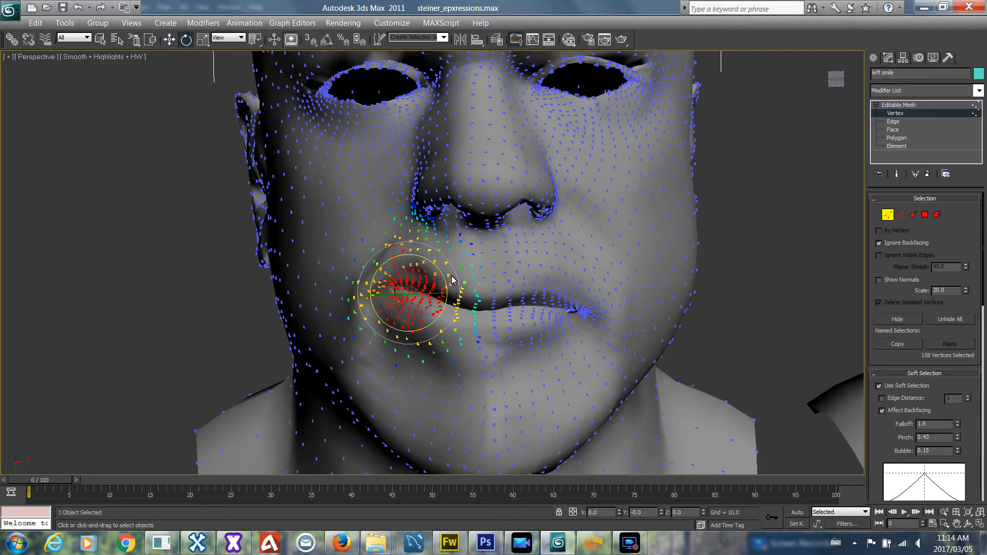
drag(455, 276, 455, 283)
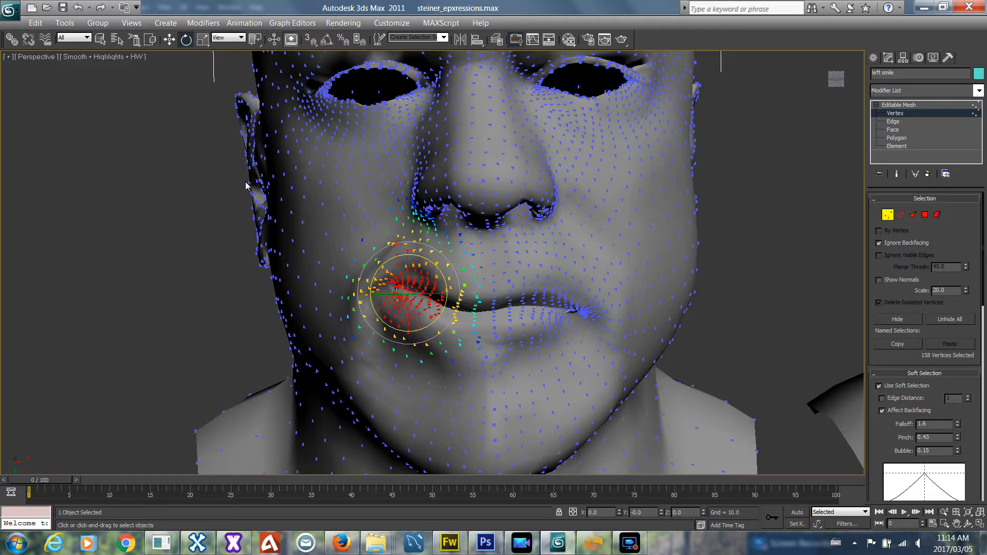
key(ctrl+z)
key(ctrl+z)
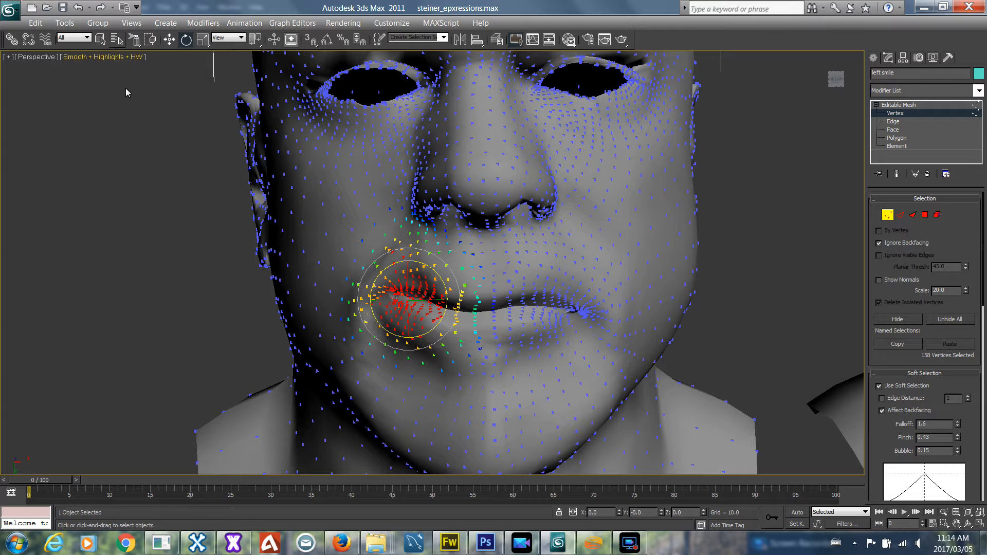
Select the lip vertices near the opposite mouth corner, rotate them slightly clockwise, move them down and clear the selection.
click(198, 543)
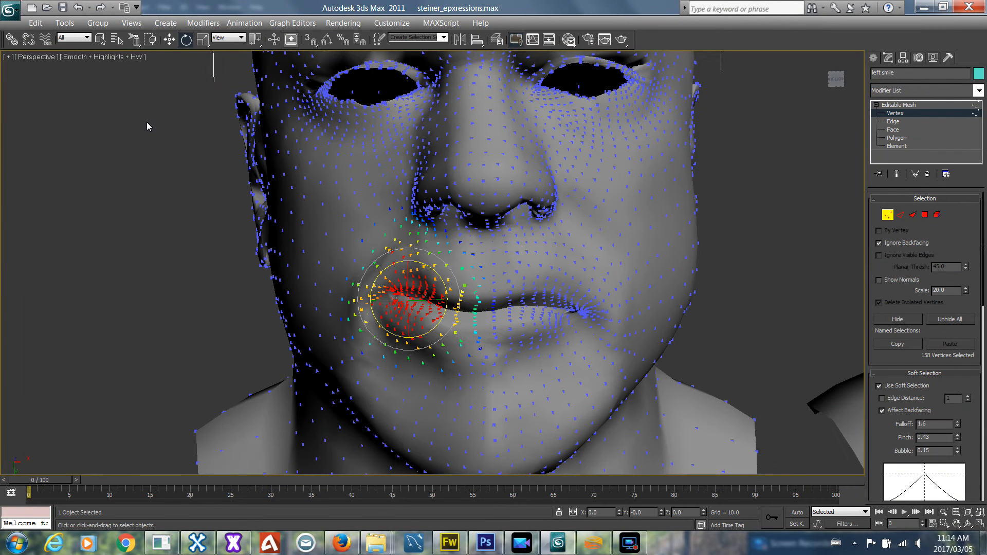
click(100, 40)
mouse_move(532, 279)
mouse_down()
mouse_move(531, 313)
mouse_move(520, 320)
mouse_move(544, 328)
mouse_move(529, 337)
mouse_move(536, 344)
mouse_move(581, 312)
mouse_move(565, 331)
mouse_up()
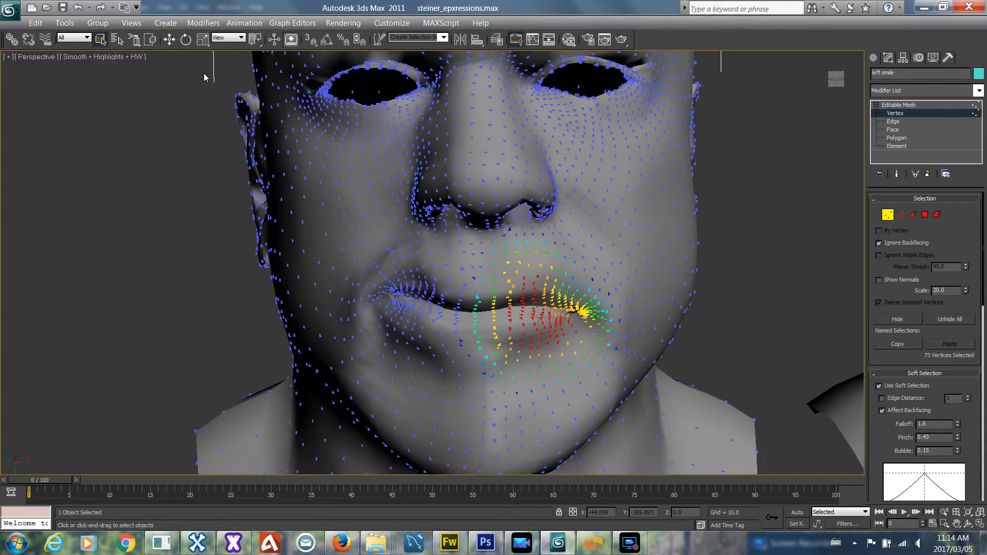
click(185, 40)
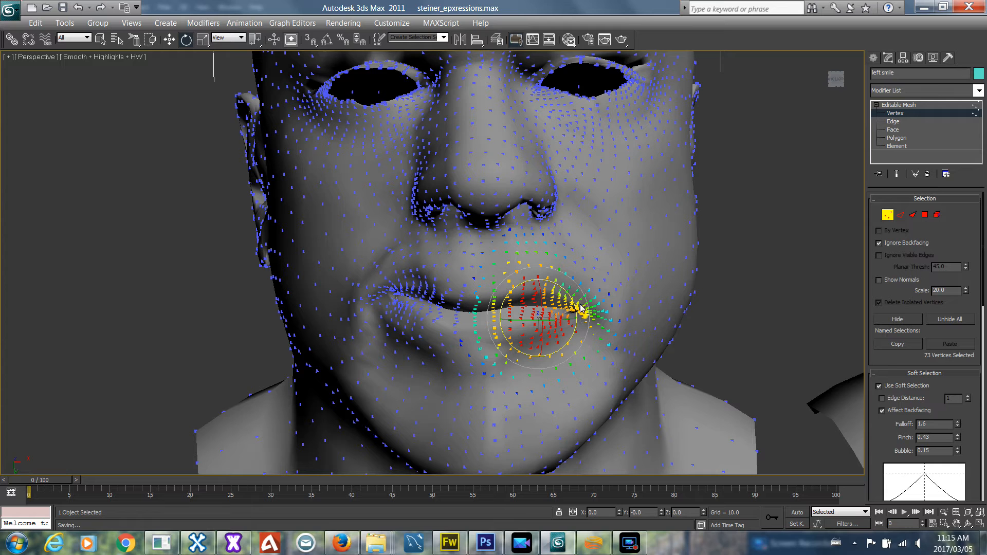
drag(583, 301, 584, 318)
click(169, 39)
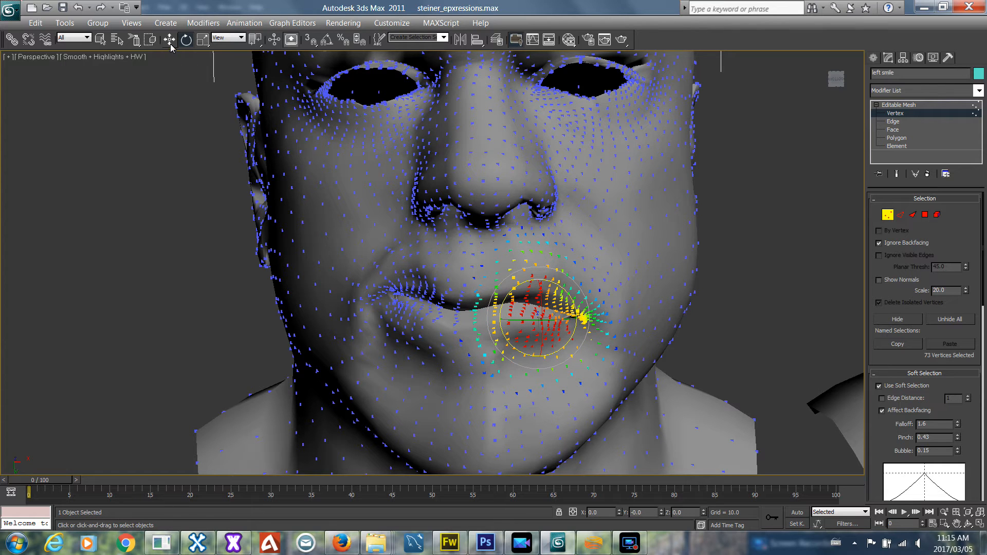
drag(539, 353, 540, 363)
click(355, 271)
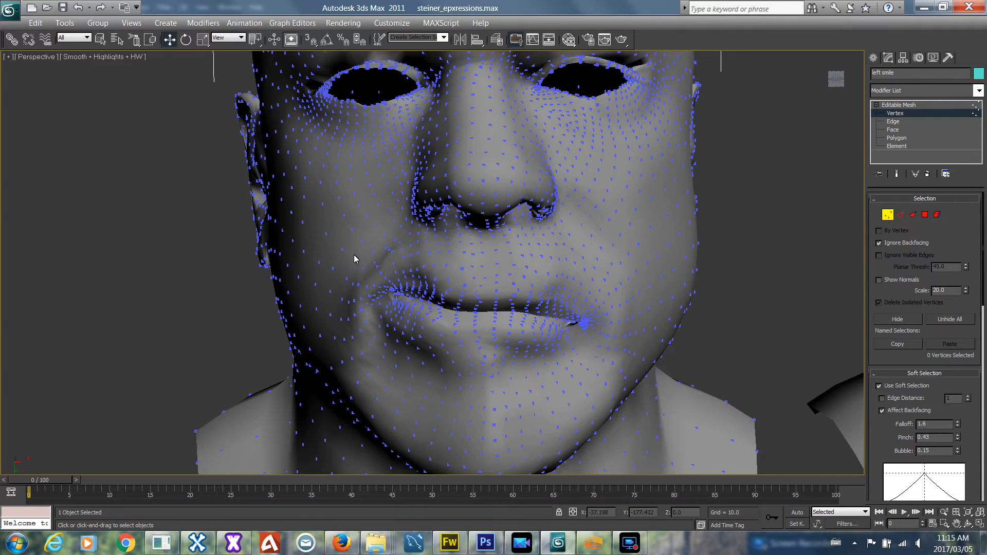
Select the vertices just outside the raised mouth corner, set the soft selection falloff to 1.424, and rotate and raise them slightly.
click(378, 284)
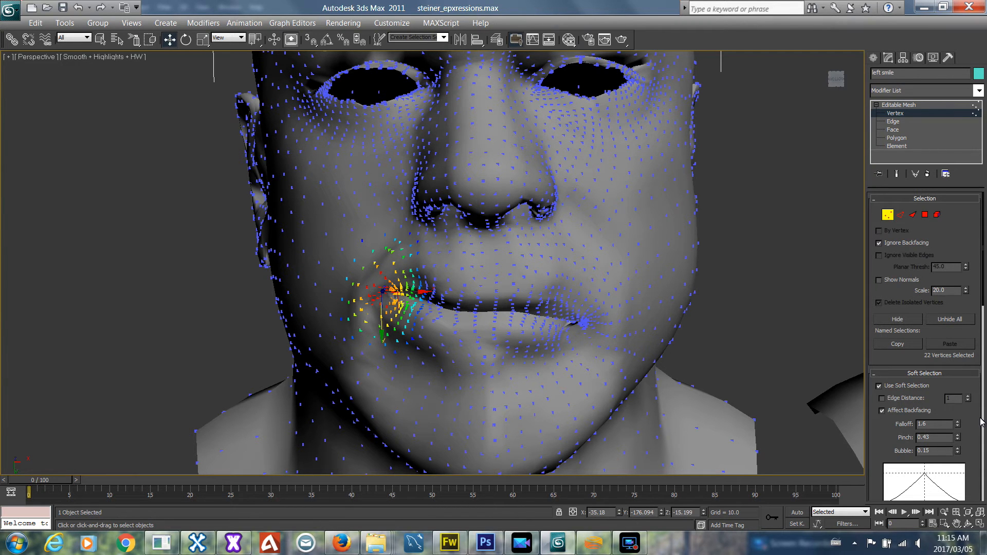
drag(958, 434, 959, 441)
click(184, 41)
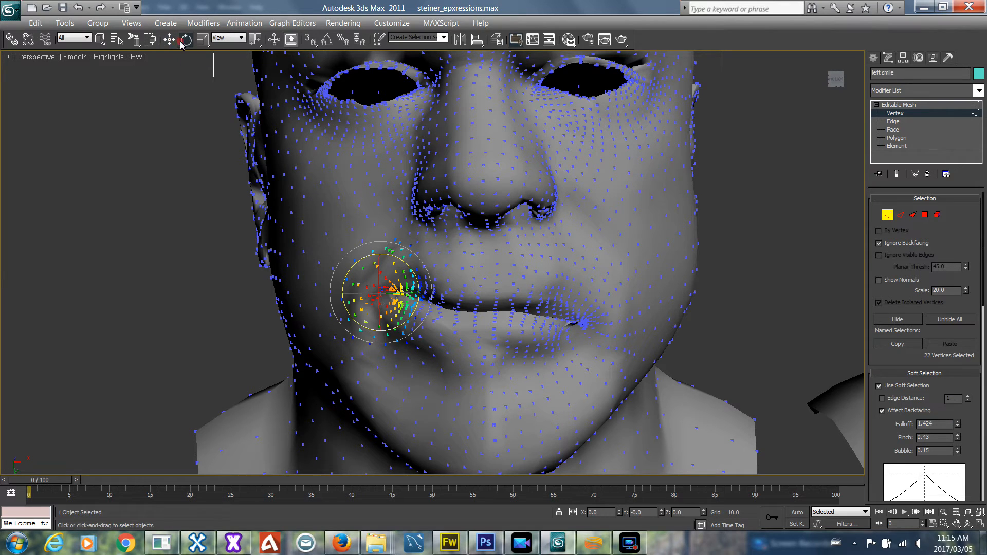
drag(429, 286, 430, 302)
click(165, 43)
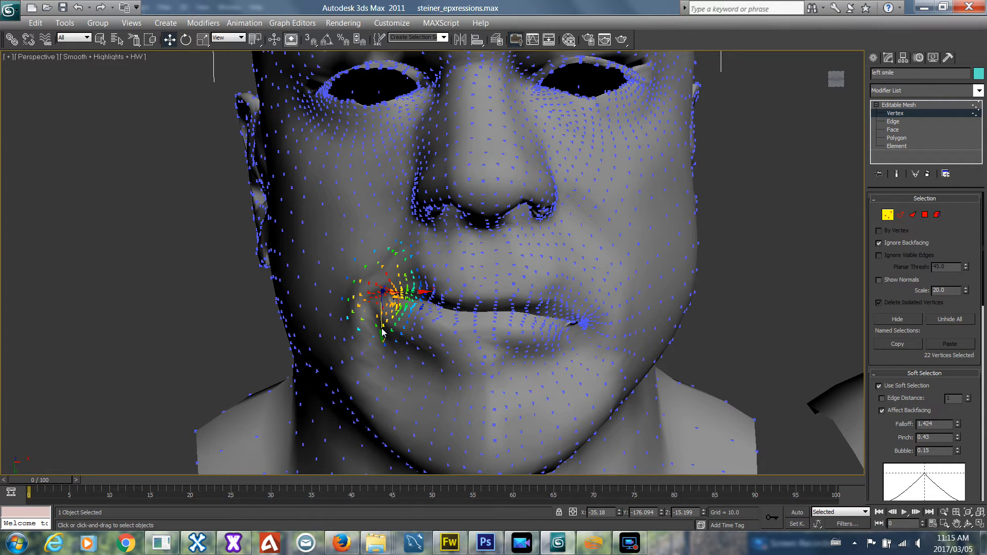
drag(382, 330, 382, 318)
click(456, 294)
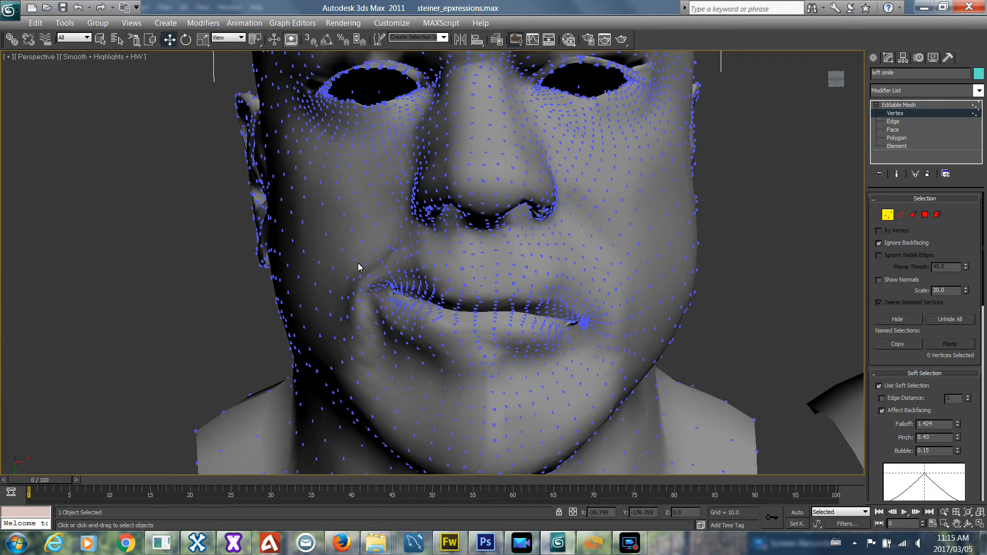
Select the lip vertices on the raised half of the mouth, move them up slightly, and leave vertex editing.
mouse_move(355, 252)
mouse_down()
mouse_move(411, 308)
mouse_move(470, 319)
mouse_move(432, 303)
mouse_move(391, 328)
mouse_move(422, 357)
mouse_move(419, 345)
mouse_up()
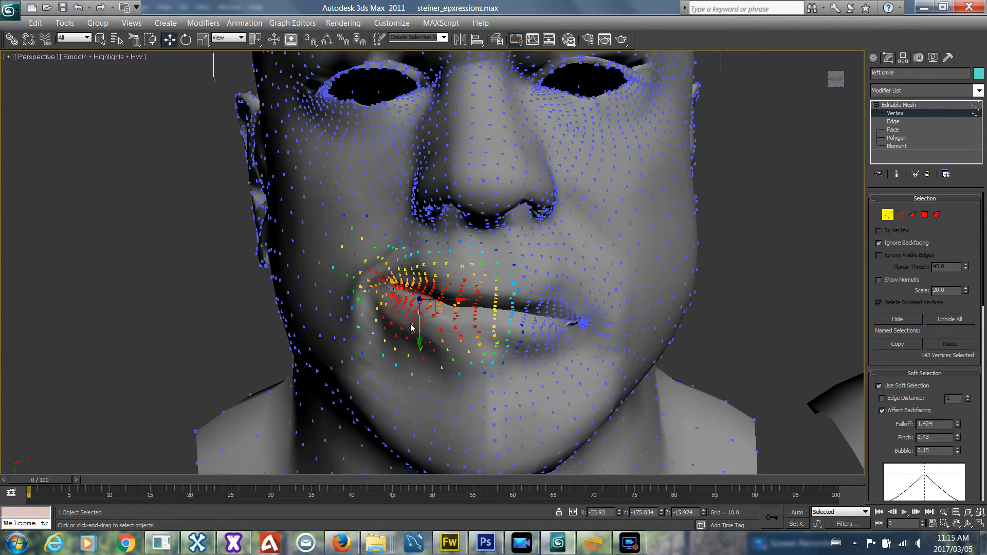
click(455, 325)
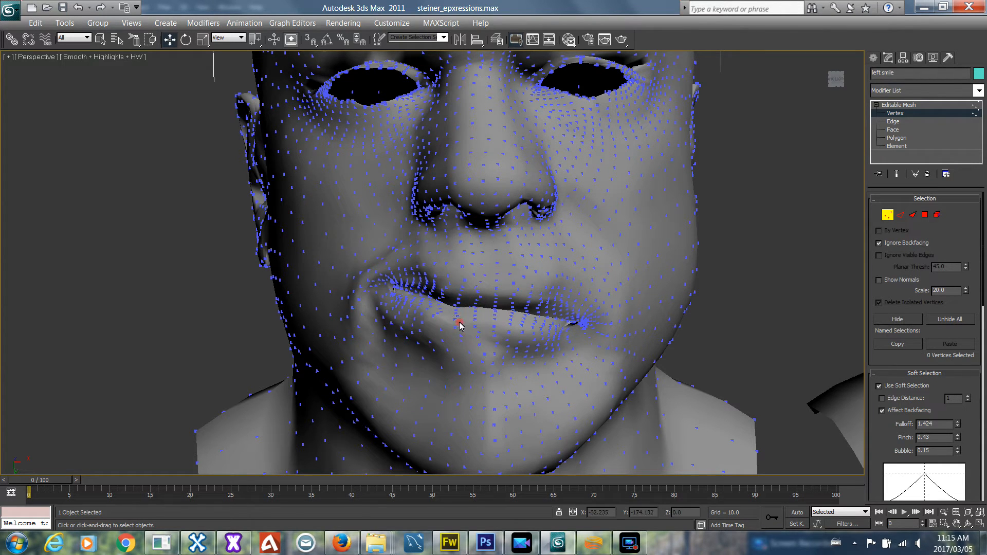
click(888, 113)
click(748, 269)
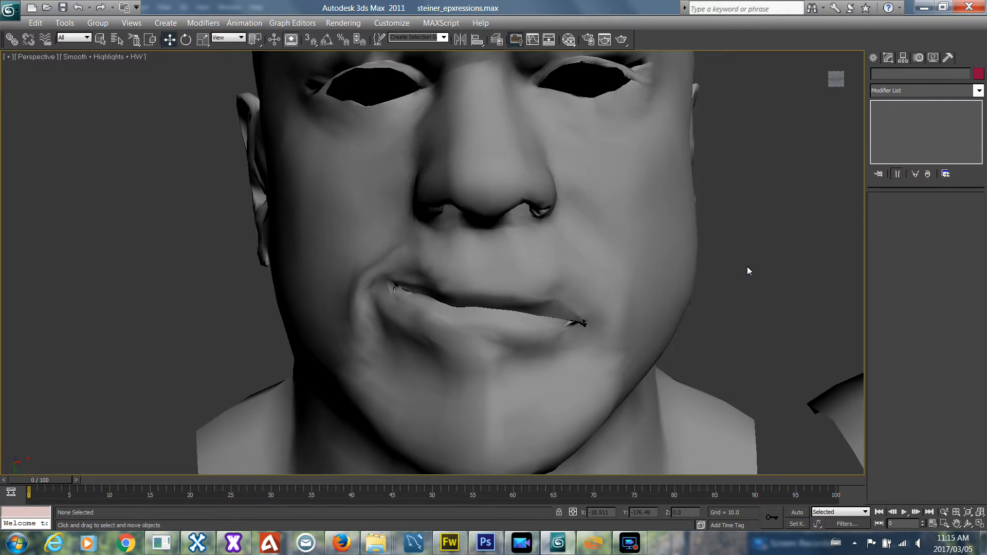
Reopen the left smile head's vertices for editing and lower the crease vertices above the raised mouth corner slightly.
key(z)
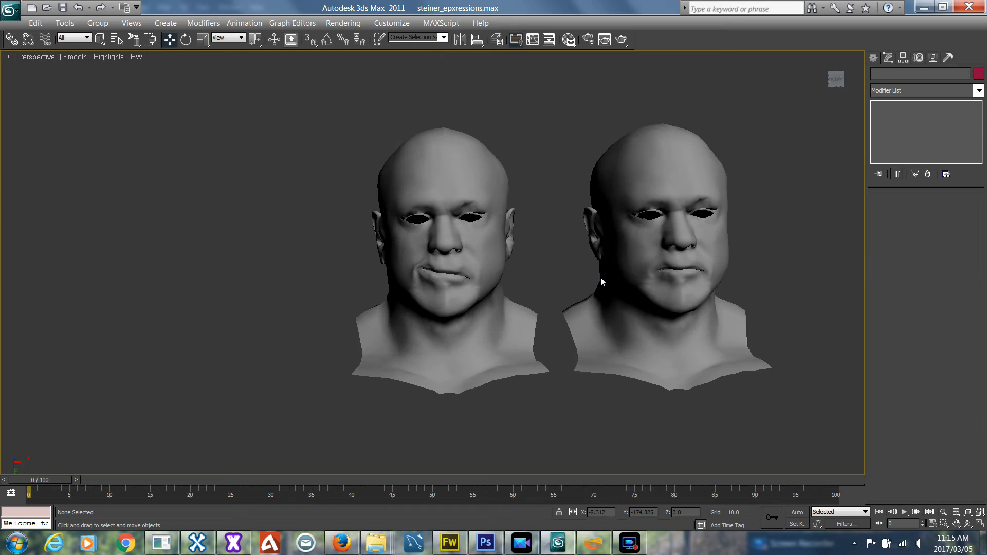
click(944, 512)
drag(566, 337, 567, 311)
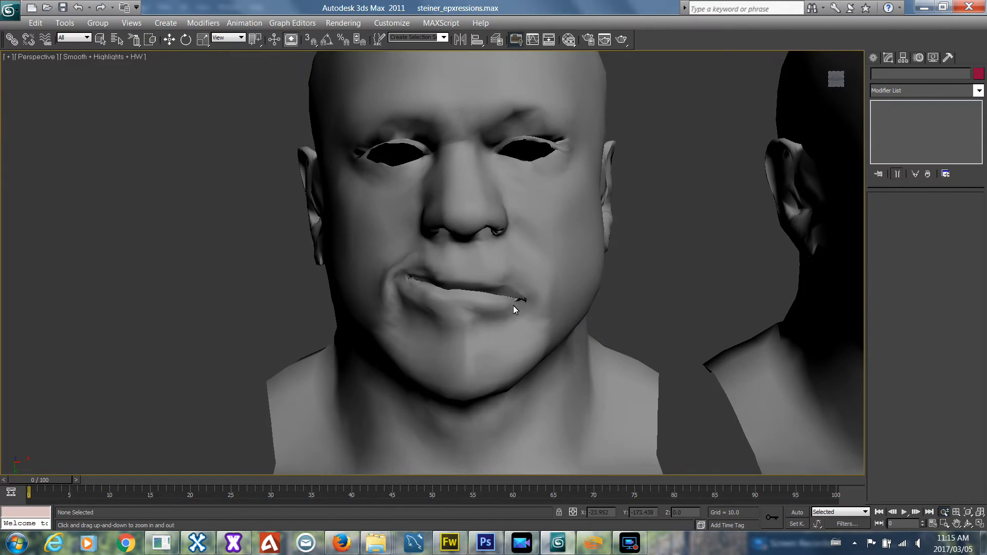
click(100, 40)
click(419, 291)
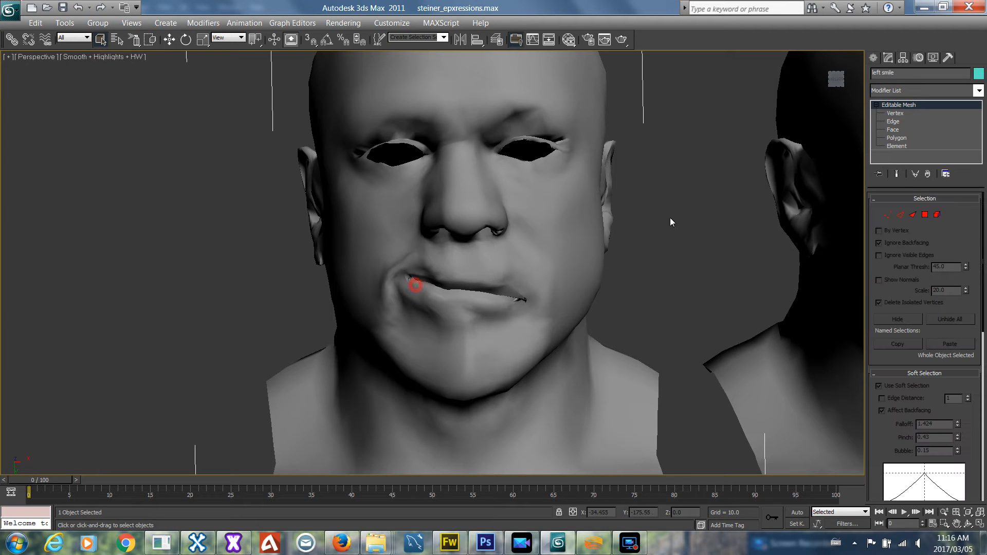
click(894, 113)
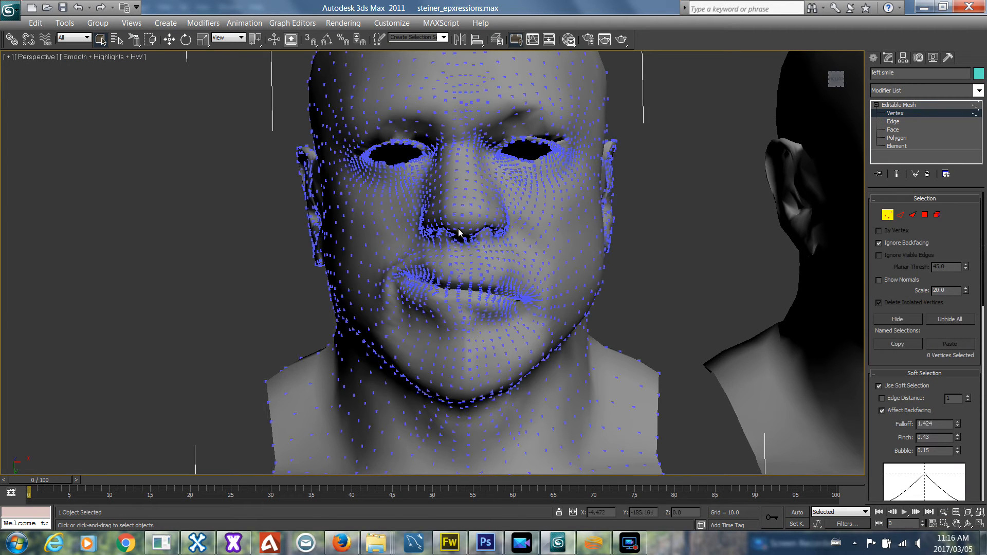
mouse_move(359, 241)
mouse_down()
mouse_move(346, 251)
mouse_move(353, 235)
mouse_move(370, 248)
mouse_move(359, 284)
mouse_up()
click(169, 40)
drag(397, 256, 397, 259)
click(399, 264)
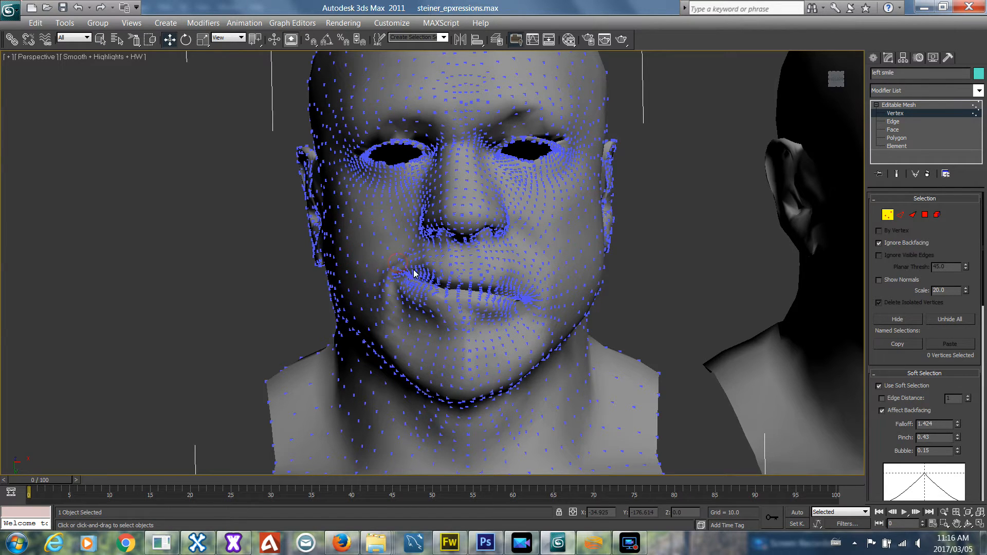
Select individual lip vertices around and below the raised mouth corner, move them down a touch, and leave vertex editing.
click(405, 286)
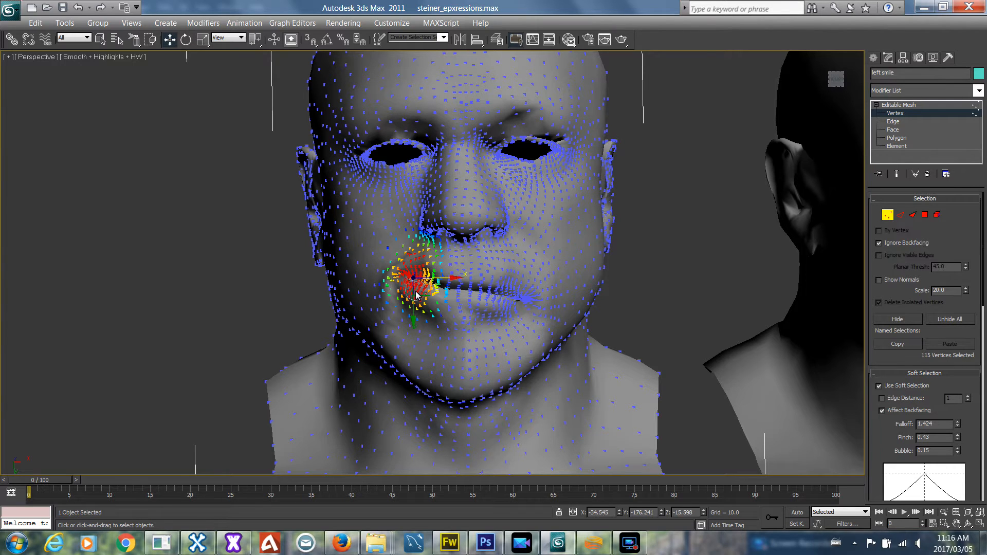
ctrl+click(413, 273)
ctrl+click(425, 285)
ctrl+click(421, 294)
ctrl+click(422, 301)
ctrl+click(432, 309)
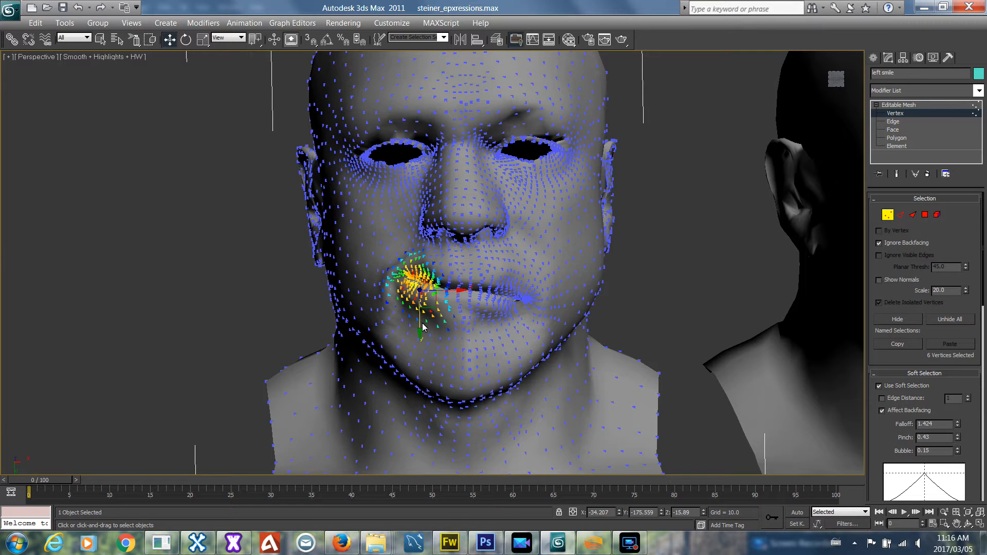
drag(420, 328, 420, 329)
click(892, 105)
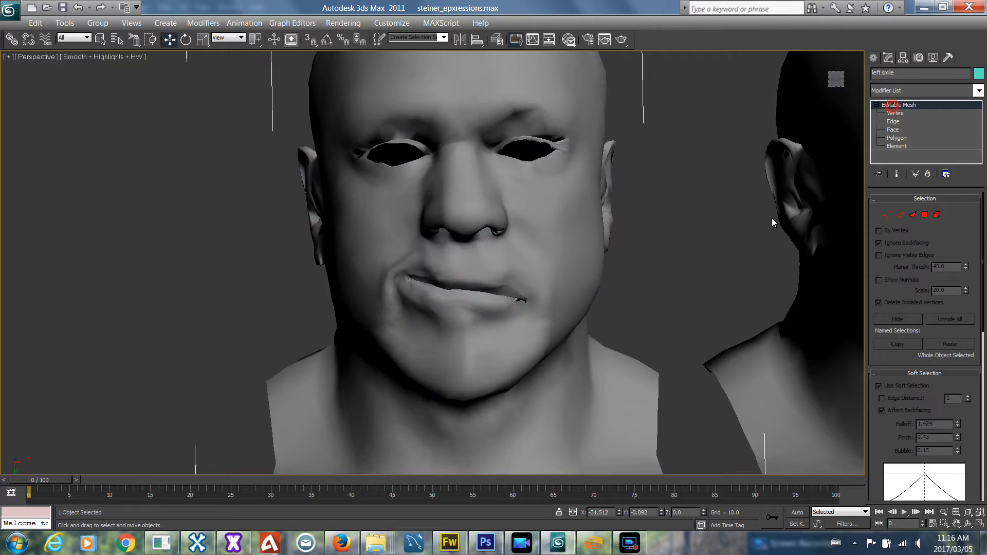
click(711, 260)
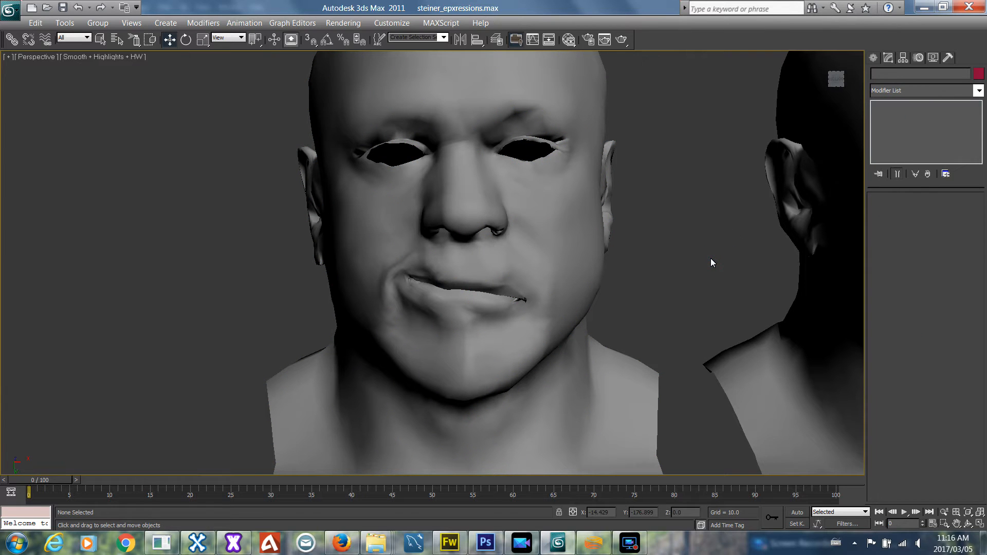
Switch to X-Rey to check the heads against the Anim_53 smile shape, and return to 3ds Max.
scroll(670, 311, down, 5)
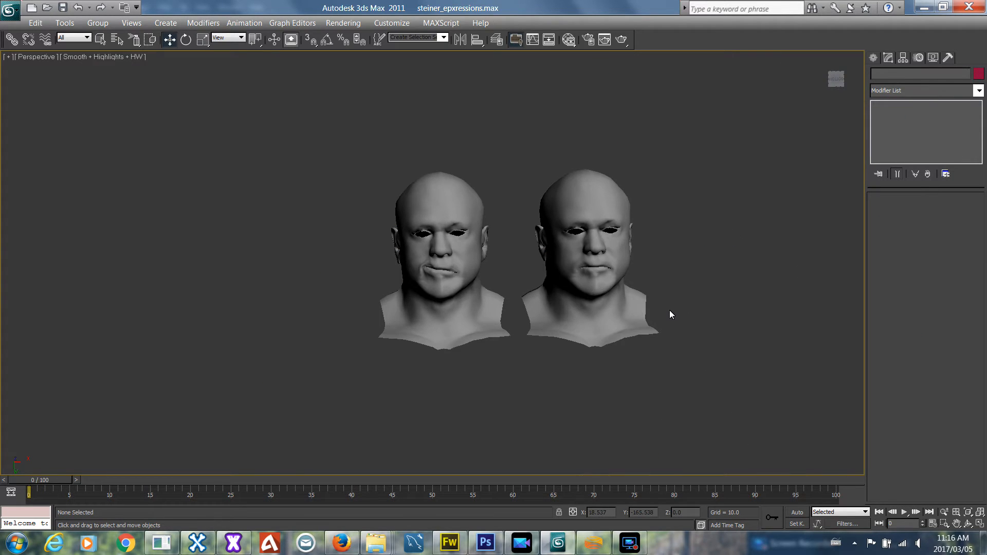
click(198, 542)
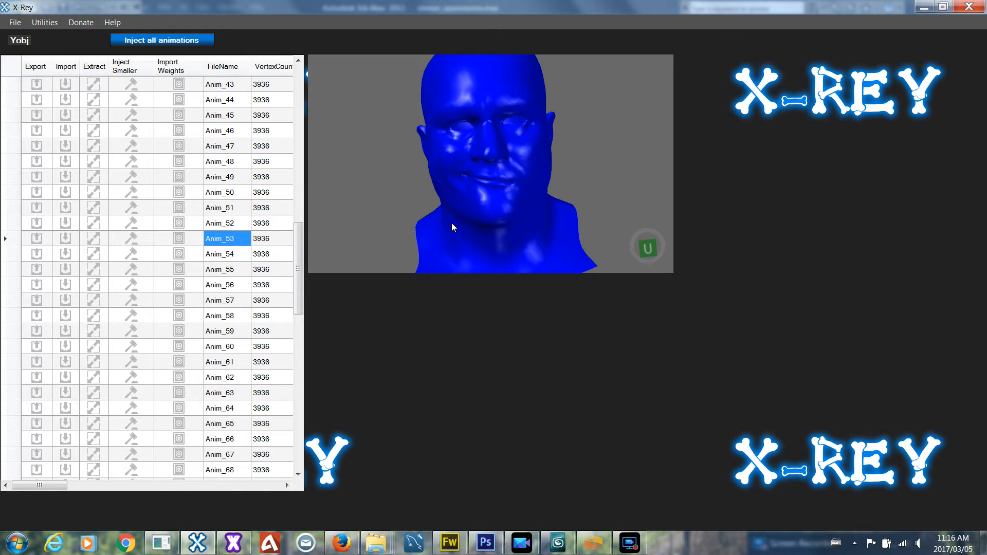
key(alt+Tab)
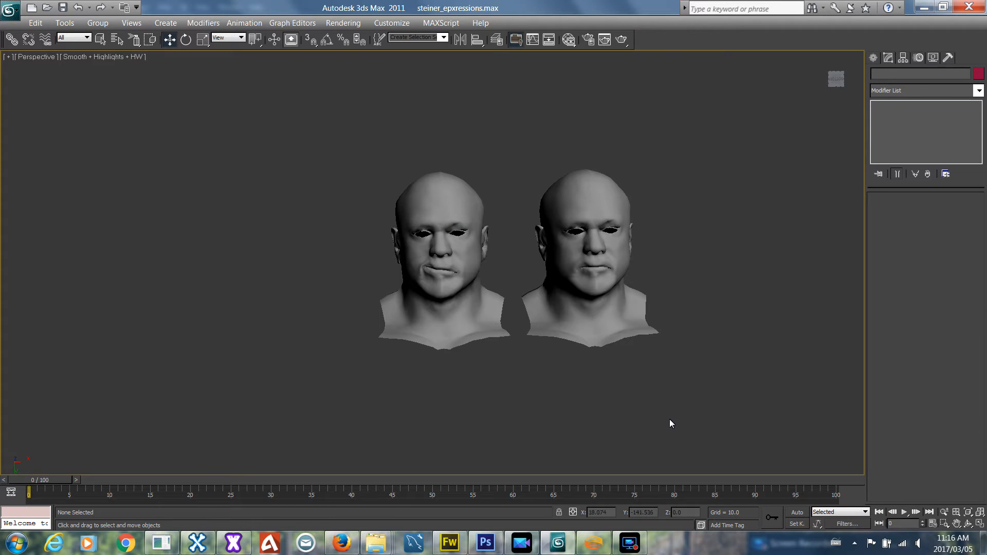
Clone the neutral head as a copy named "right smile" and place it on the free side of the original.
key(ctrl+p)
drag(789, 370, 661, 379)
click(99, 40)
click(468, 216)
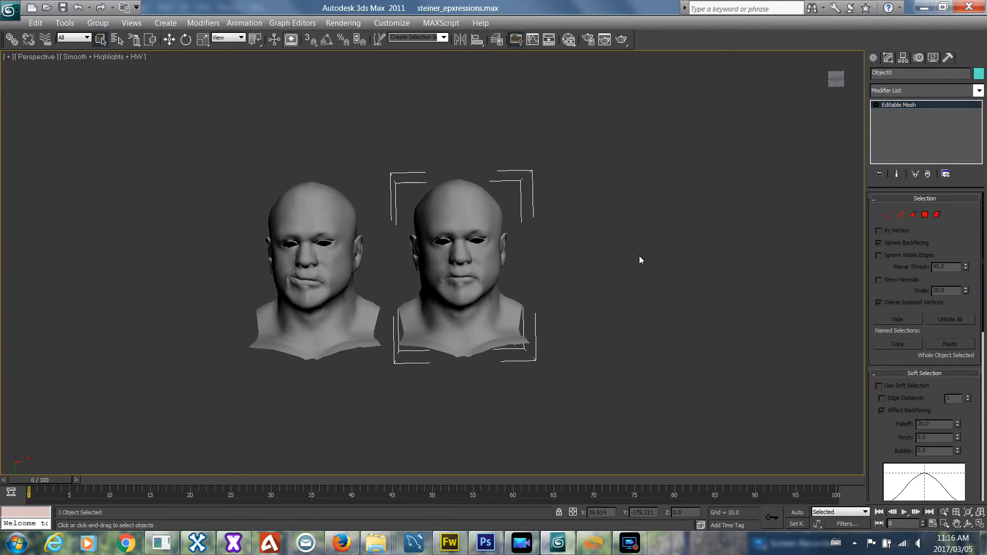
click(36, 23)
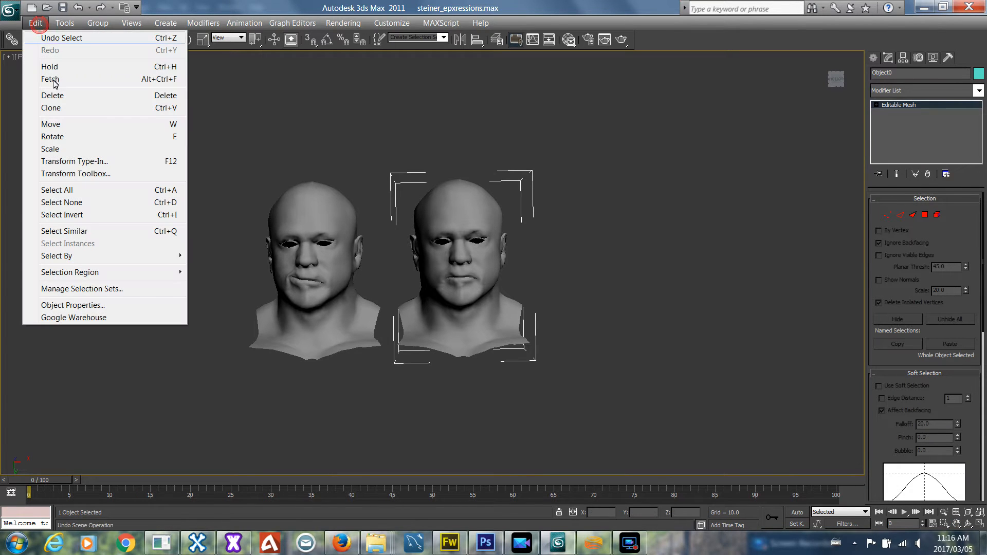
click(52, 108)
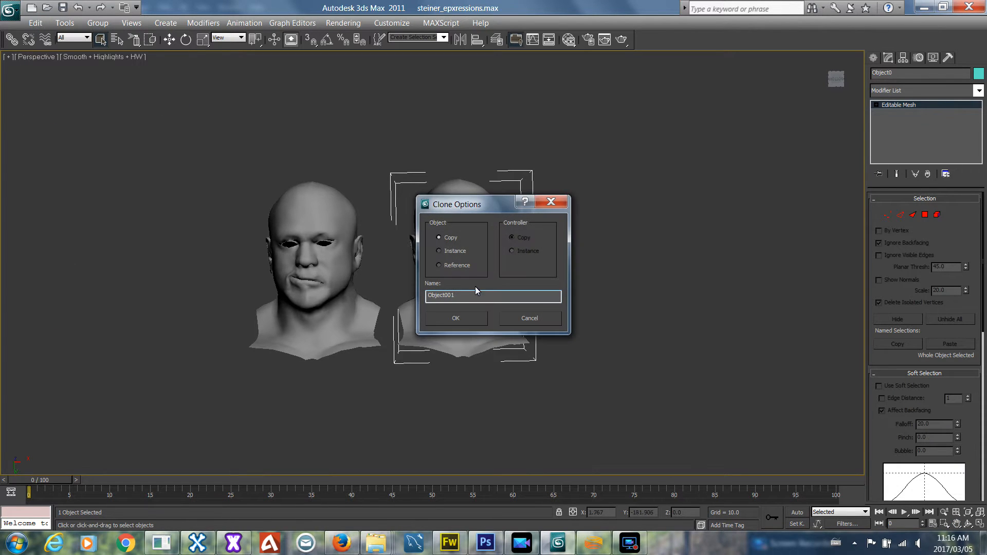
click(437, 322)
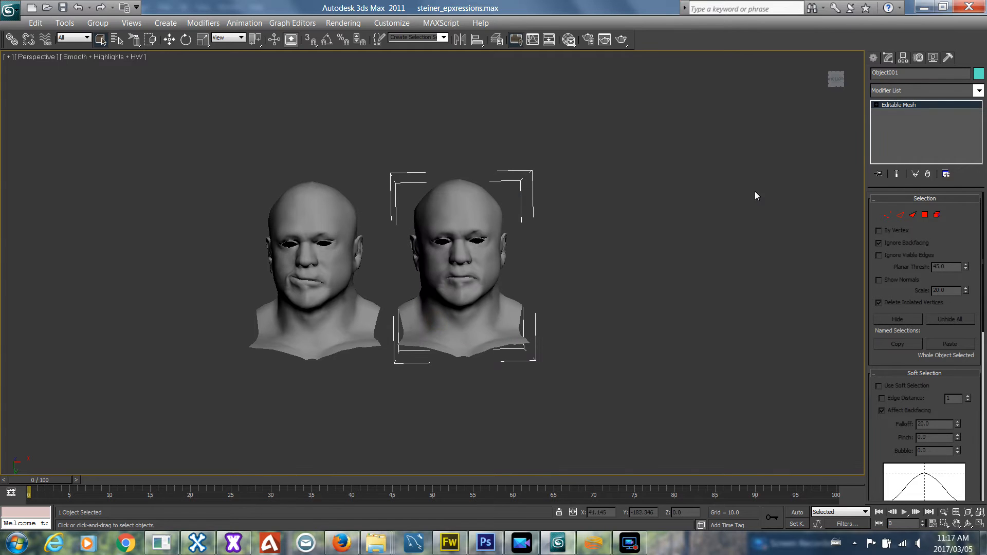
click(900, 76)
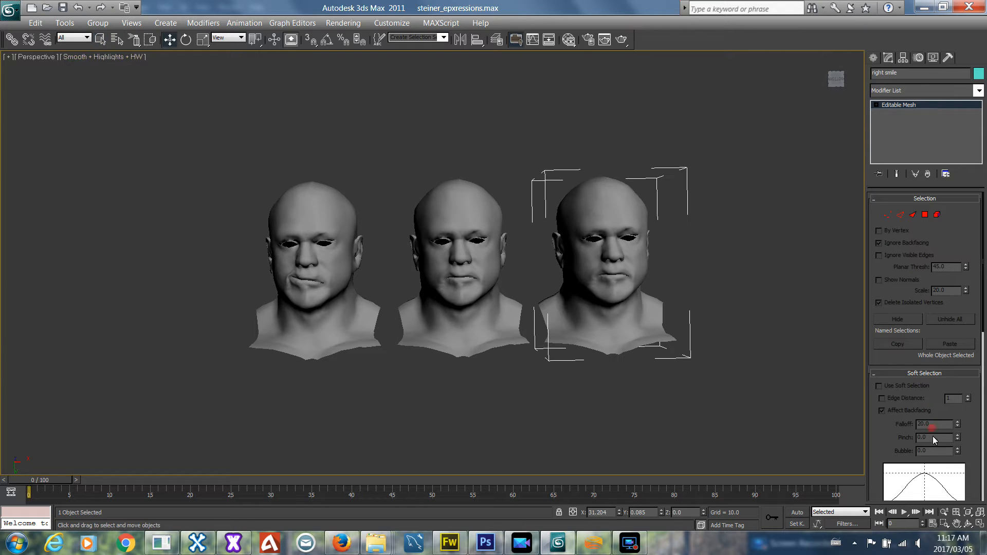
Examine the right smile head's sculpted mouth corner up close with vertex editing turned off.
click(956, 525)
drag(694, 323, 518, 324)
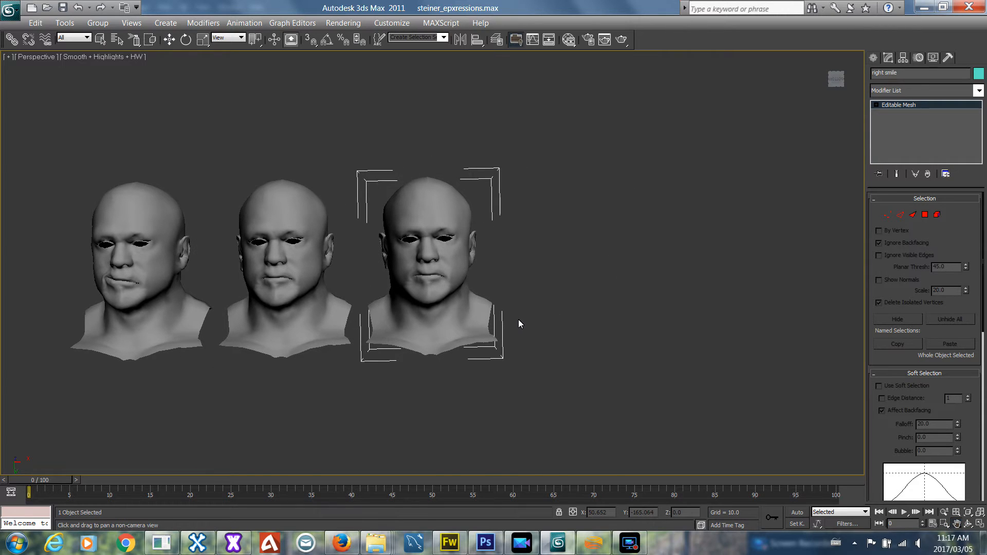
scroll(519, 324, up, 5)
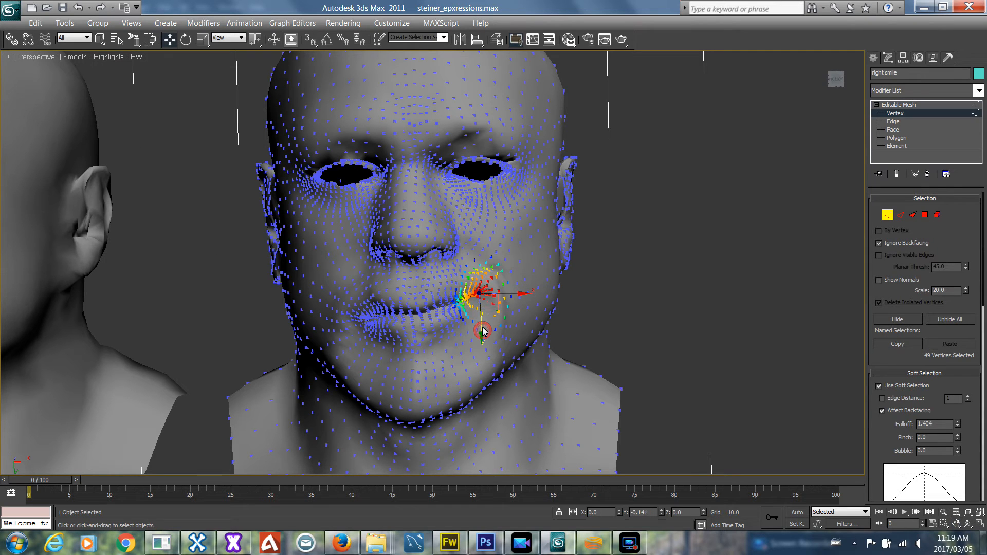
click(894, 105)
click(719, 303)
click(501, 263)
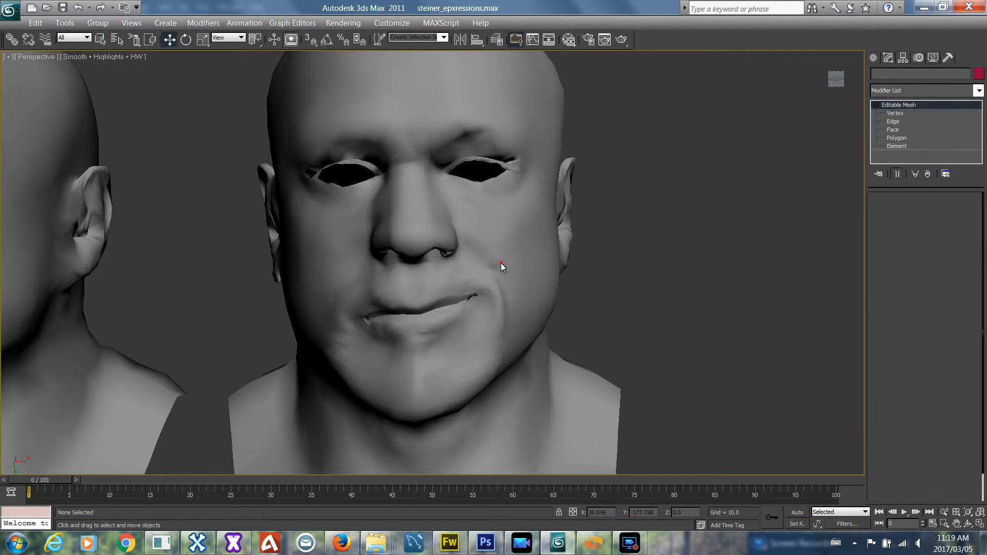
Select the cheek vertices above the right smile's raised mouth corner, move them slightly outward, and leave vertex editing.
click(894, 113)
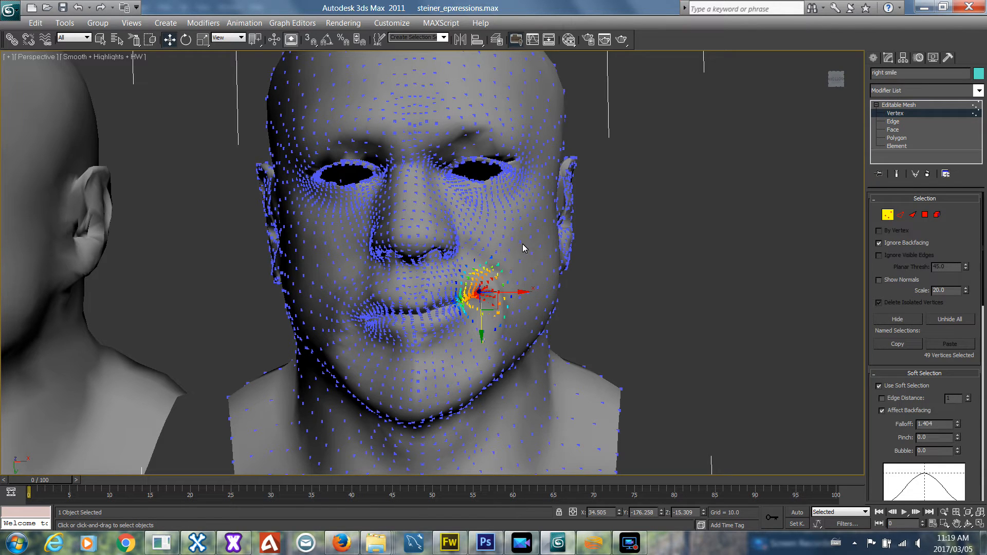
mouse_move(520, 239)
mouse_down()
mouse_move(511, 239)
mouse_move(522, 255)
mouse_up()
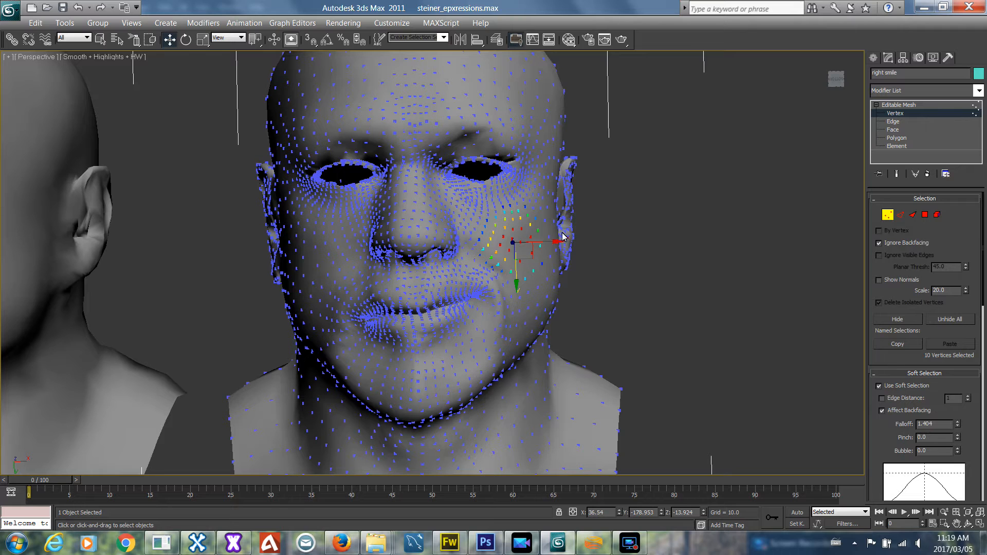
drag(552, 248, 554, 248)
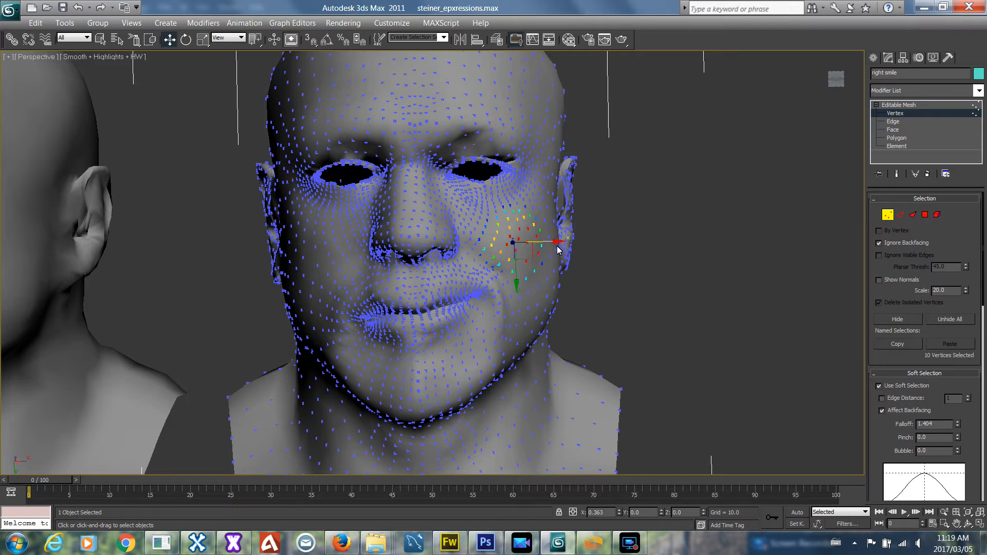
drag(560, 251, 563, 251)
click(621, 255)
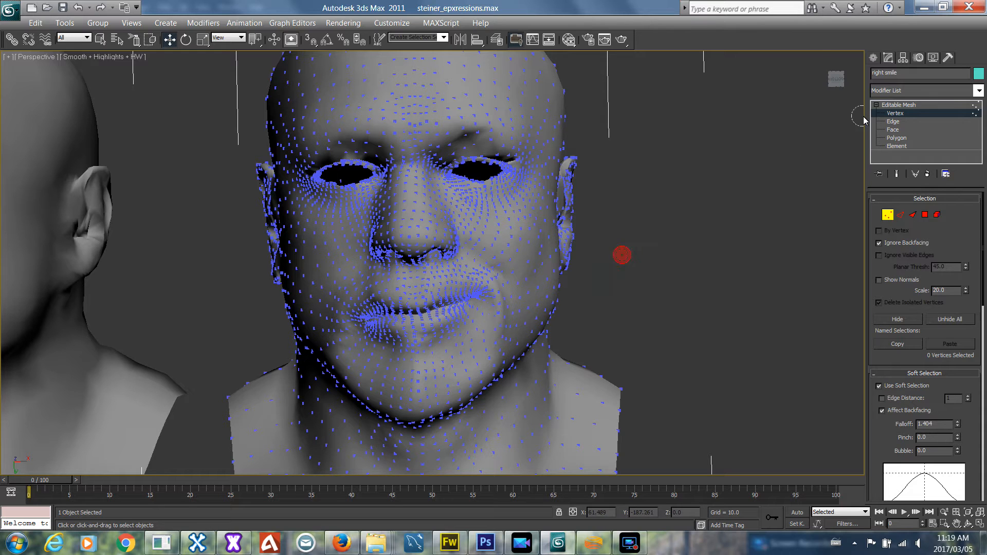
click(893, 105)
click(711, 232)
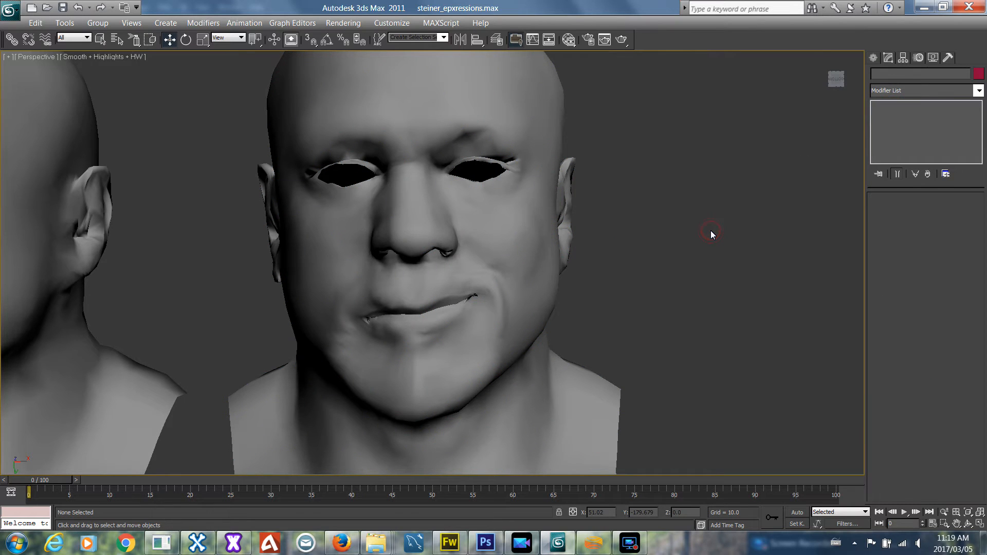
Compare the left smile, neutral and right smile heads side by side, and save the scene.
scroll(711, 230, down, 5)
scroll(276, 240, up, 5)
middle_drag(112, 236, 278, 242)
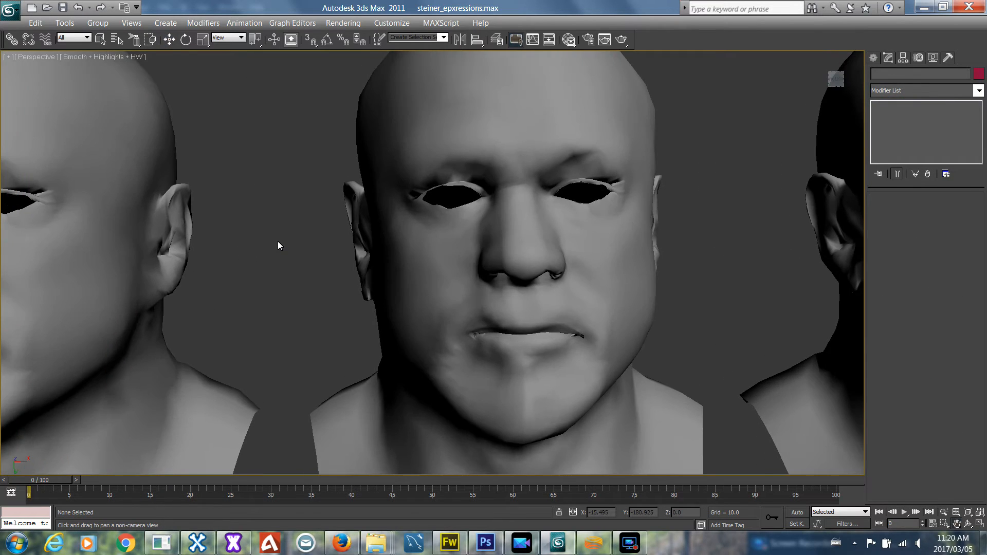
scroll(277, 241, down, 5)
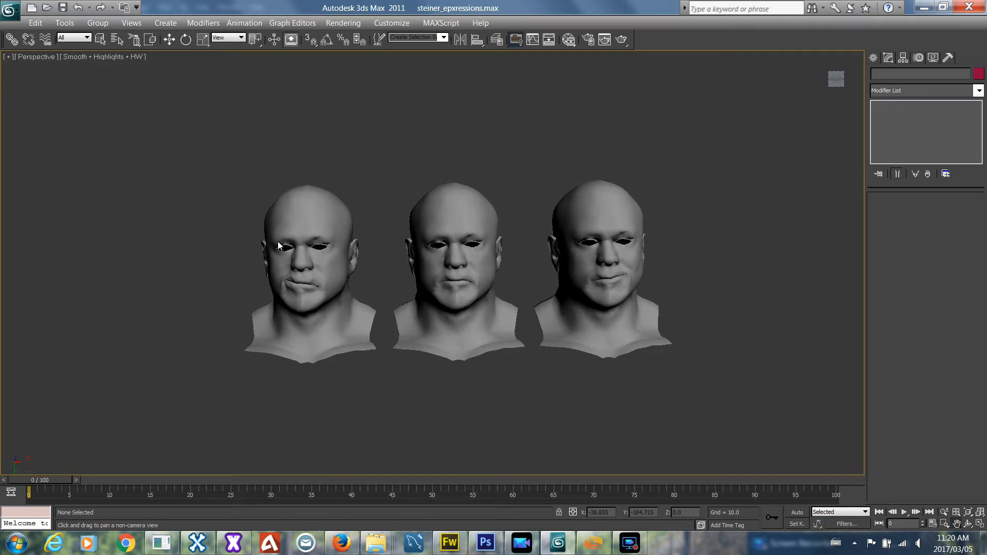
key(ctrl+s)
Clone the neutral head as a copy, rename it "mouth open", and place it below the original.
click(100, 40)
click(499, 254)
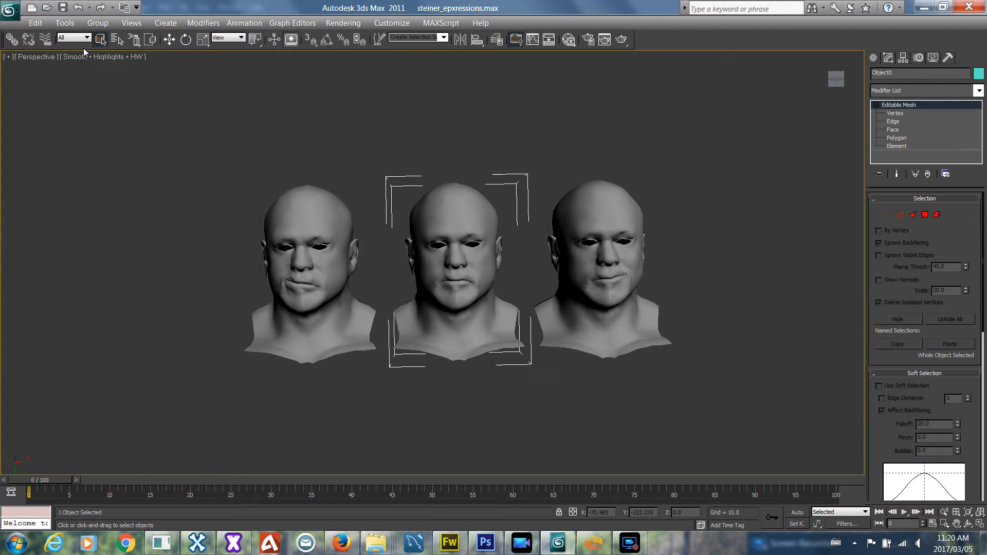
click(36, 23)
click(68, 109)
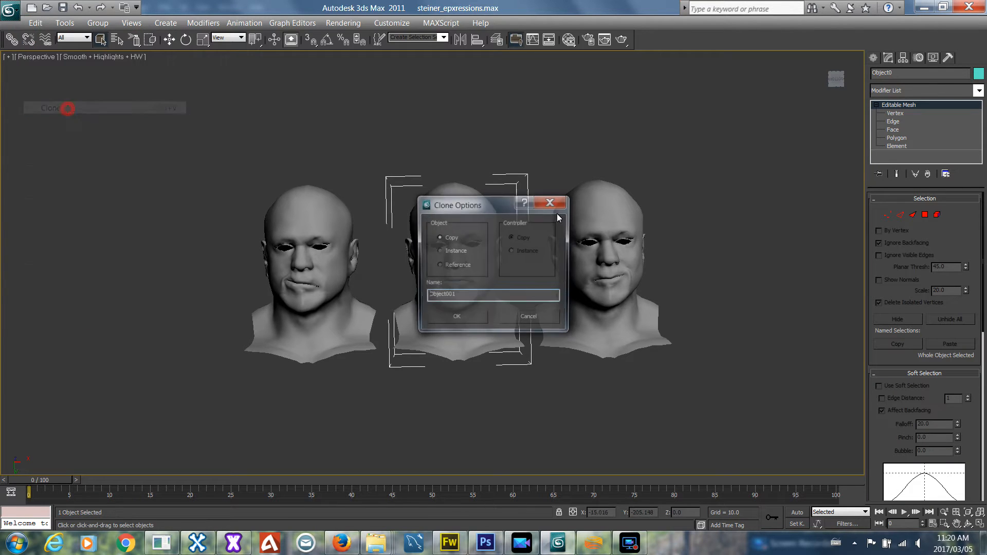
click(439, 316)
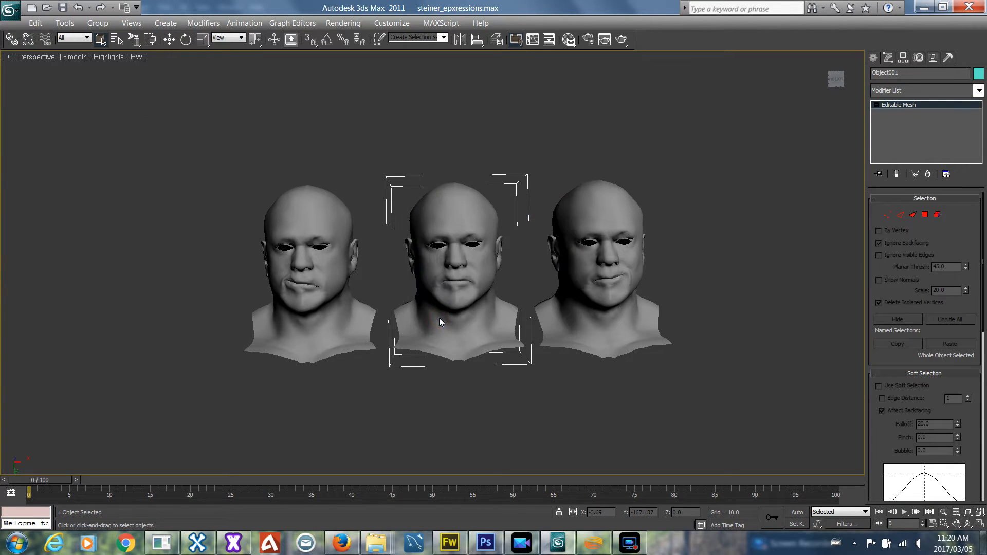
double_click(903, 73)
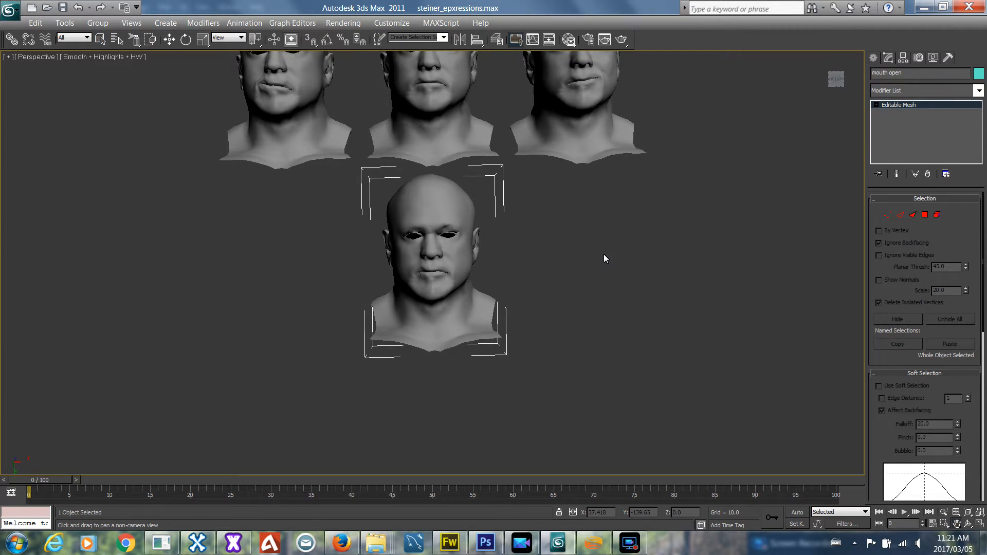
middle_drag(603, 254, 598, 233)
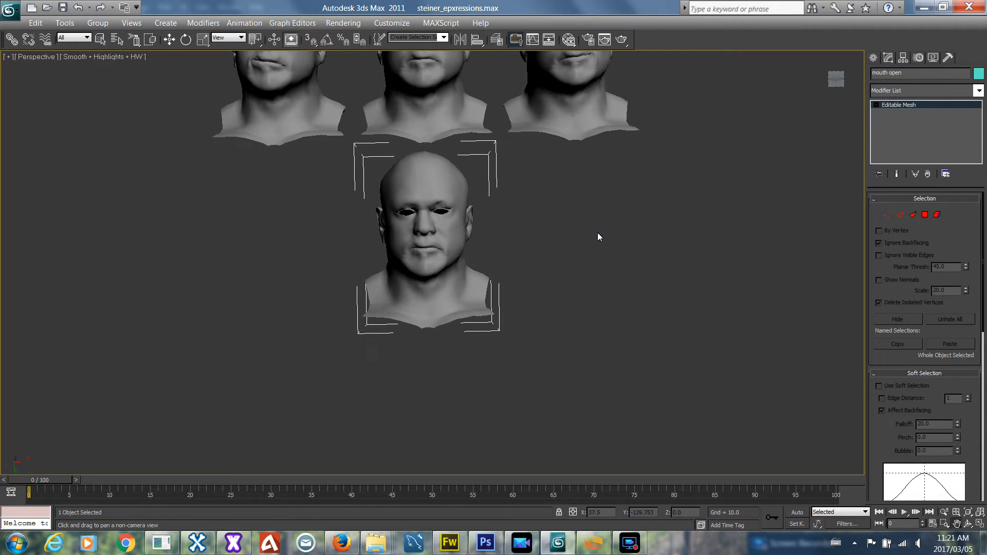
Switch to X-Rey, preview the animation shapes from Anim_45 to Anim_49, and examine Anim_45's open mouth up close from several angles.
click(196, 542)
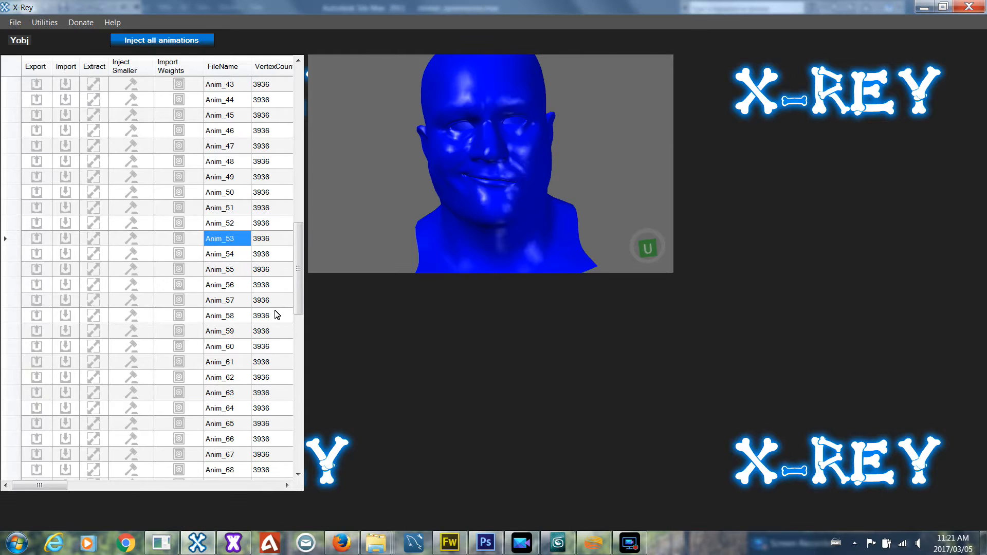
click(216, 146)
click(216, 161)
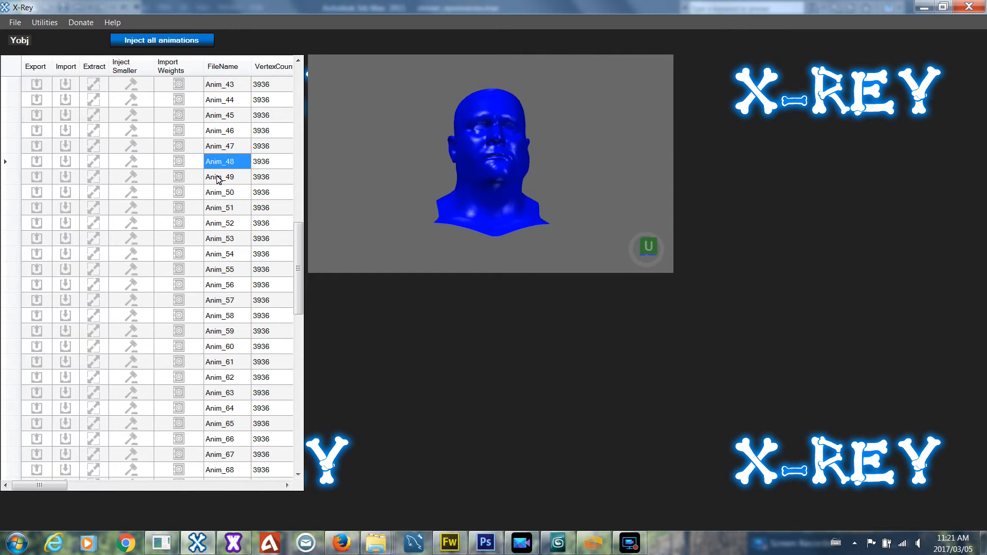
click(216, 177)
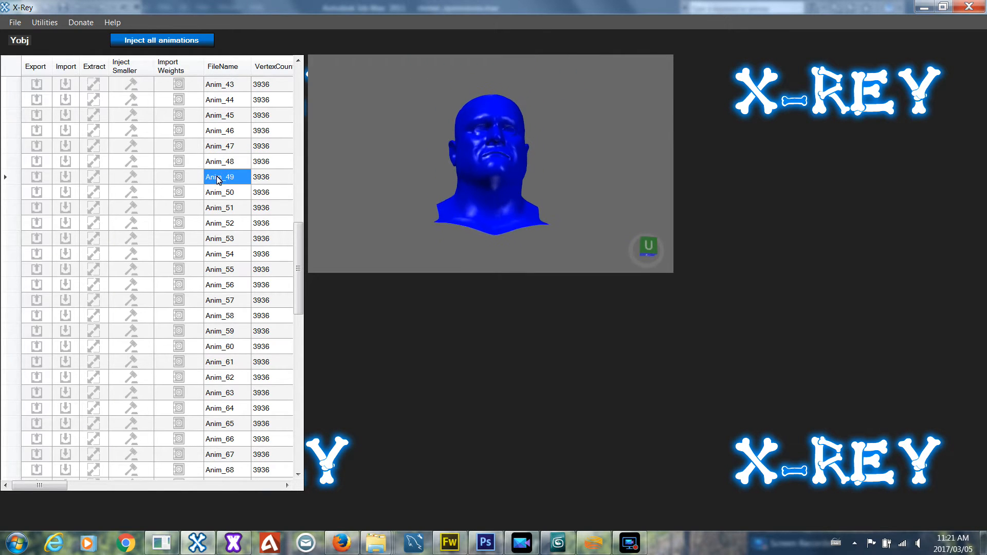
click(219, 115)
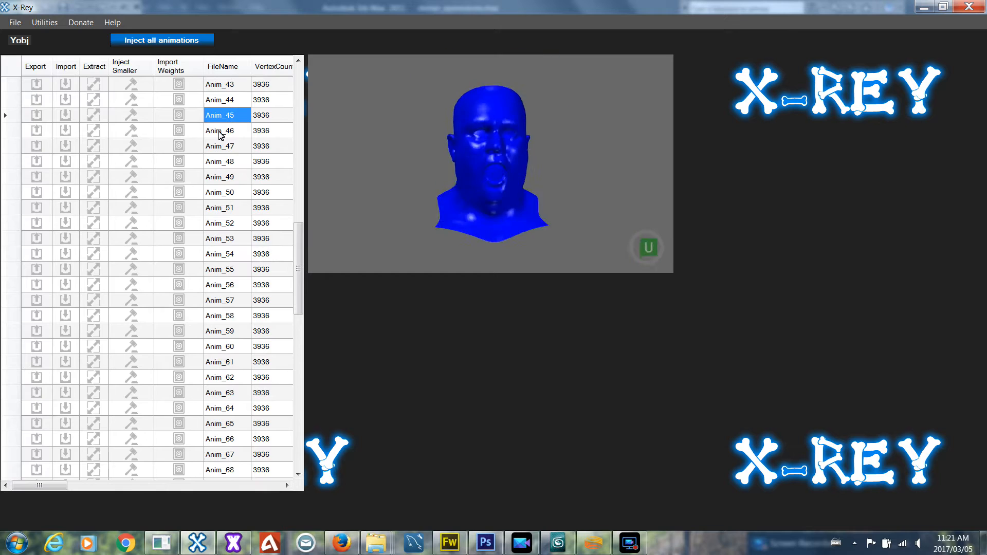
right_drag(503, 173, 504, 203)
scroll(504, 203, up, 5)
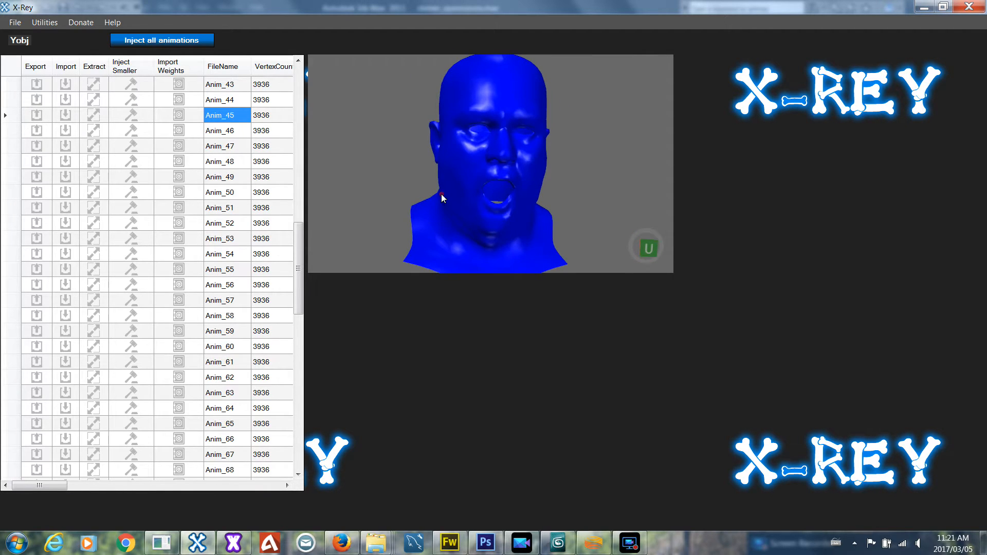
mouse_move(433, 204)
right_down()
mouse_move(408, 206)
mouse_move(411, 195)
mouse_move(472, 190)
mouse_move(411, 198)
mouse_move(426, 202)
right_up()
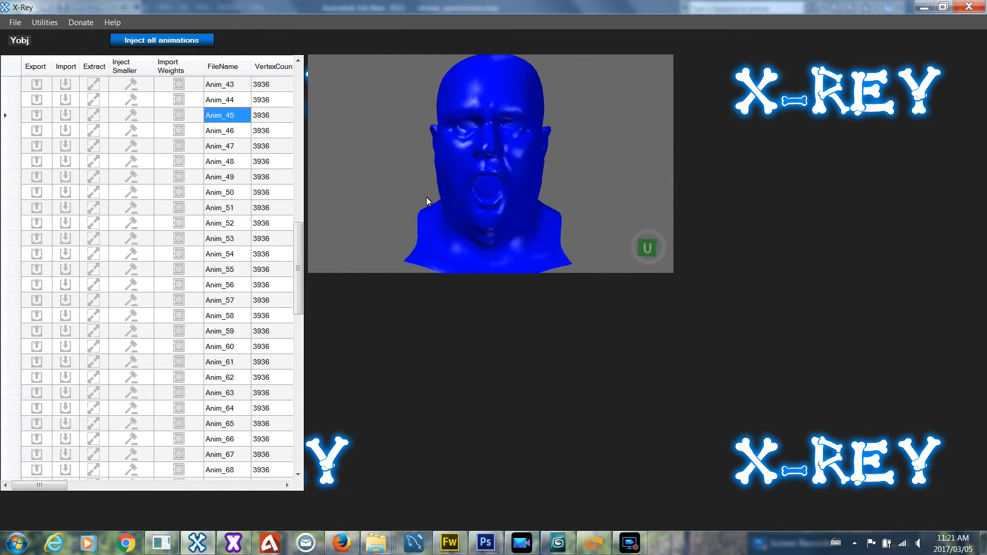
Return to 3ds Max and compare the mouth open head's lips up close with the Anim_45 reference in X-Rey.
click(558, 542)
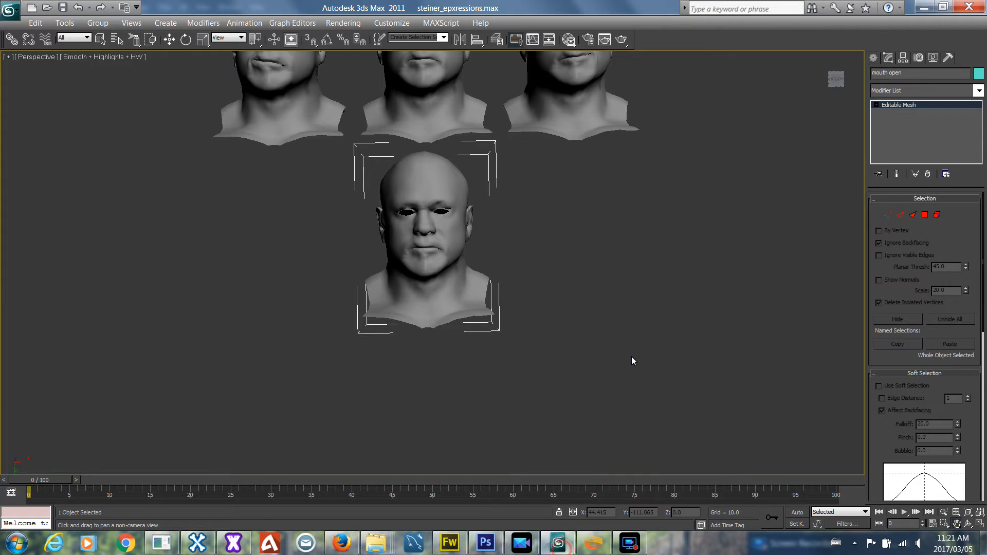
click(944, 512)
drag(658, 378, 658, 345)
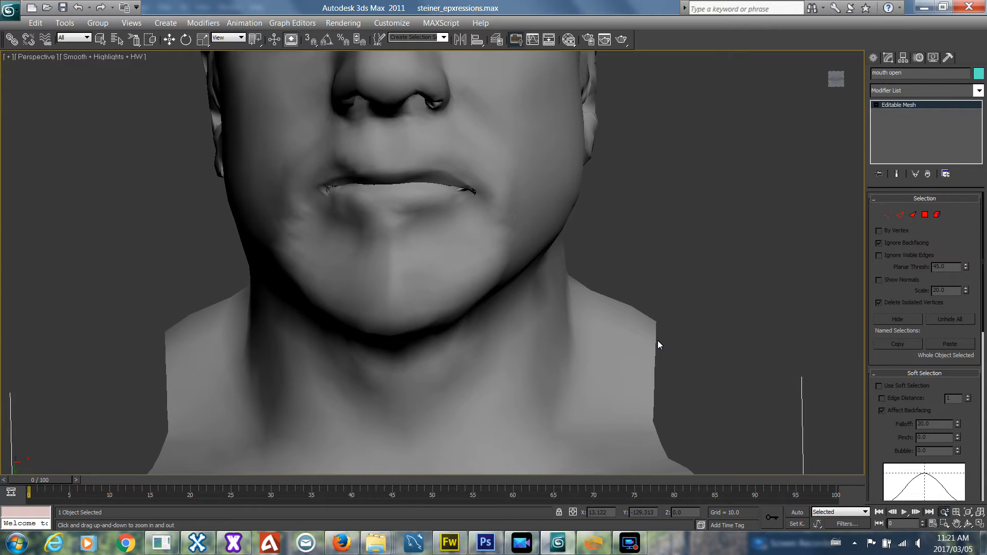
key(alt+Tab)
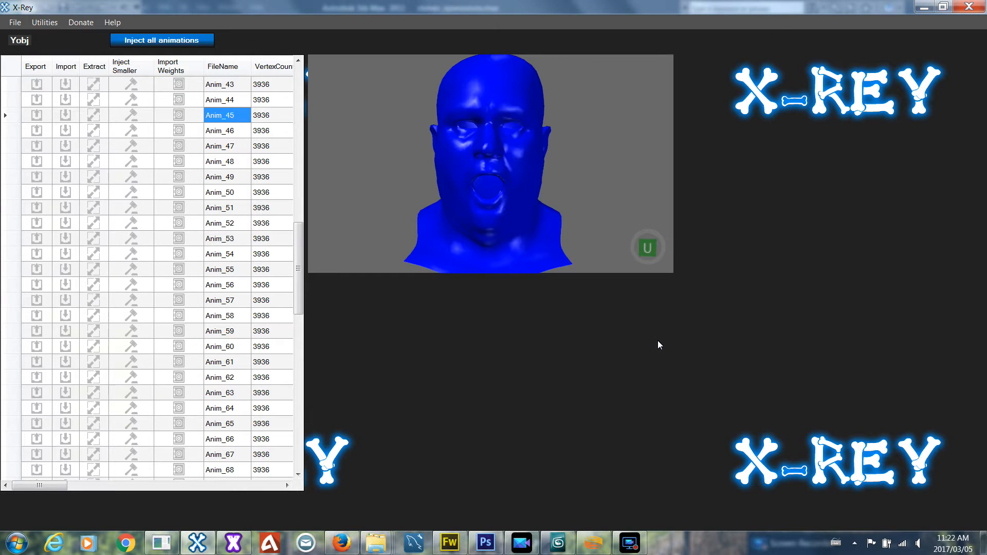
key(alt+Tab)
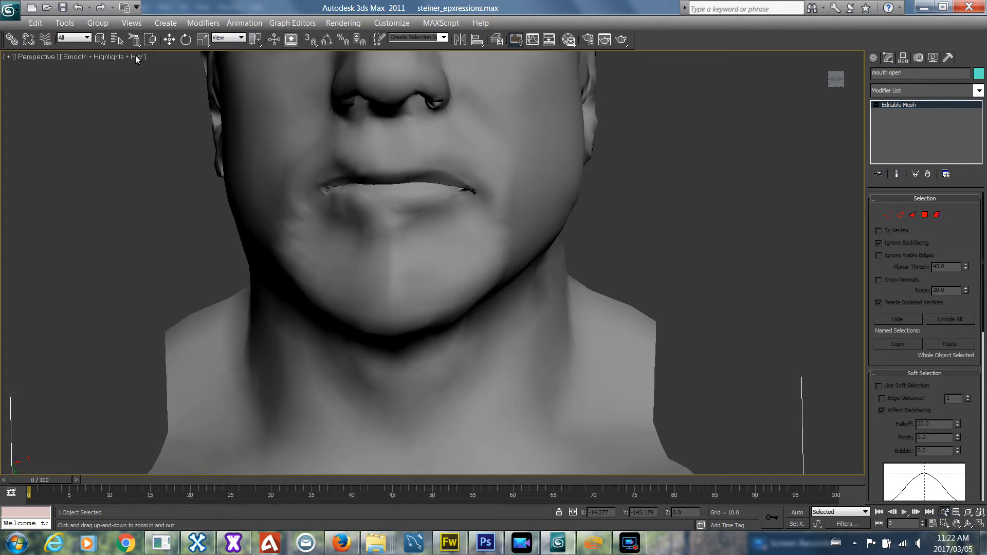
Enable vertex editing with soft selection on the mouth open head and select vertices on the side of the neck.
click(100, 39)
click(437, 225)
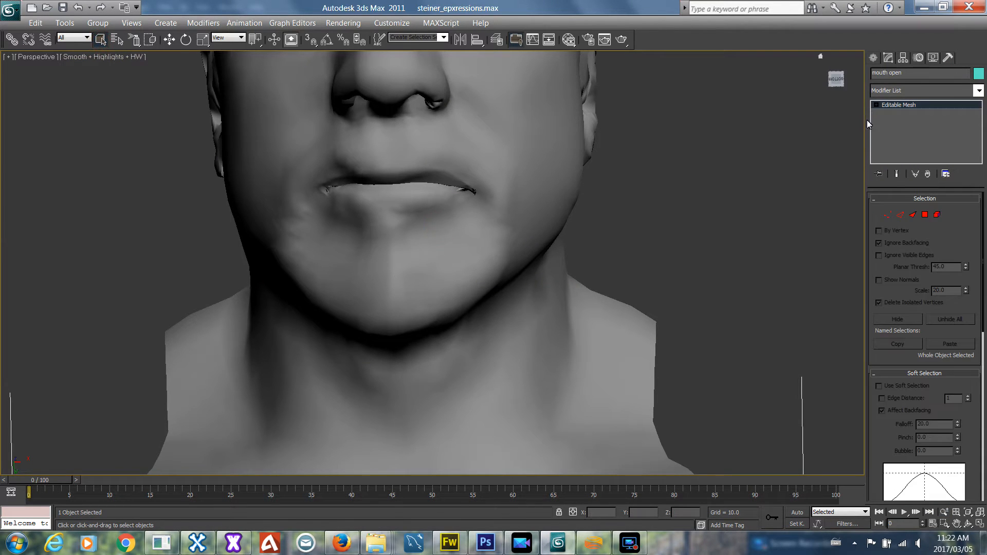
click(875, 104)
click(895, 114)
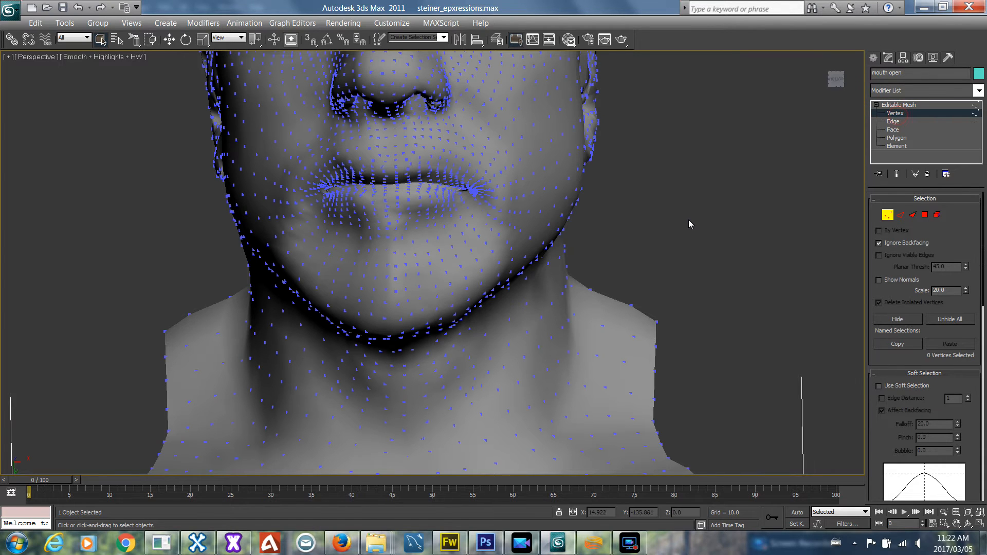
click(879, 386)
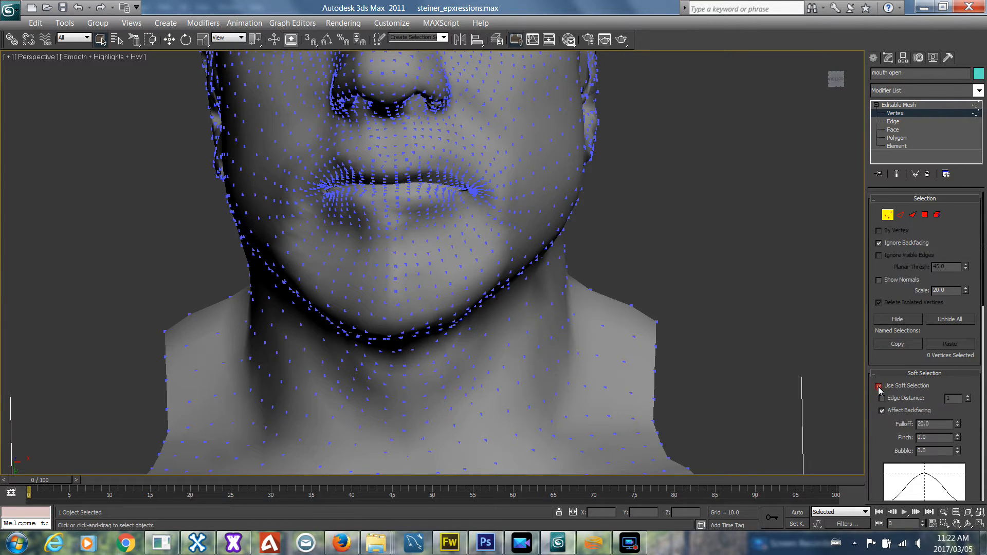
click(570, 309)
Limit the soft selection by Edge Distance, select lower lip vertices near the mouth corner, and leave vertex editing.
click(956, 524)
drag(629, 292, 643, 345)
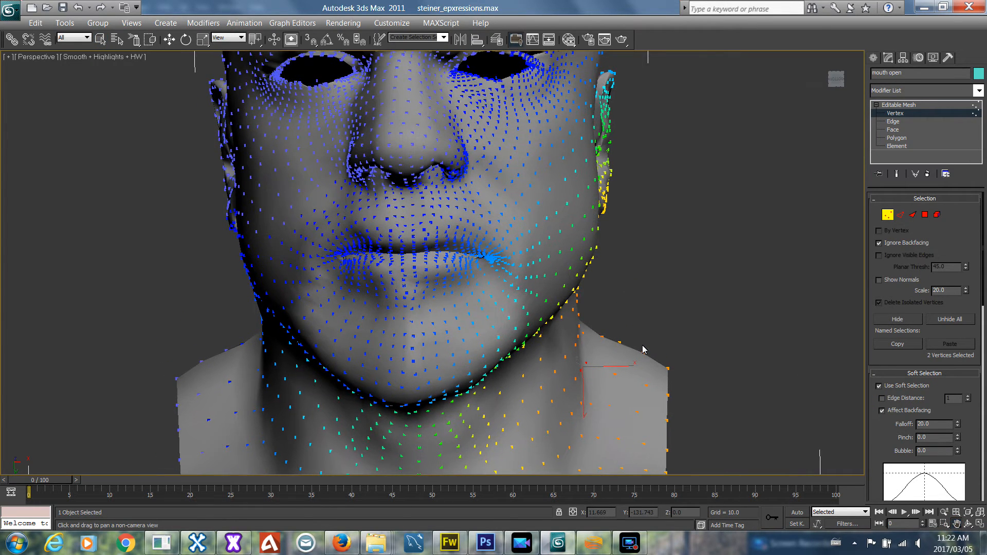
scroll(642, 345, up, 5)
click(944, 512)
drag(563, 252, 569, 275)
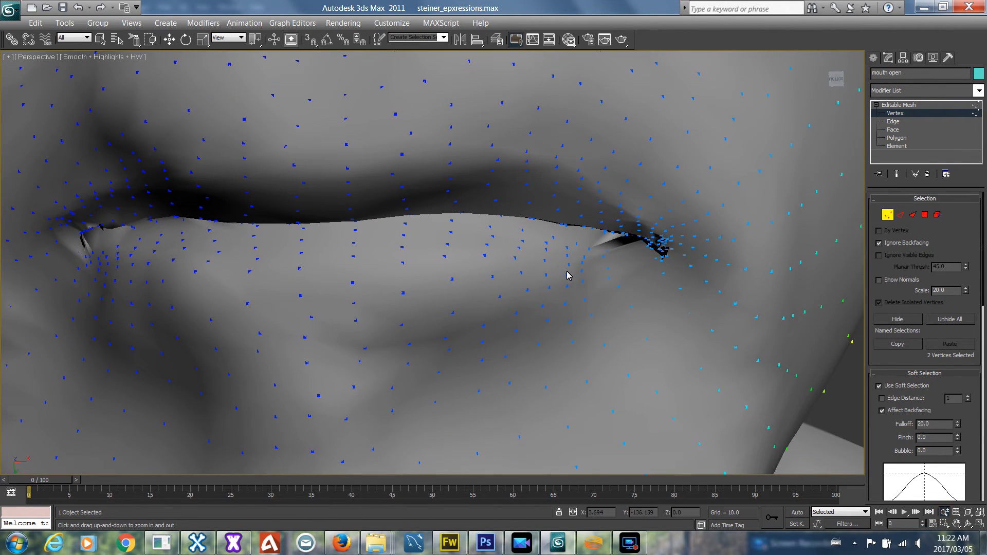
drag(569, 276, 568, 312)
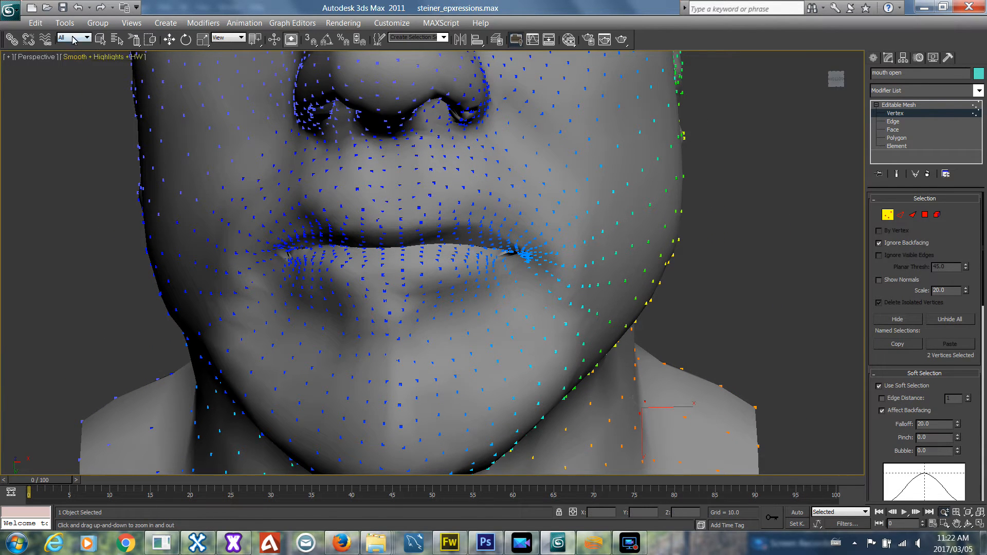
click(100, 39)
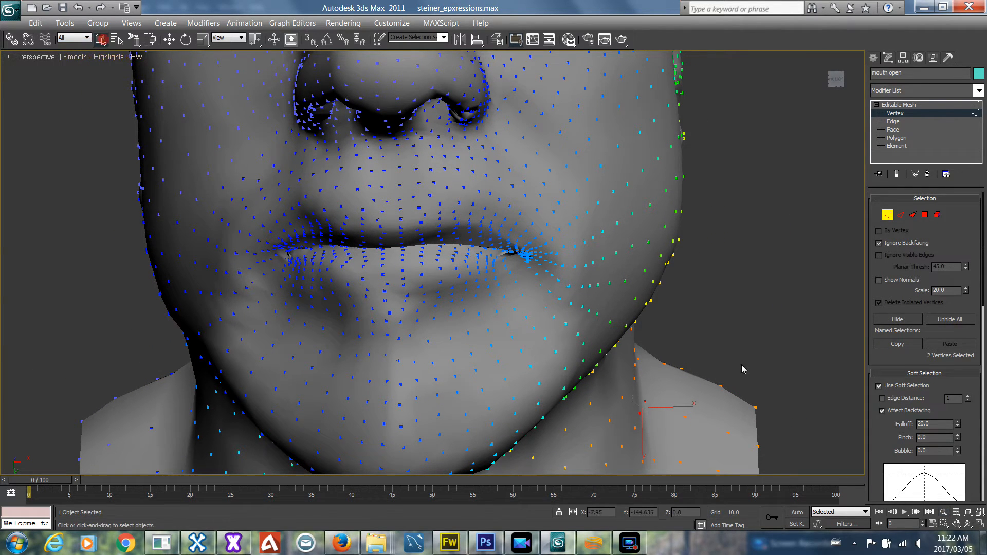
click(883, 398)
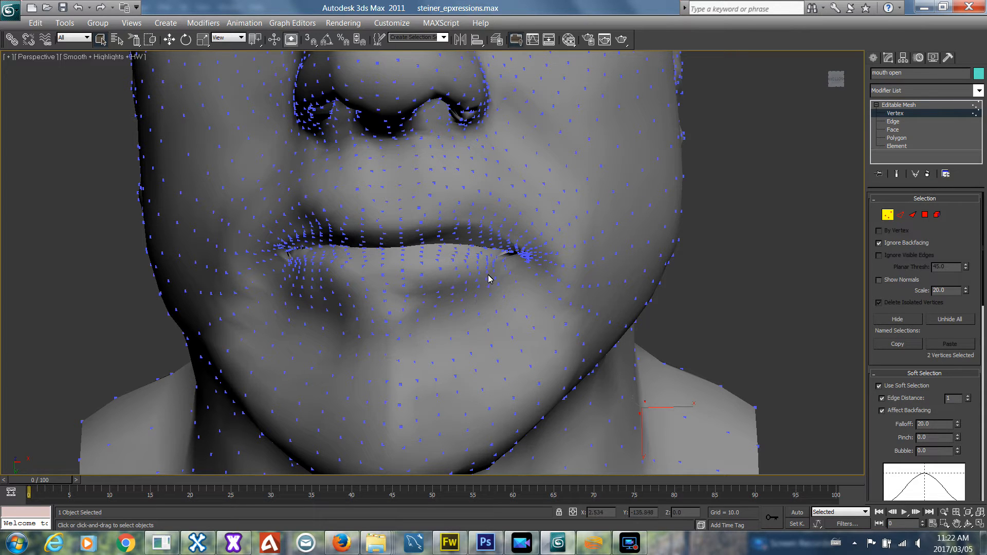
drag(498, 266, 471, 259)
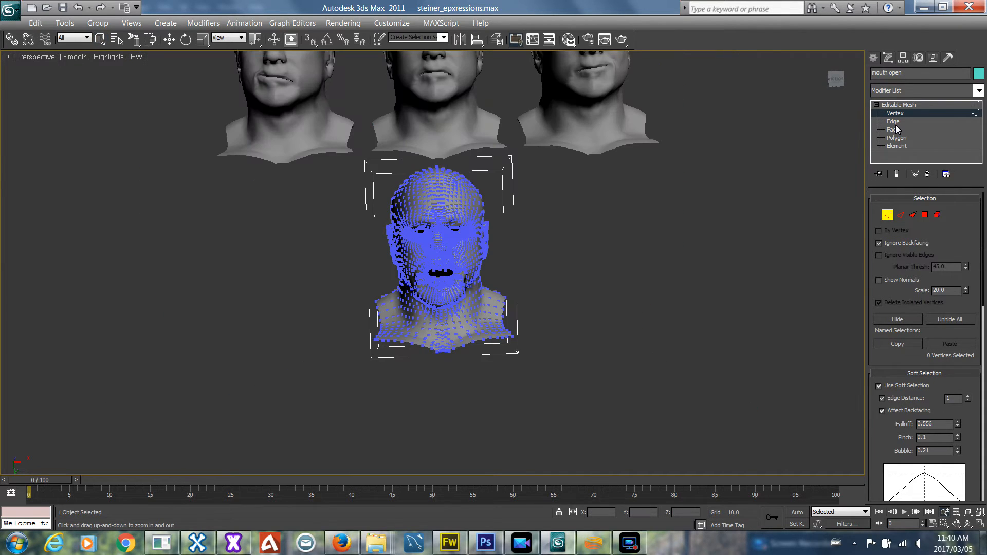
click(899, 105)
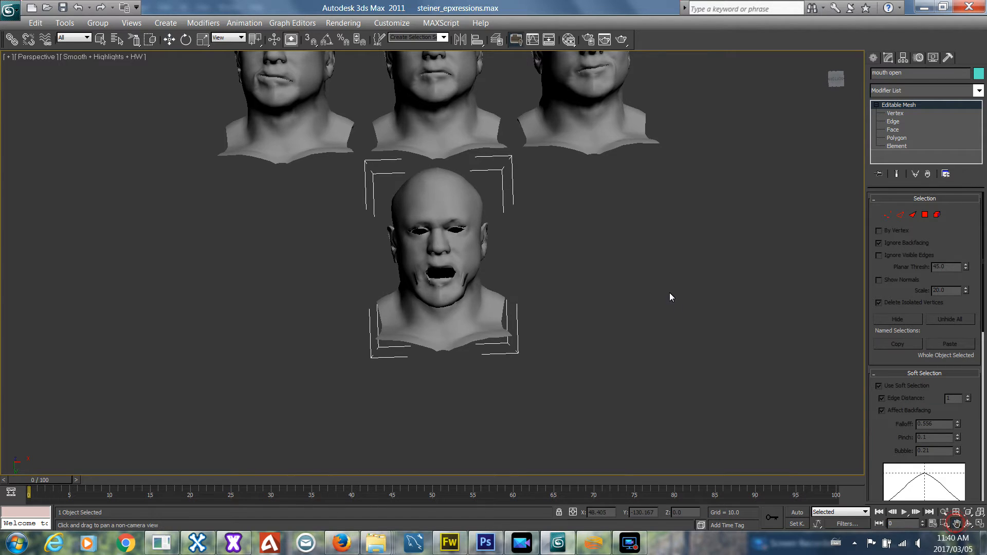
Select the neutral head in the middle of the upper row and add a Morpher modifier to it.
middle_drag(670, 293, 657, 389)
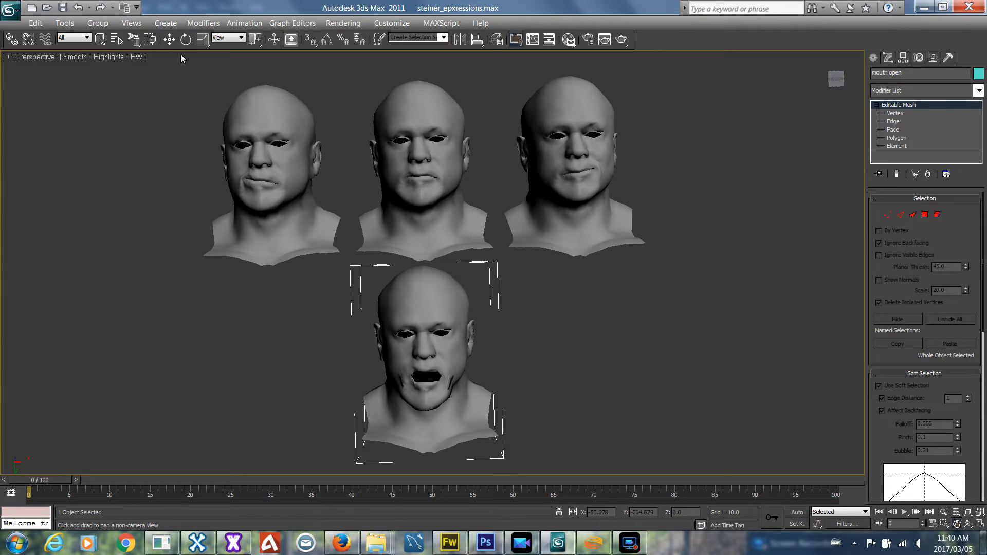
click(169, 39)
click(397, 154)
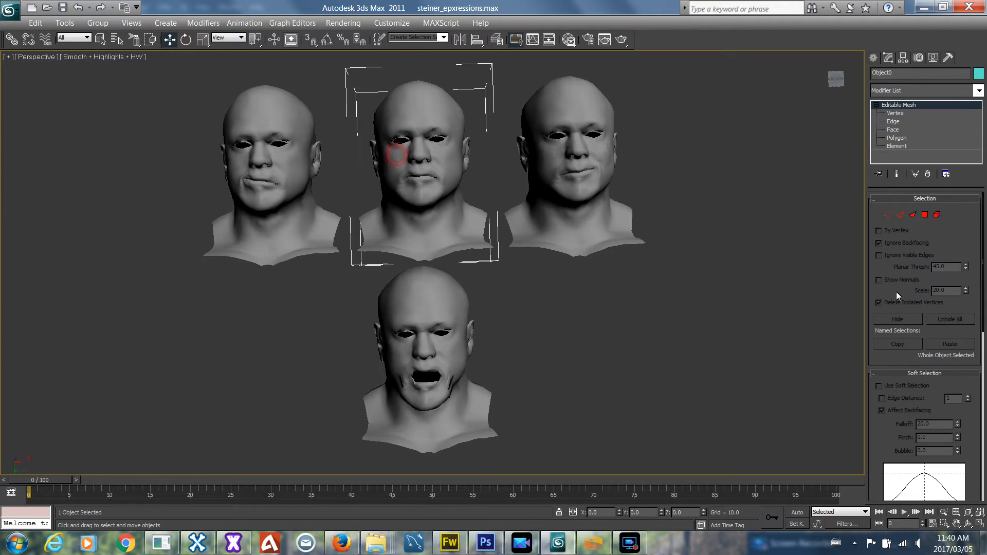
click(979, 91)
drag(980, 149, 984, 489)
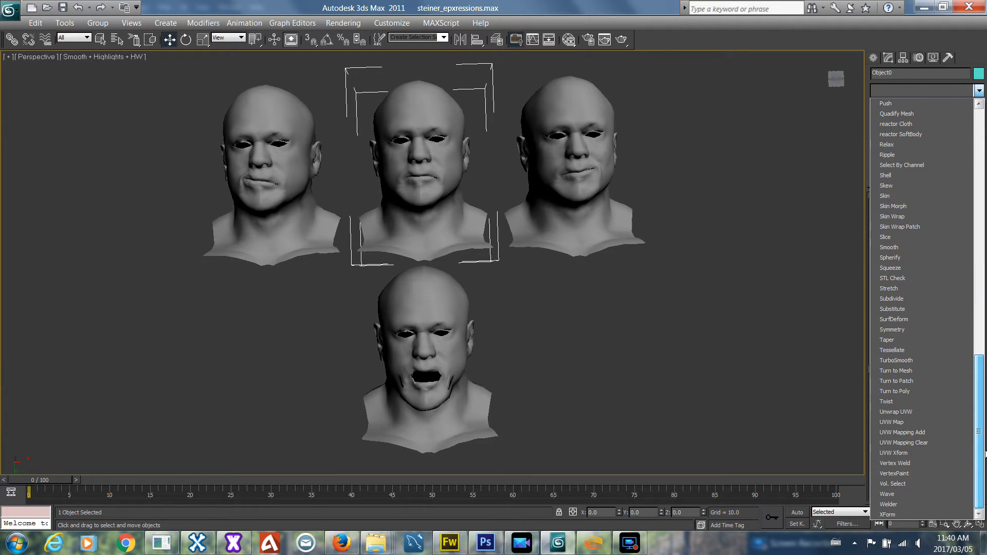
scroll(974, 340, up, 5)
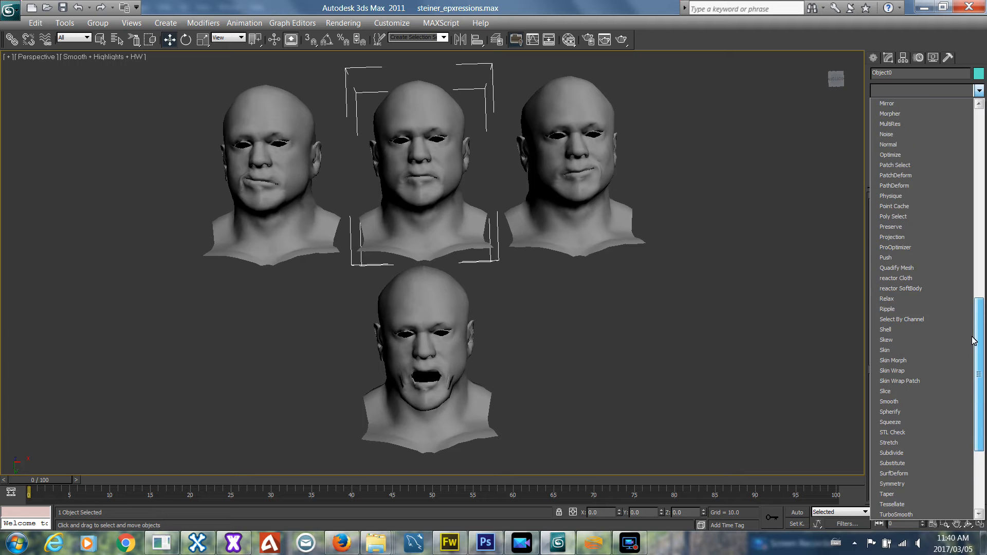
scroll(882, 162, up, 1)
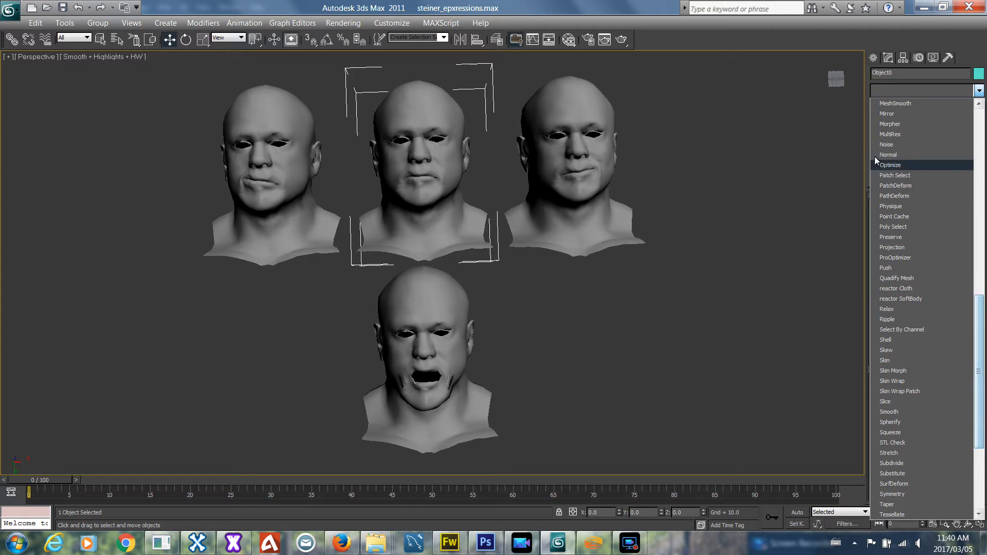
click(882, 124)
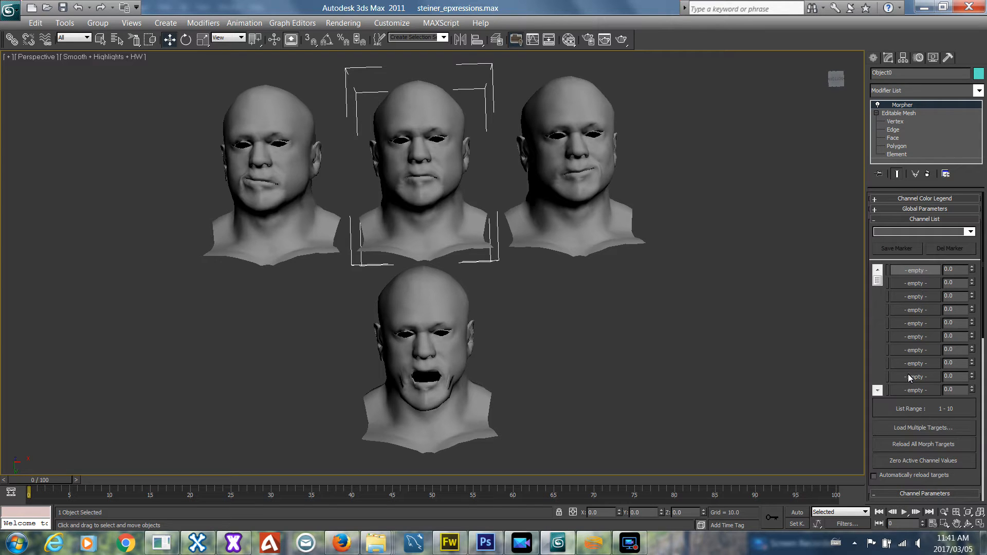
Assign the left smile head as the morph target of the neutral head's first empty Morpher channel.
click(912, 268)
drag(984, 332, 984, 398)
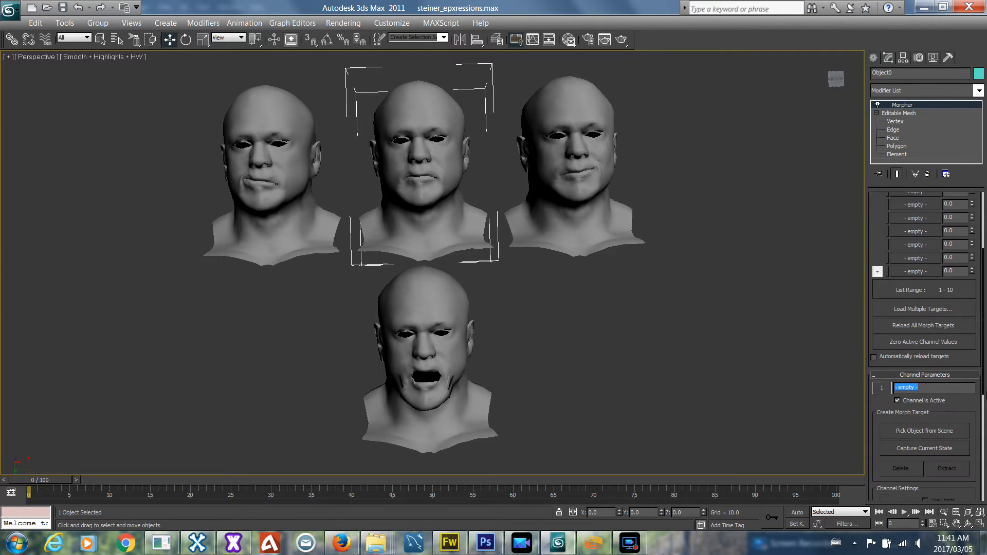
click(927, 431)
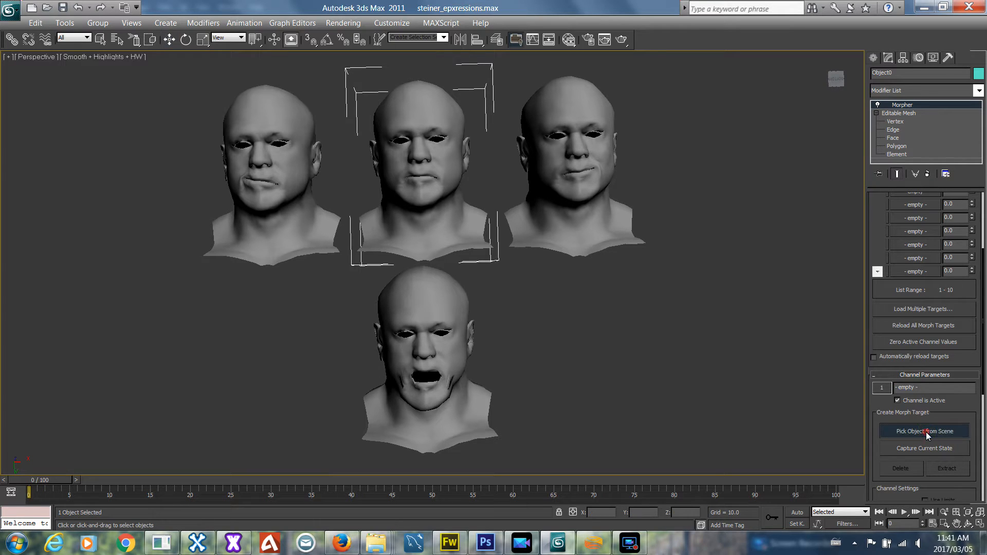
click(266, 149)
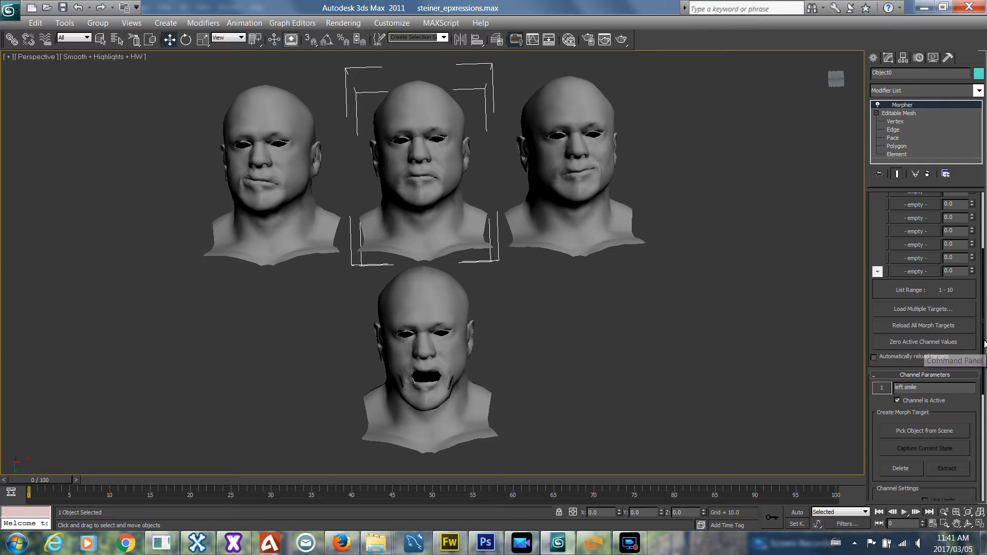
drag(984, 344, 984, 280)
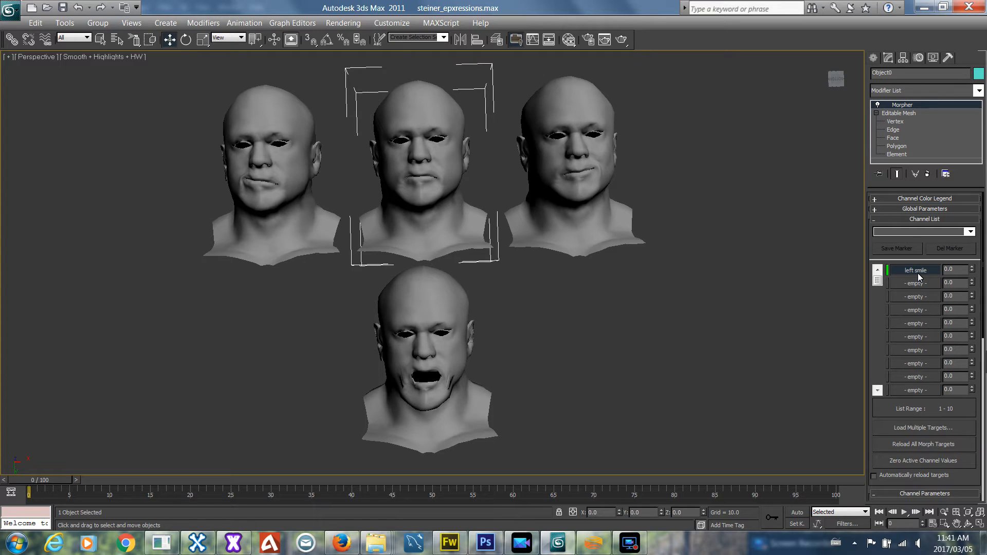
Test the left smile morph on the neutral head by raising its channel value, and reset it to 0.
drag(972, 267, 972, 234)
drag(972, 226, 972, 204)
right_click(972, 270)
Assign the right smile head as the morph target of the neutral head's second Morpher channel.
click(911, 284)
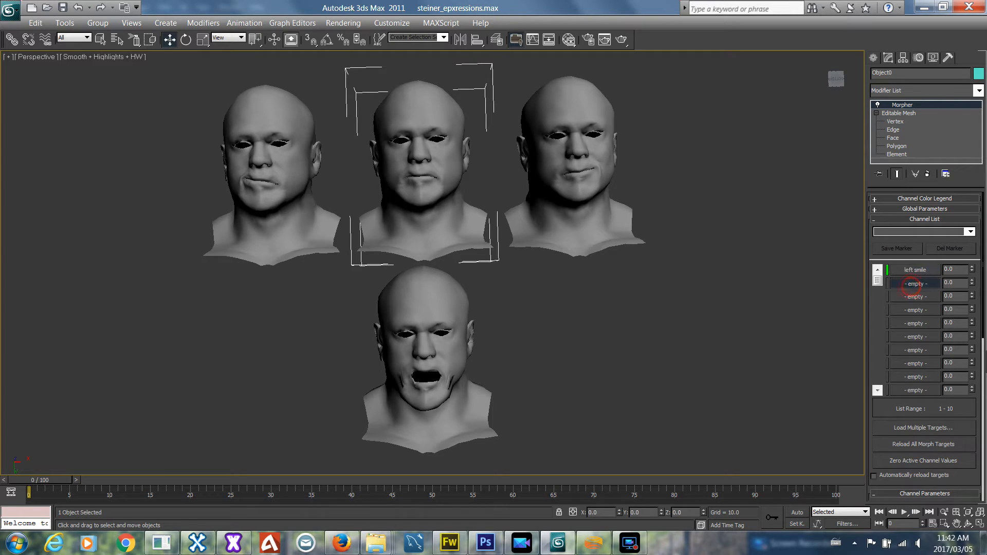
double_click(984, 336)
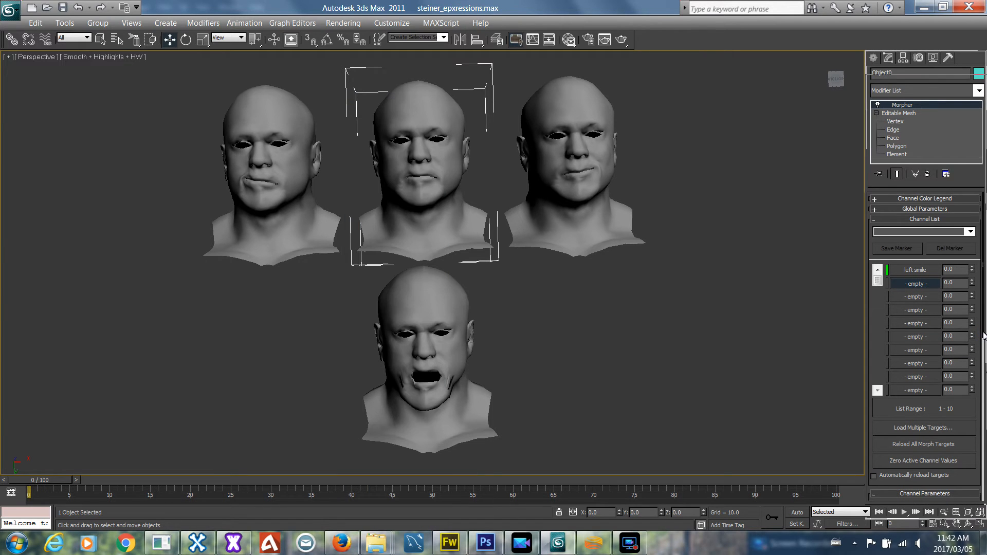
drag(982, 332, 983, 382)
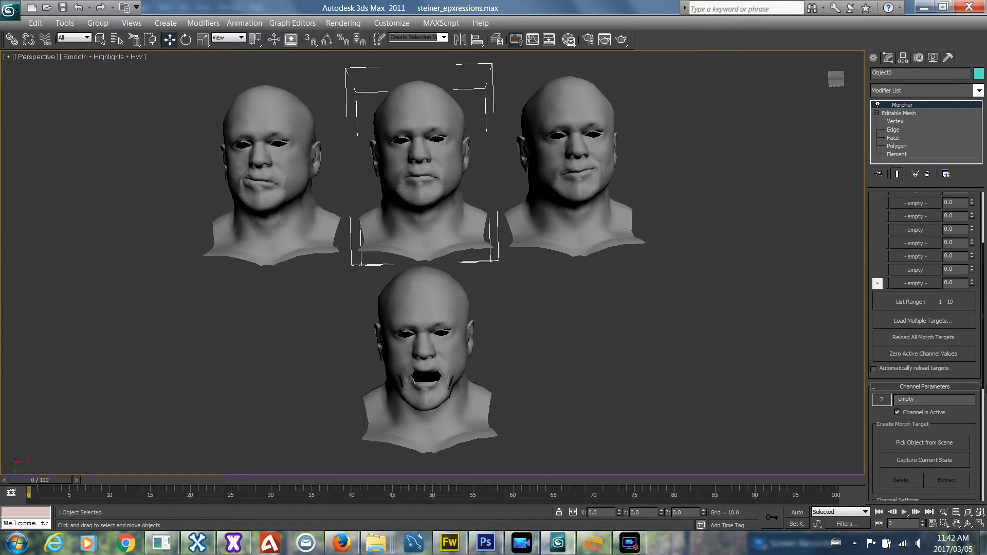
click(916, 446)
click(556, 147)
Assign the mouth open head as the morph target of the neutral head's third Morpher channel.
scroll(984, 203, up, 3)
click(903, 271)
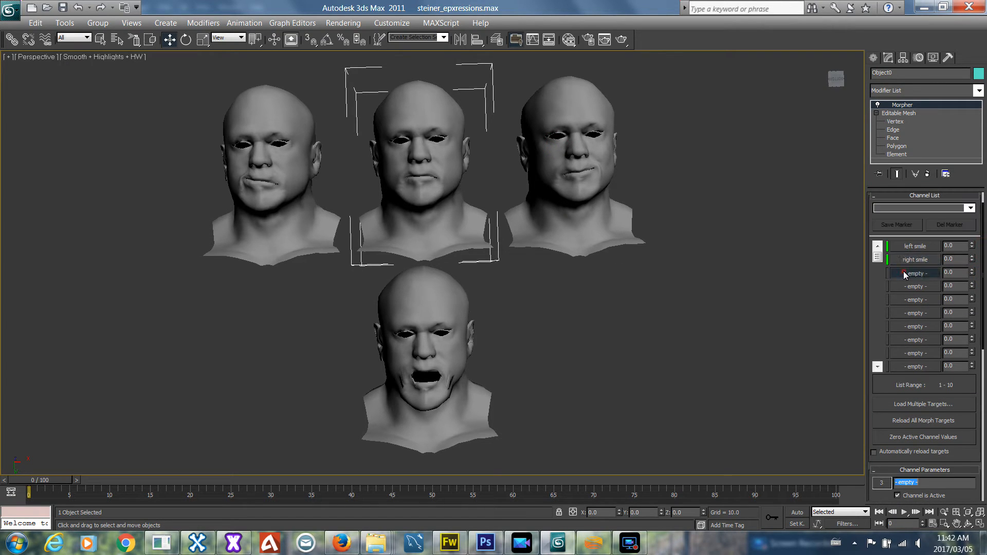
click(432, 330)
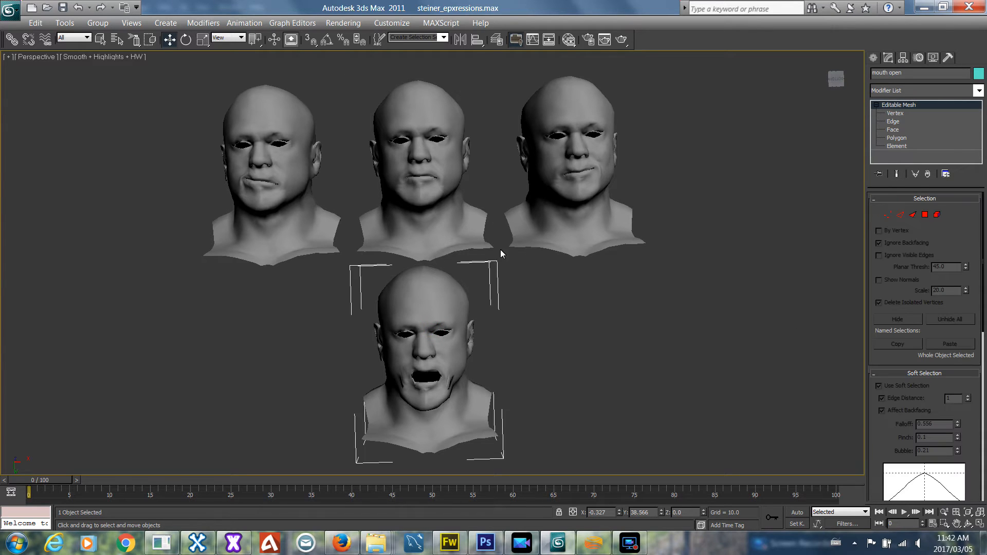
click(395, 110)
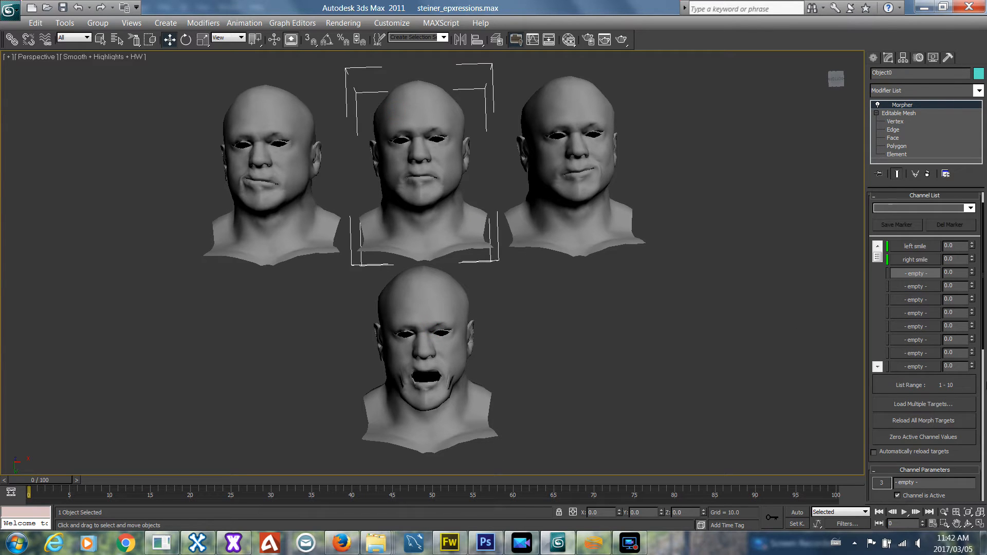
drag(983, 349, 982, 414)
click(920, 399)
click(422, 336)
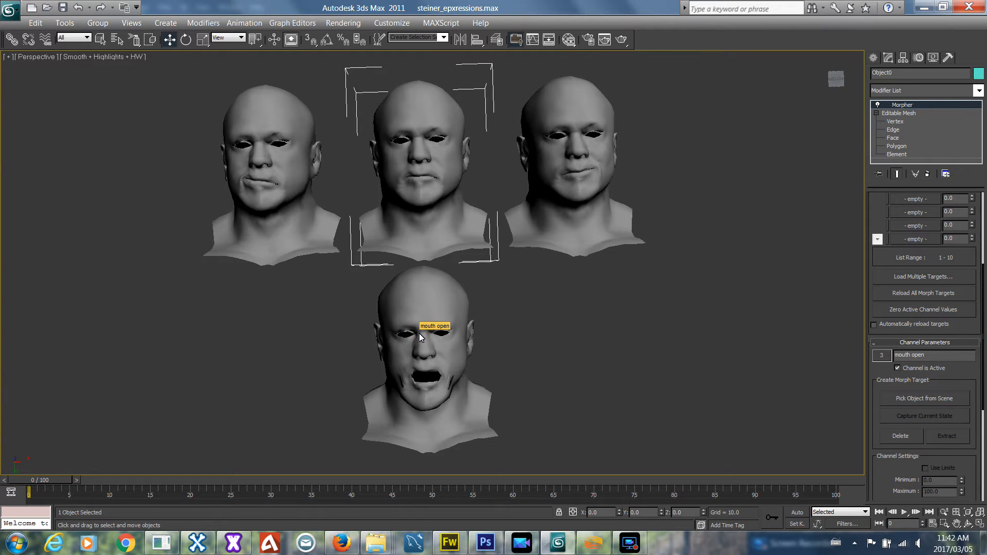
drag(983, 309, 982, 228)
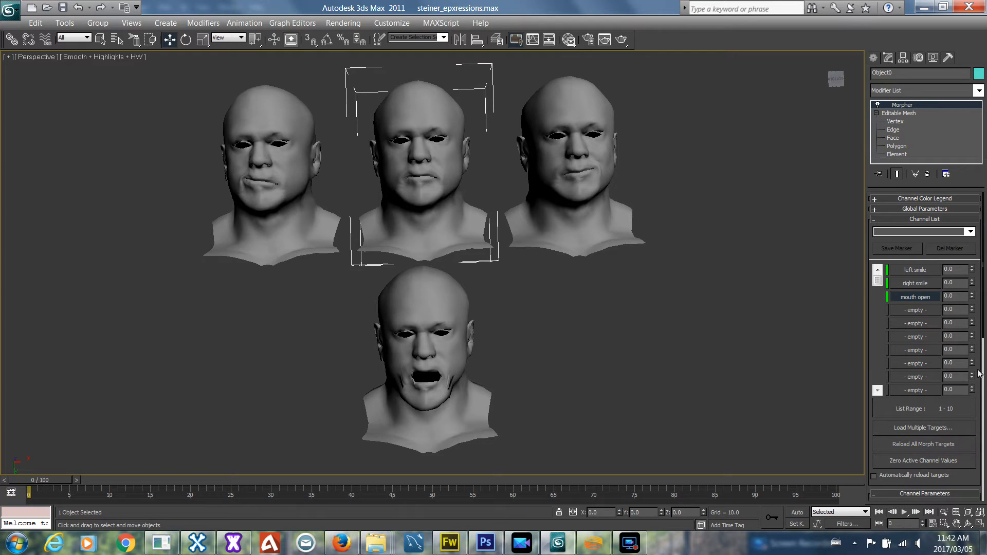
Test the smile and mouth open morphs at various strengths on the neutral head, reset all channels to 0, and view the heads from the front.
drag(972, 270, 974, 215)
drag(972, 283, 985, 334)
drag(973, 298, 974, 262)
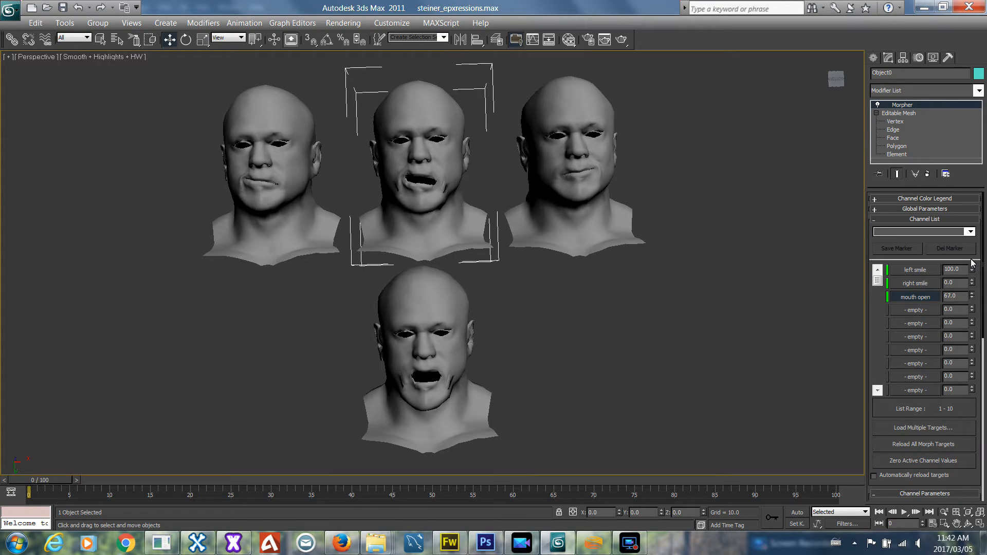
drag(973, 262, 973, 353)
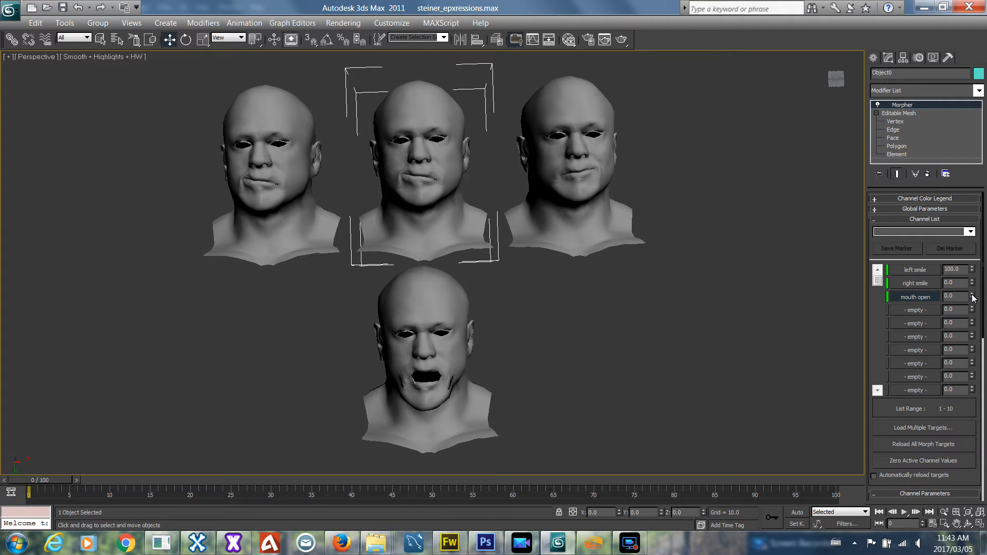
drag(972, 297, 973, 274)
right_click(973, 274)
drag(972, 298, 973, 280)
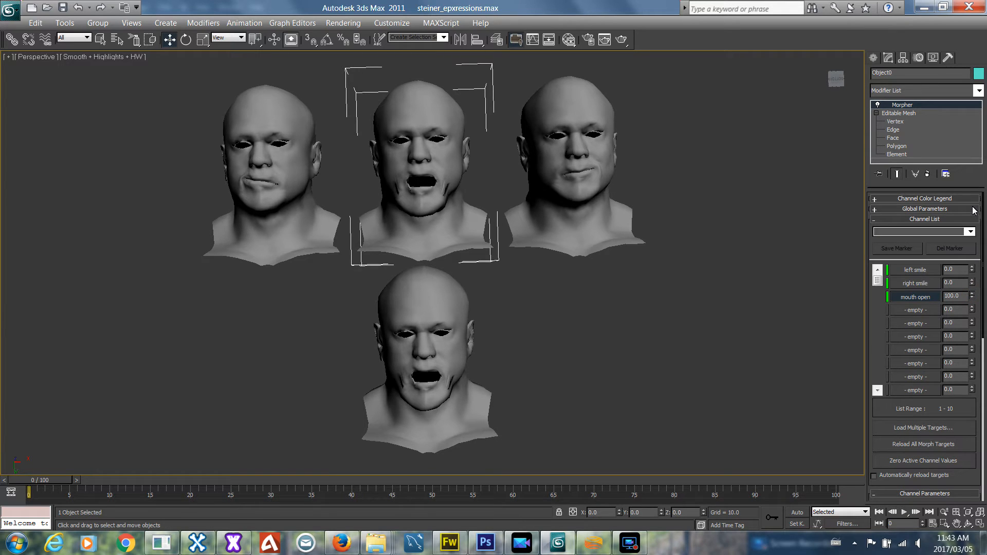
drag(973, 210, 972, 319)
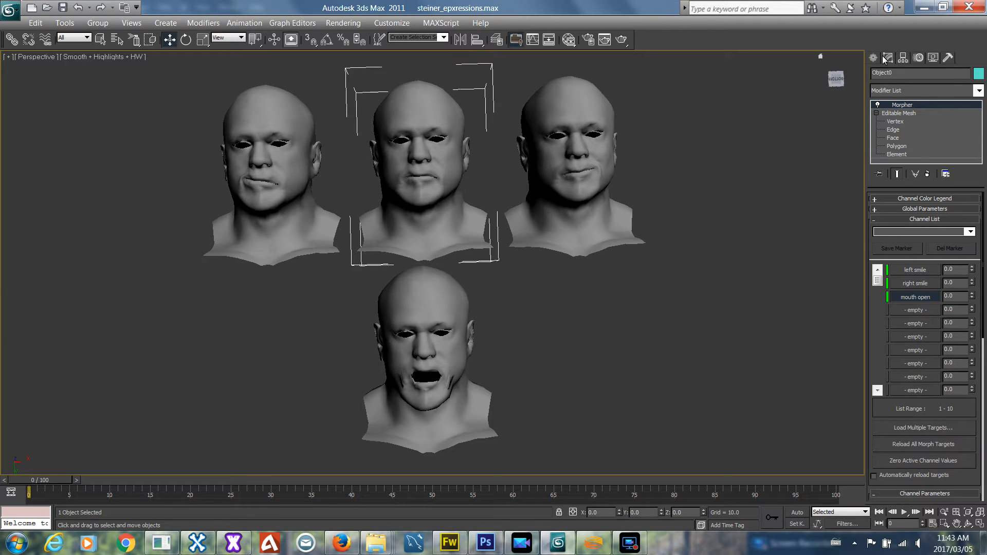
click(836, 80)
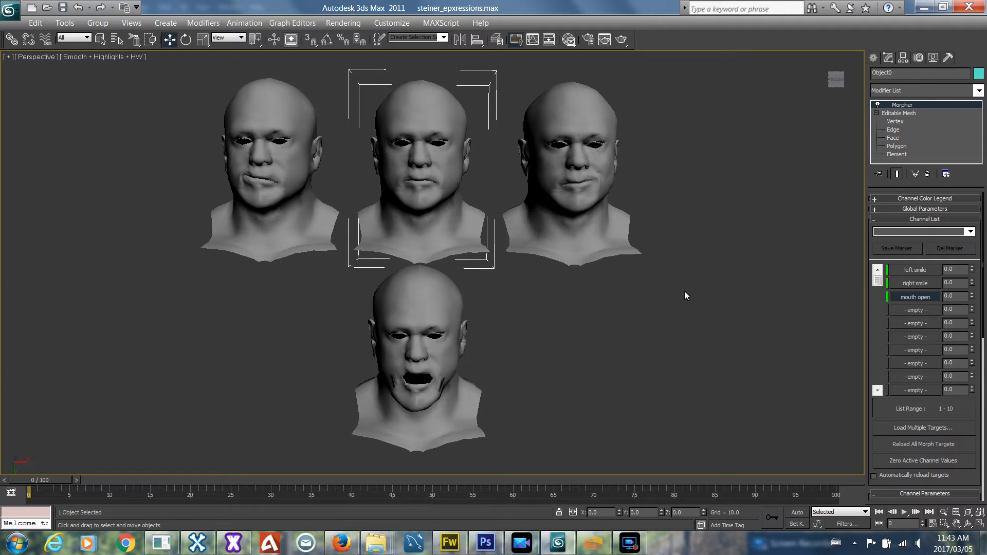
Switch to X-Rey and examine the numbered animation meshes in the Yobj file list.
click(197, 542)
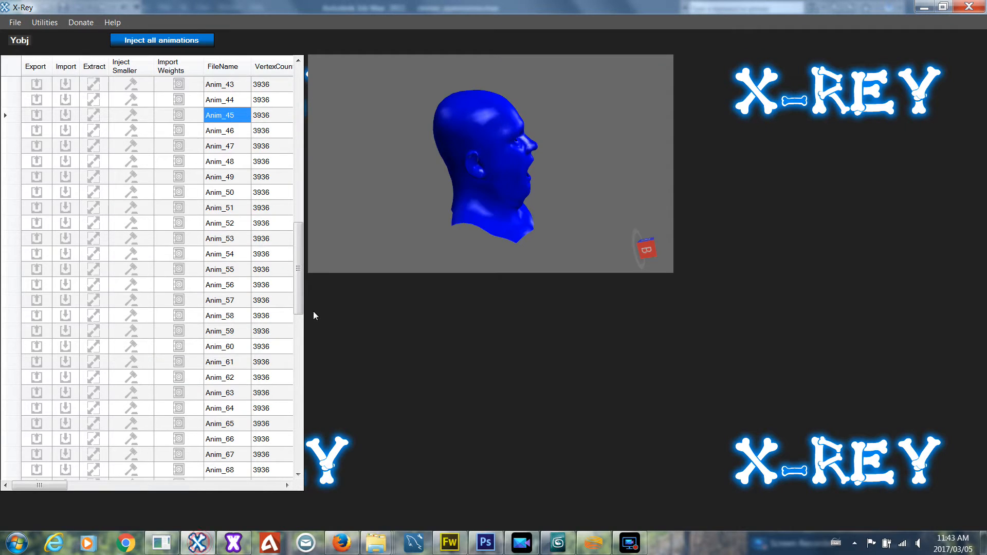
drag(301, 293, 308, 111)
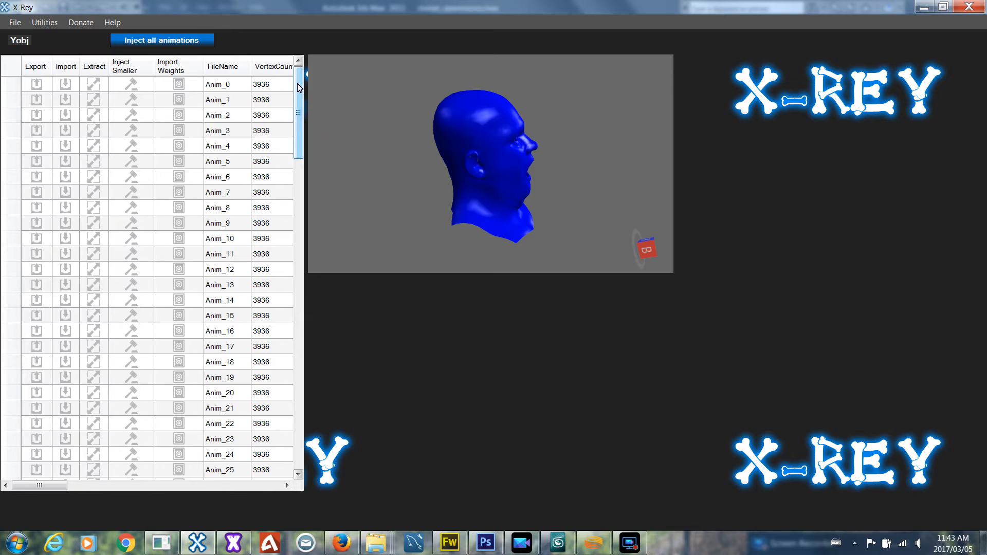
drag(299, 88, 303, 189)
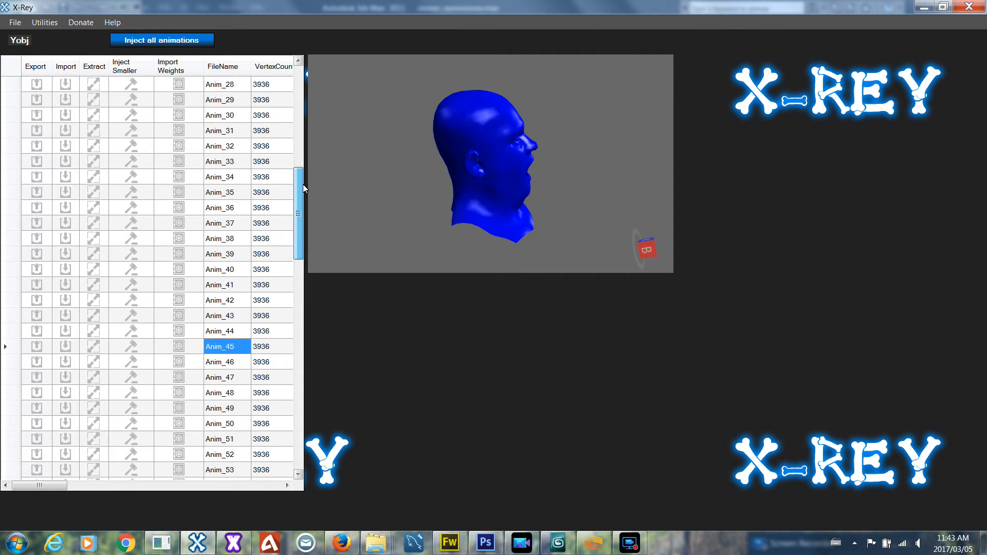
drag(303, 184, 302, 192)
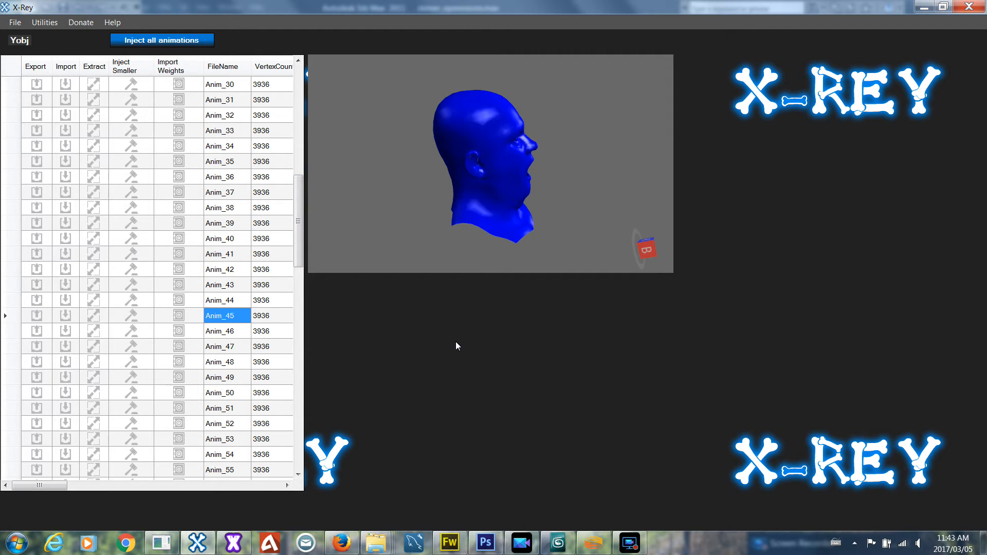
Switch to Firefox and examine the MAXScript page's address and its Export Obj Sequence script download.
click(342, 542)
click(216, 32)
click(216, 33)
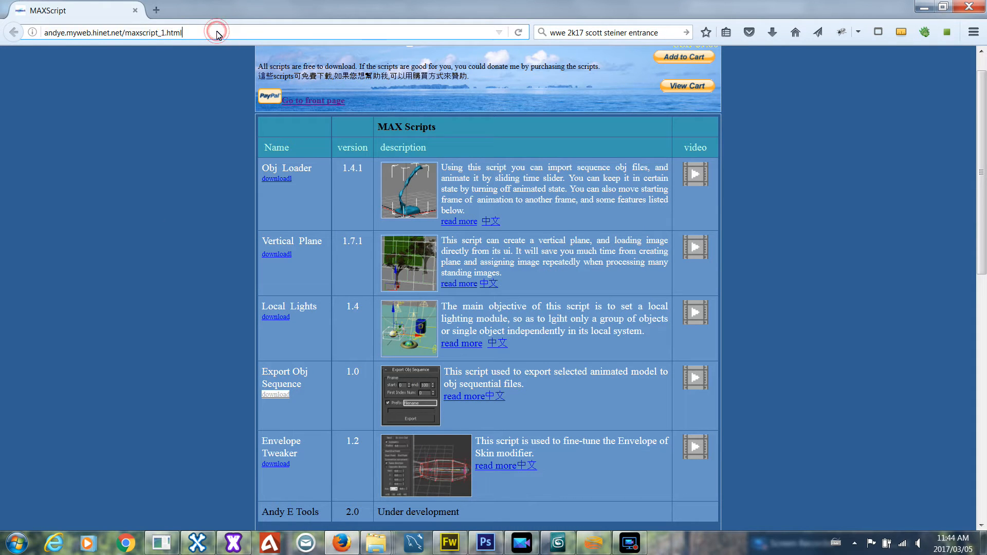
click(304, 409)
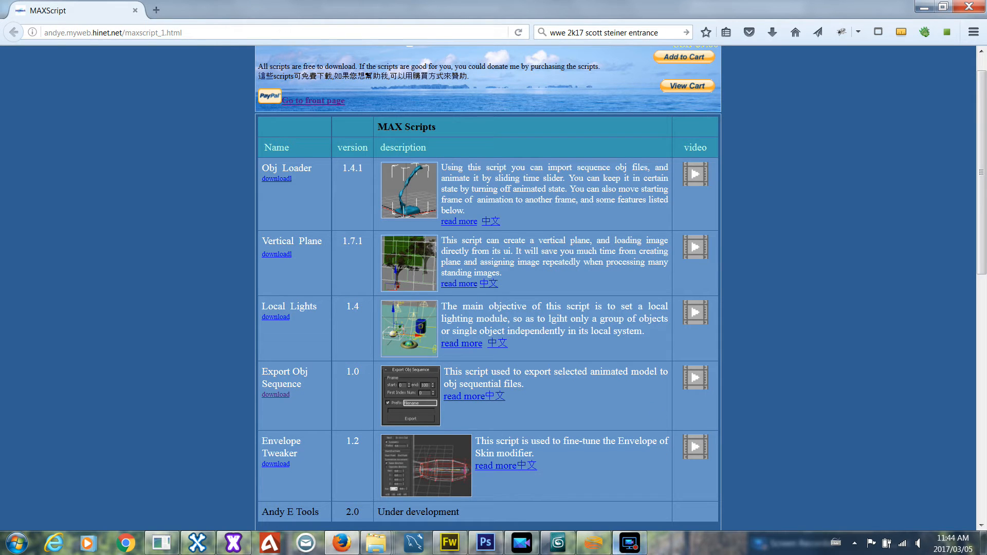
Return to 3ds Max and toggle Auto Key off and back on at frame 45.
click(557, 543)
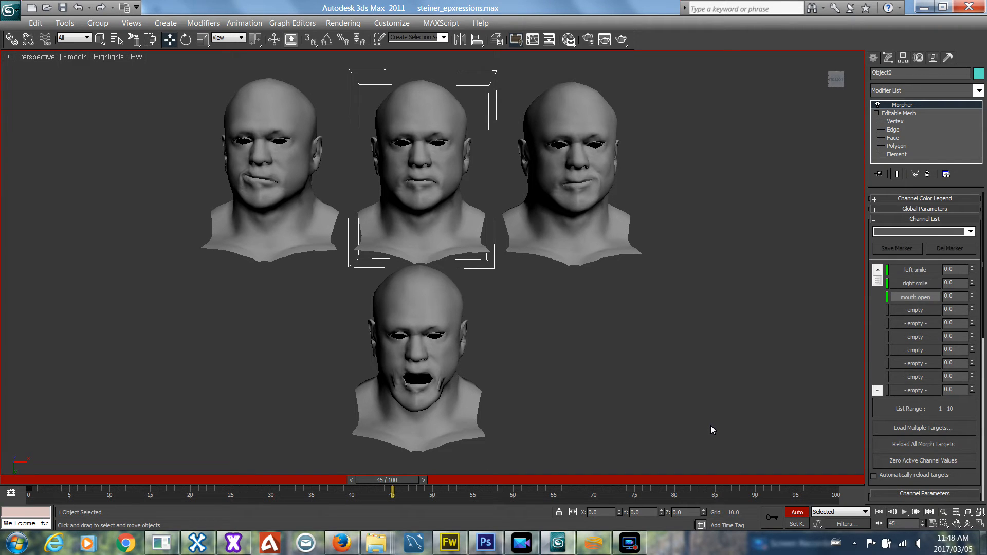
click(795, 514)
click(795, 514)
Switch to X-Rey, preview the Anim_45 mesh, and examine its expression from the front.
click(197, 543)
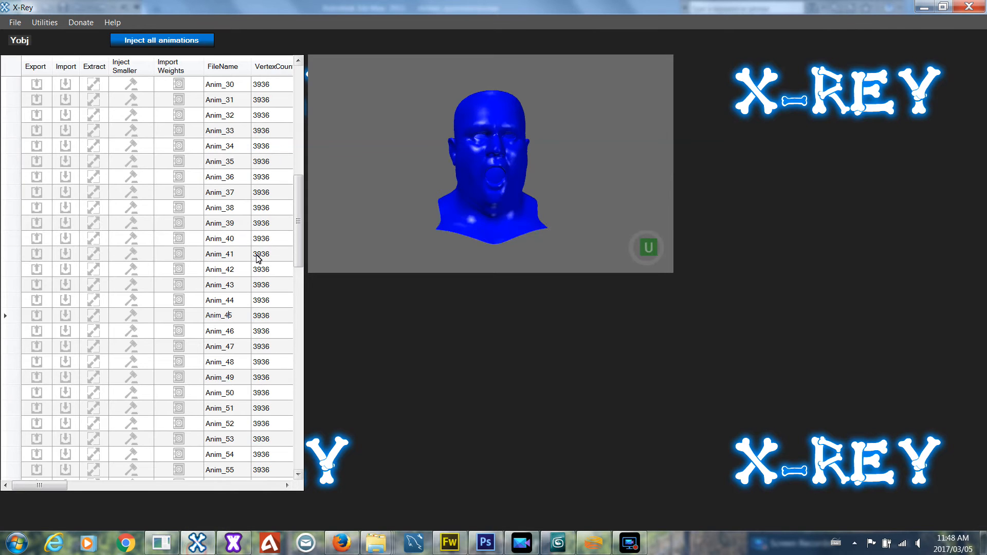
double_click(231, 315)
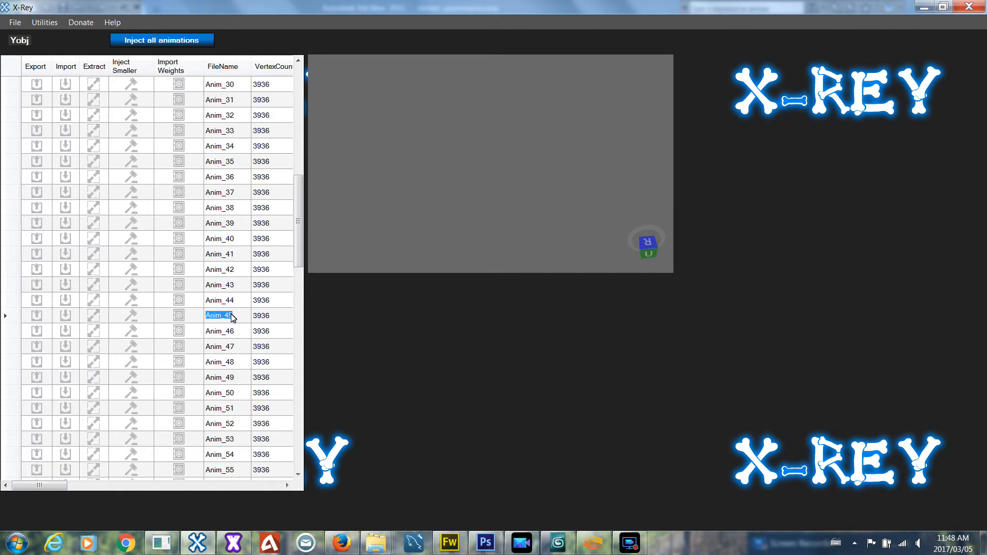
click(497, 133)
right_drag(496, 129, 491, 163)
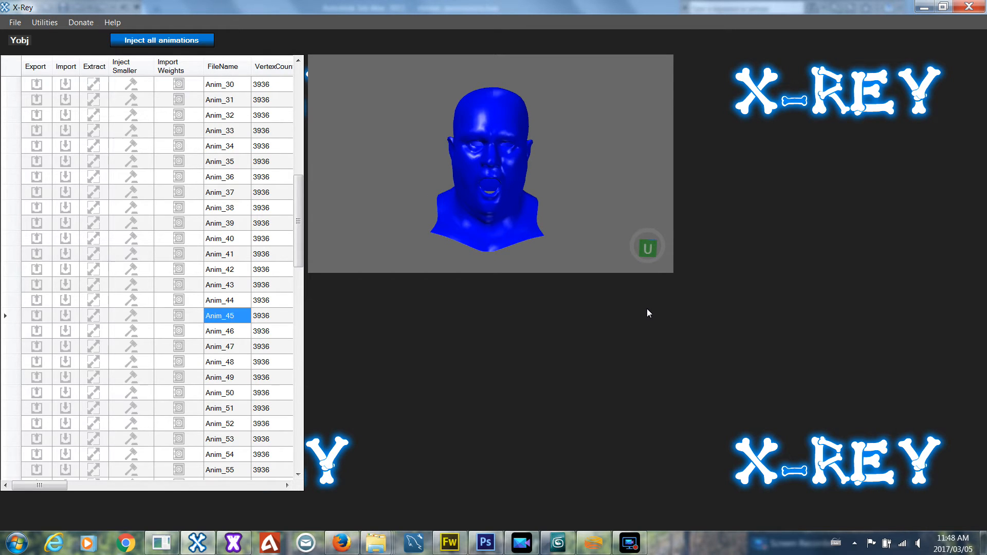
Switch to 3ds Max and key the mouth open channel at 100 on frame 45.
click(558, 543)
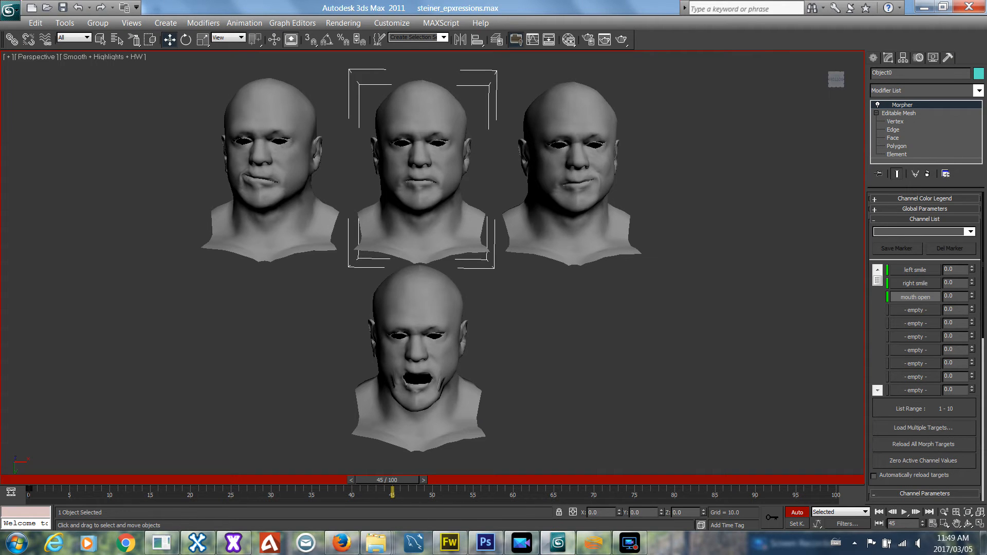
drag(973, 299, 974, 220)
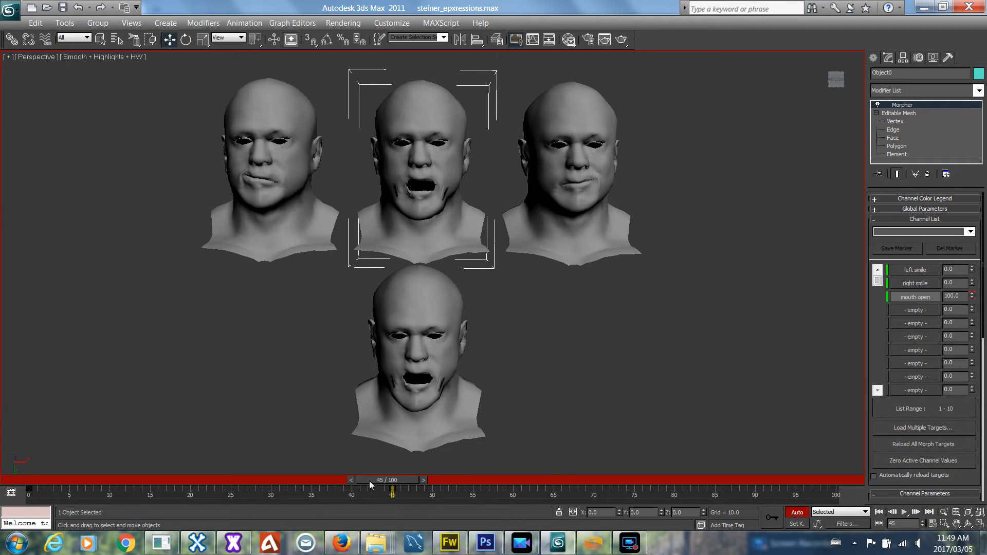
drag(384, 480, 392, 499)
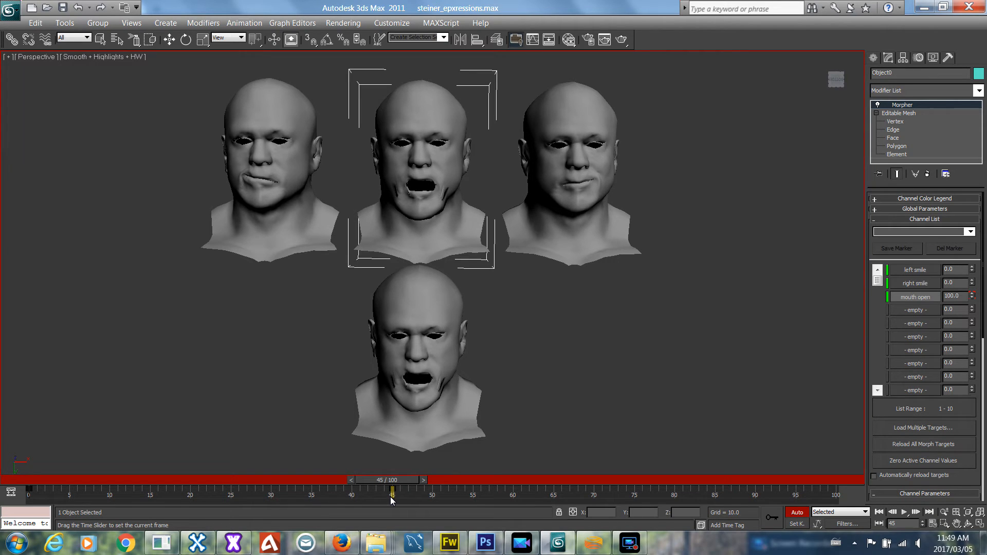
Go to frame 44 and key the mouth open channel at 0.
mouse_move(390, 497)
mouse_down()
mouse_move(4, 512)
mouse_move(396, 498)
mouse_move(385, 499)
mouse_up()
mouse_move(376, 542)
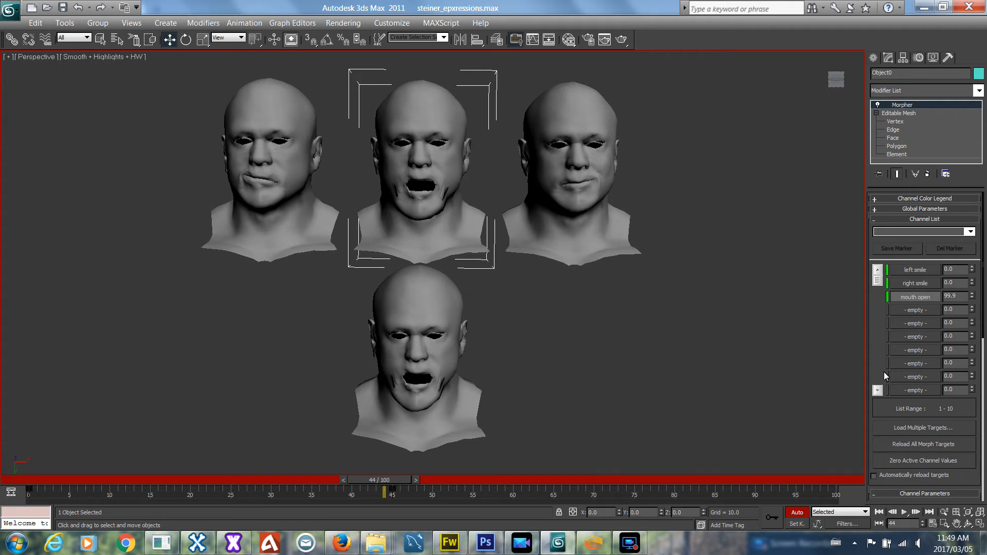
right_click(972, 297)
click(967, 405)
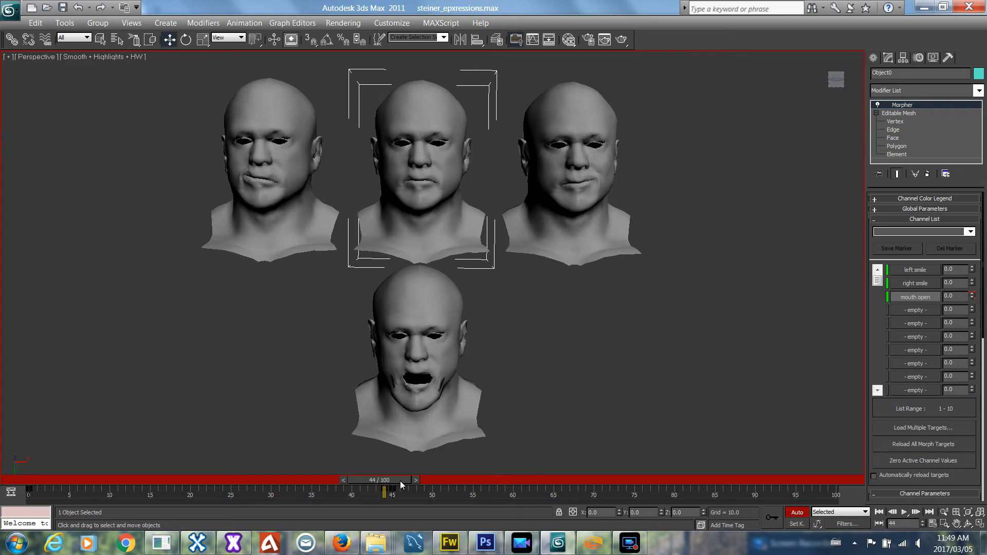
Go to frame 46 and key the mouth open channel at 0.
drag(391, 482, 401, 489)
key(w)
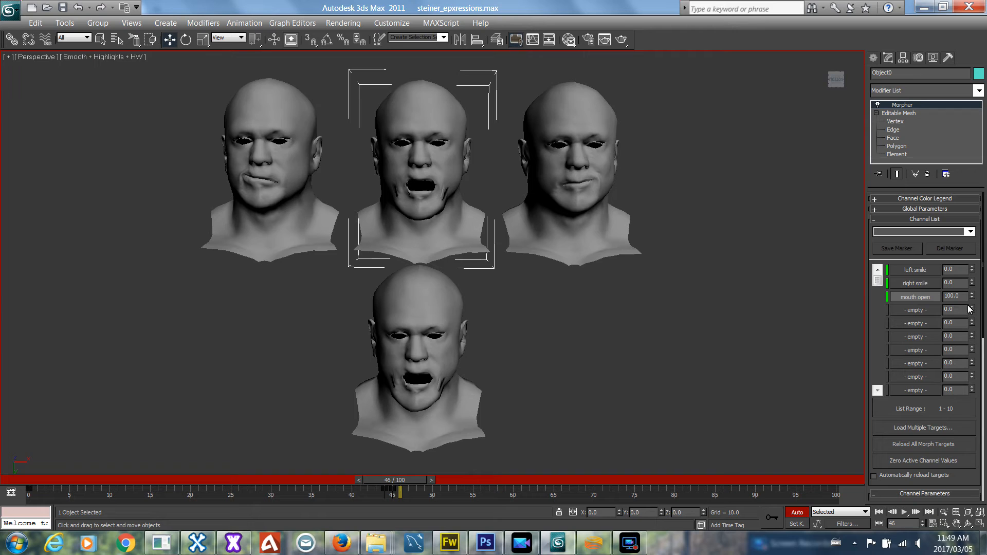
drag(971, 297, 966, 425)
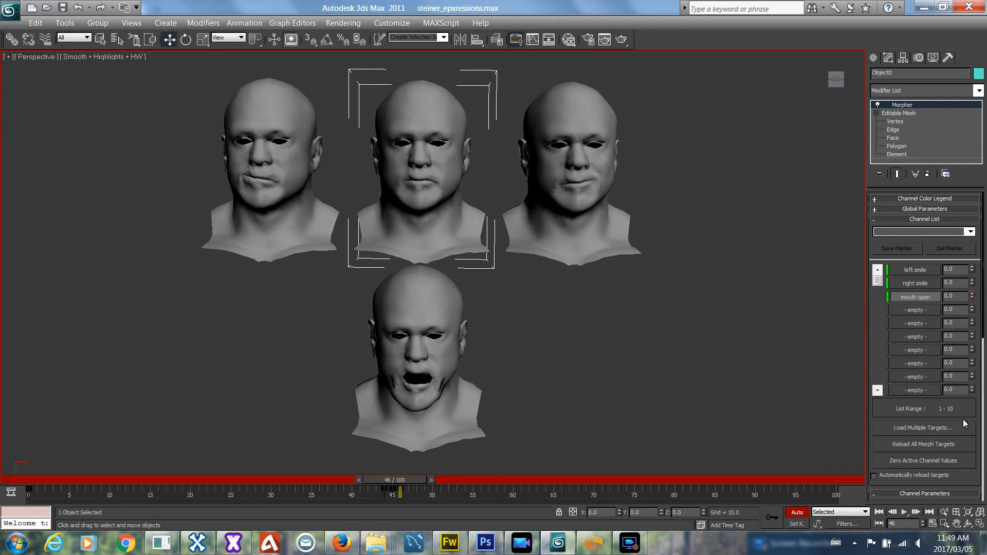
Scrub through the timeline to check the mouth open animation around frame 45.
drag(403, 480, 31, 480)
drag(145, 527, 420, 510)
key(w)
Switch to X-Rey and preview the meshes Anim_46 through Anim_50 to examine their expressions.
click(197, 543)
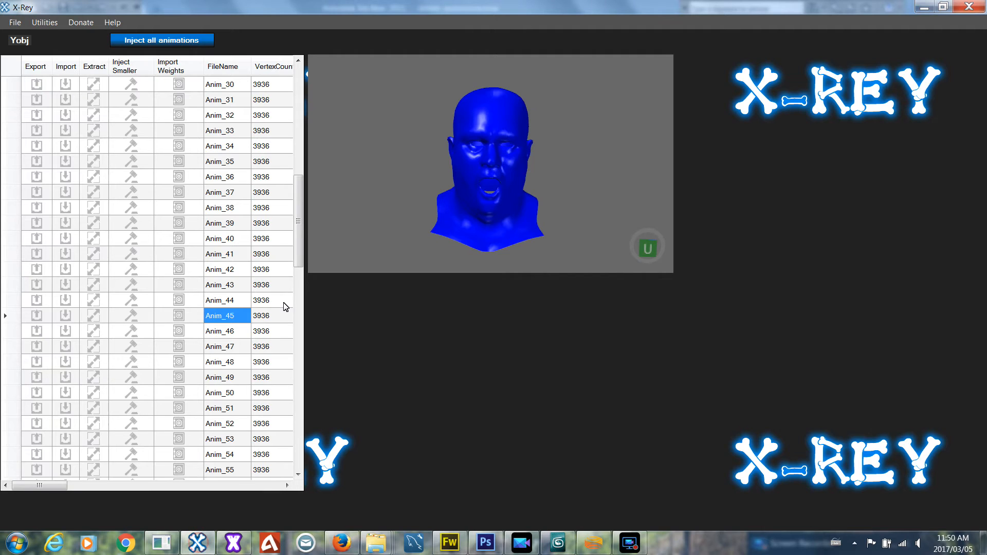
click(217, 334)
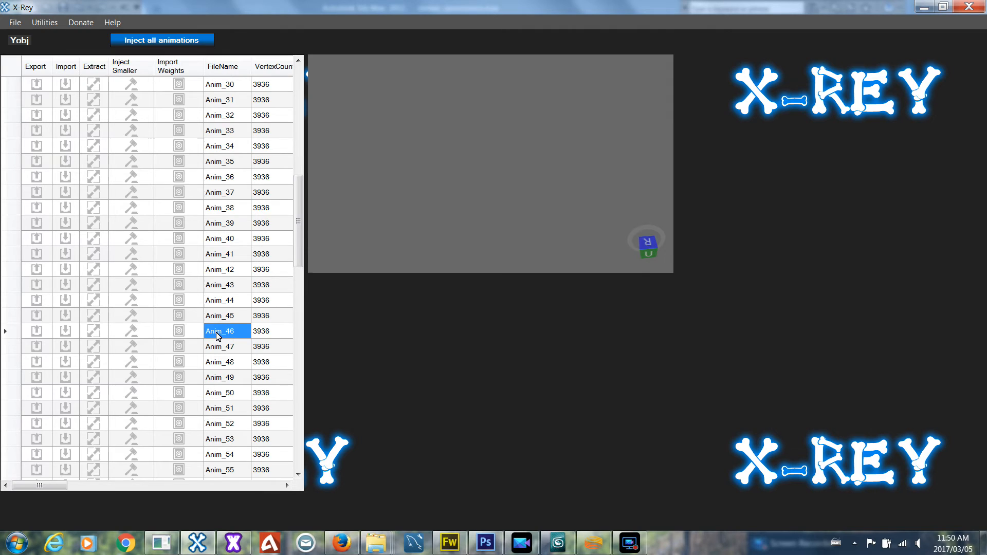
click(226, 346)
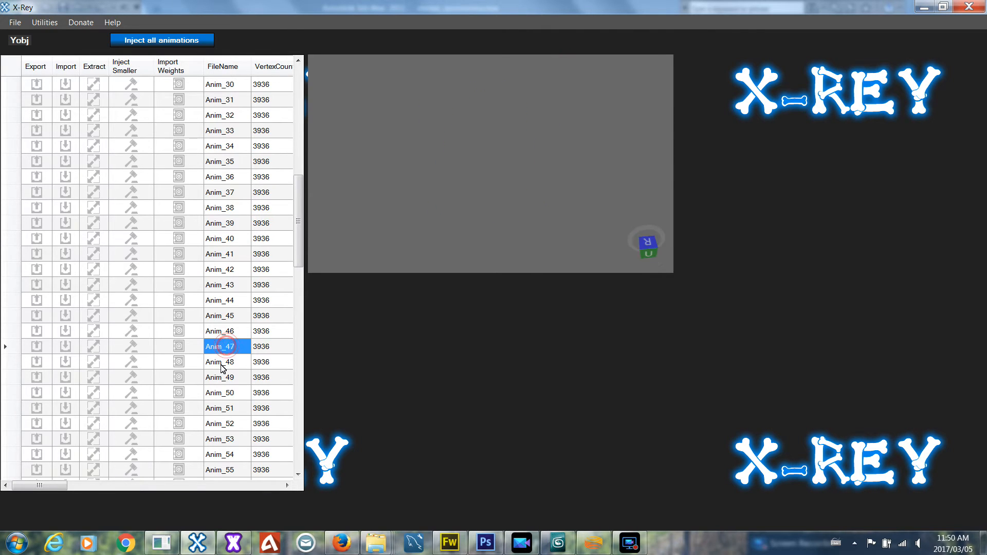
click(222, 362)
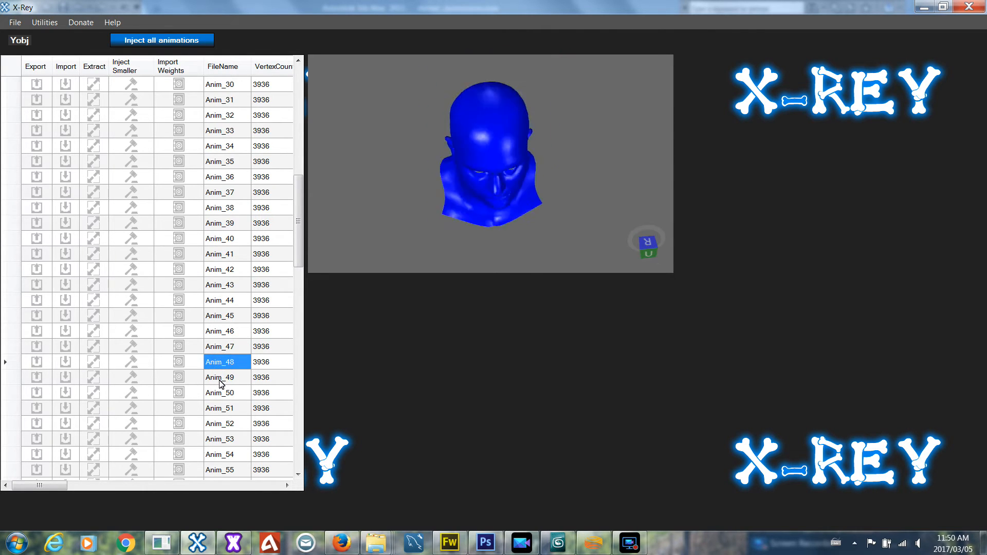
click(220, 383)
click(220, 395)
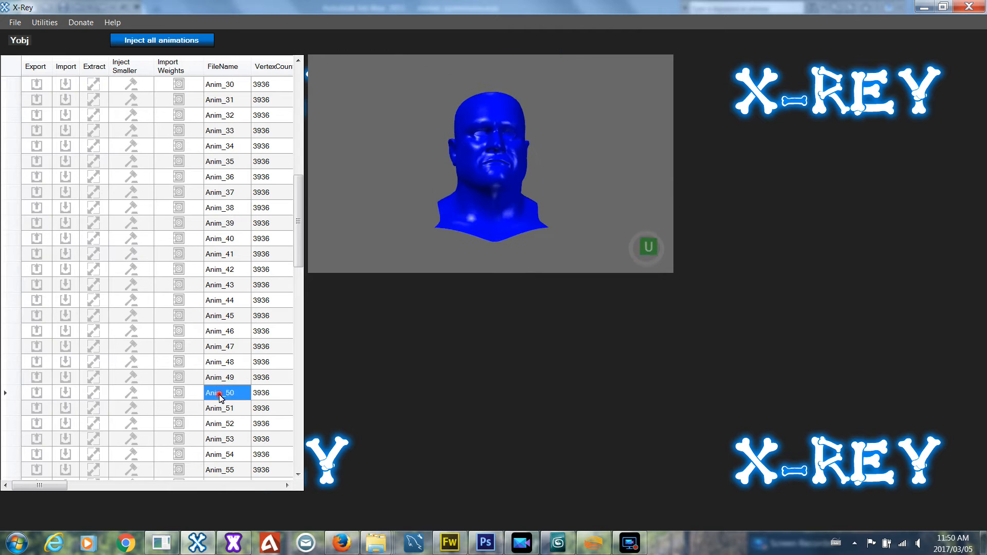
Preview the meshes Anim_51 through Anim_54 and examine the expression of Anim_53 from several angles.
click(219, 407)
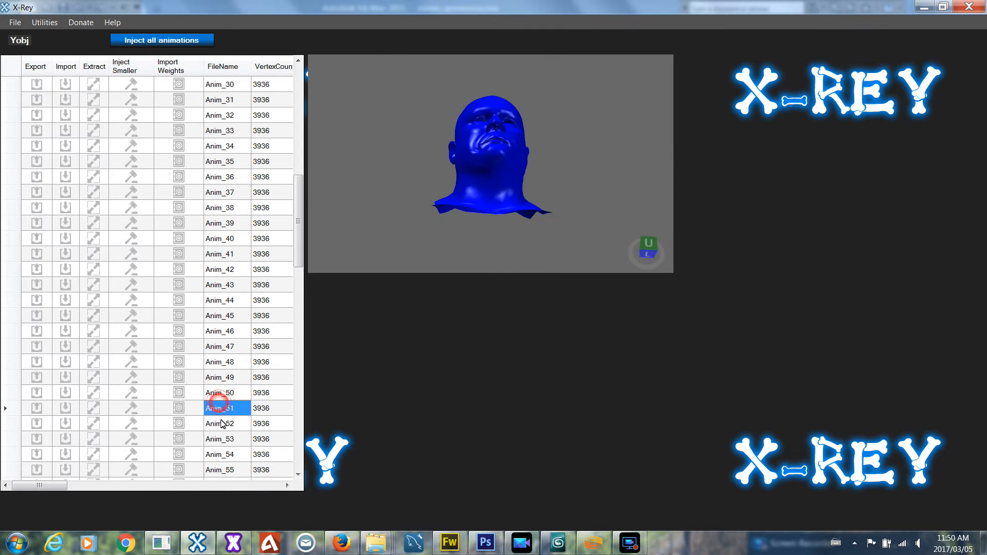
click(221, 424)
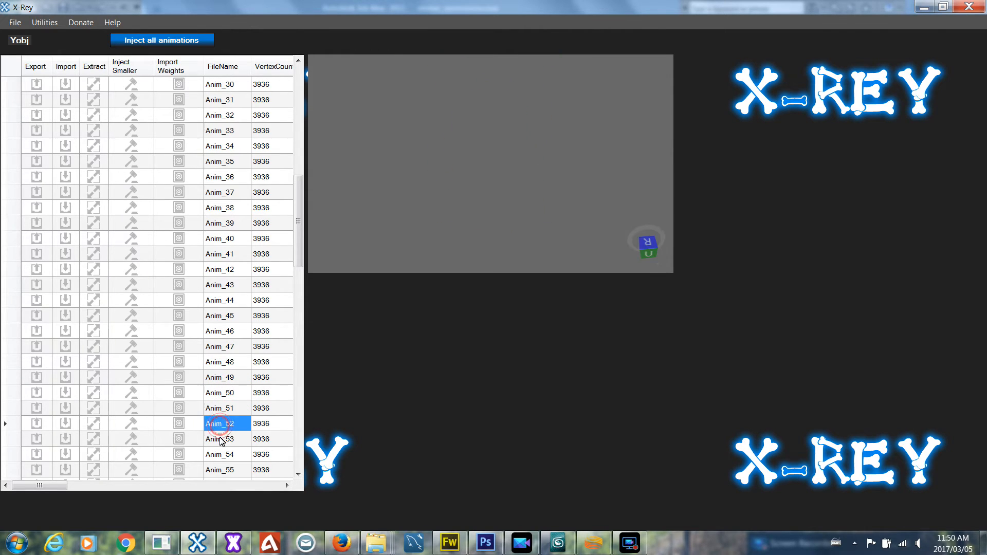
click(220, 440)
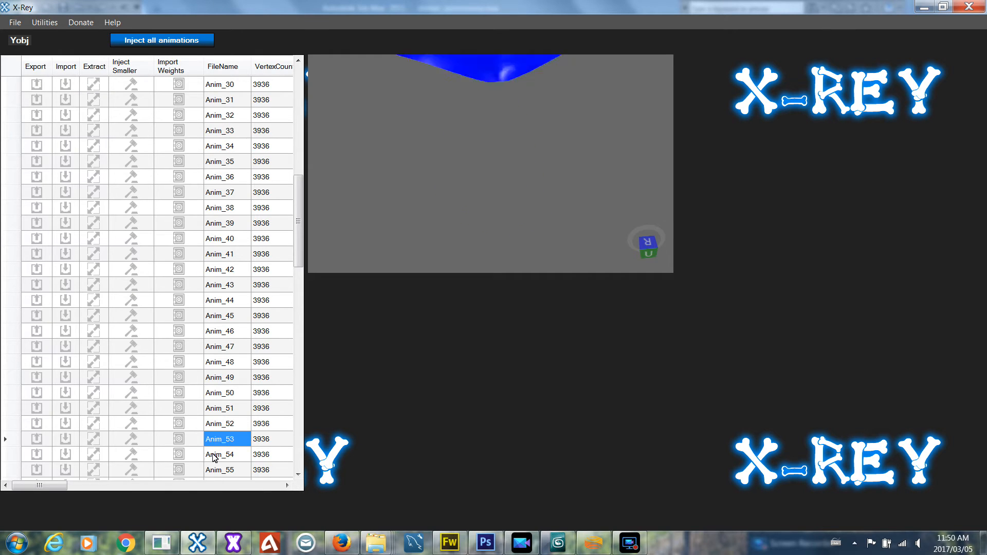
click(215, 457)
click(214, 442)
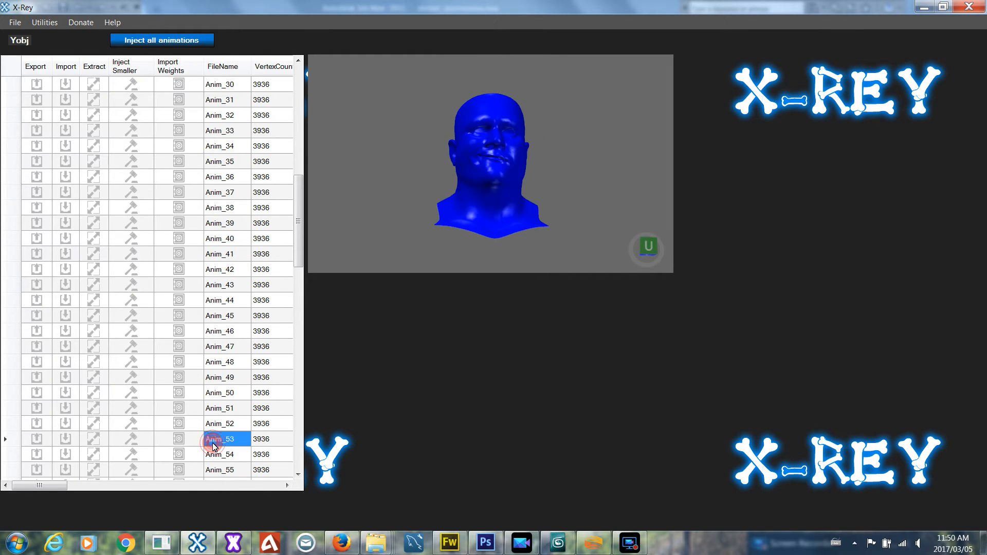
drag(427, 195, 430, 223)
right_drag(430, 220, 428, 227)
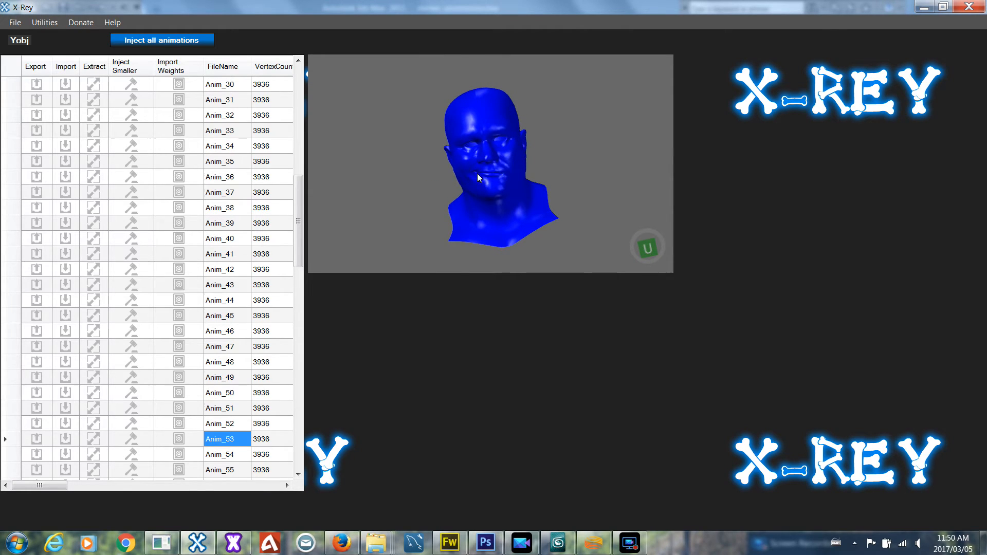
mouse_move(478, 162)
right_down()
mouse_move(486, 171)
mouse_move(470, 156)
right_up()
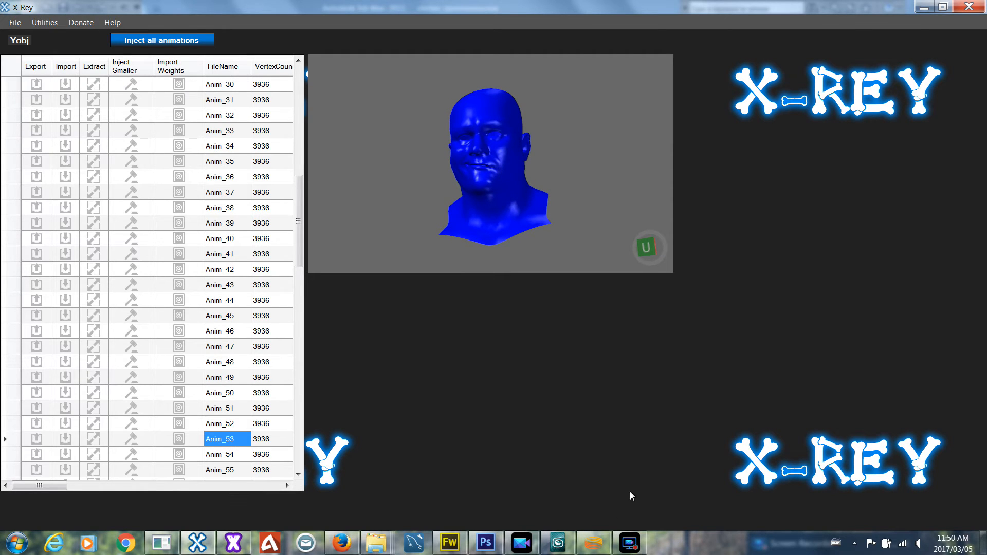
Switch to 3ds Max, go to frame 53 and key the right smile channel at 100.
click(558, 543)
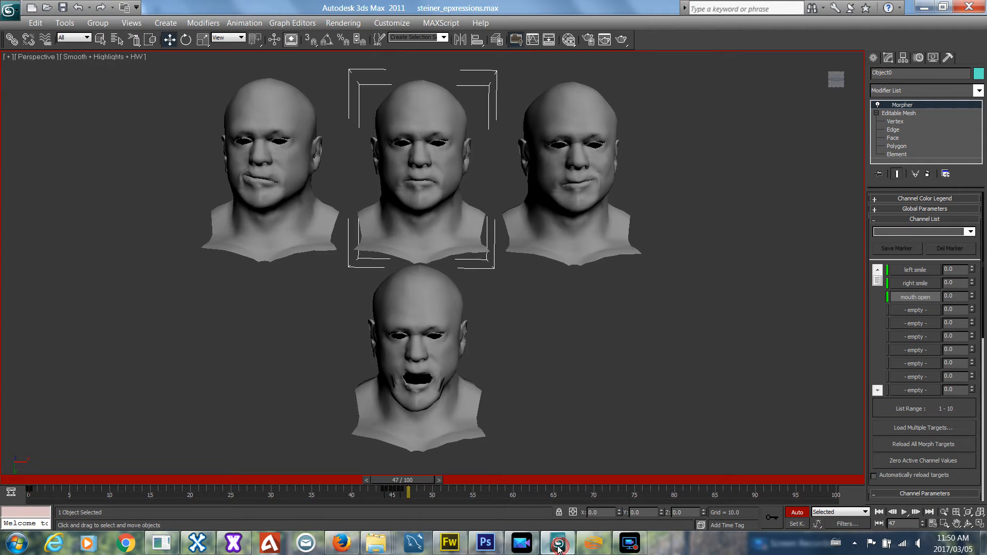
click(200, 544)
click(201, 545)
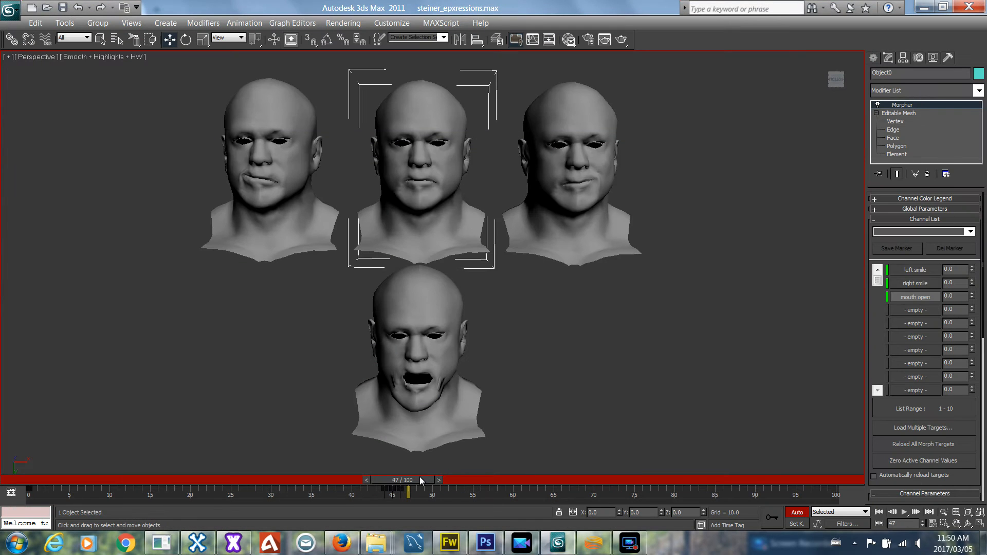
drag(413, 479, 464, 484)
key(w)
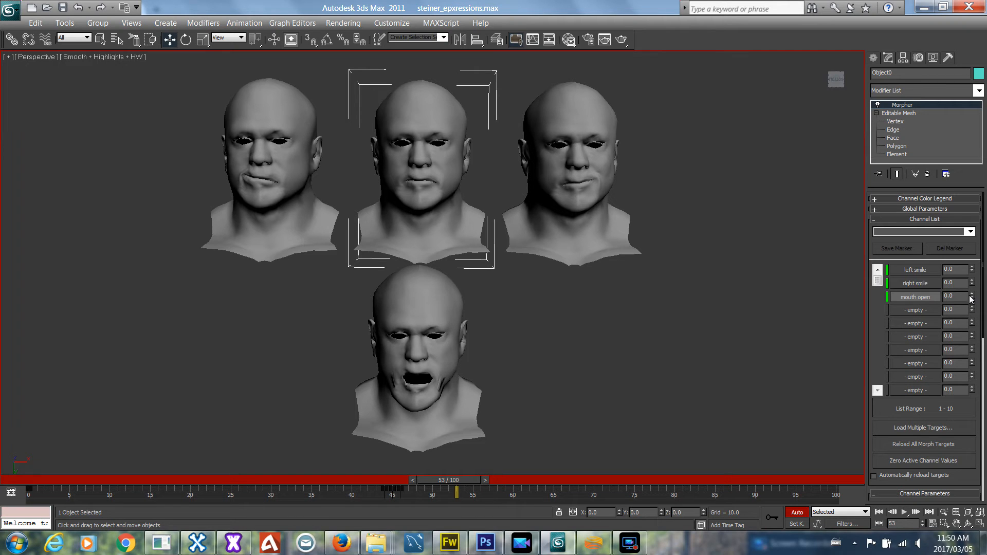
drag(972, 282, 967, 176)
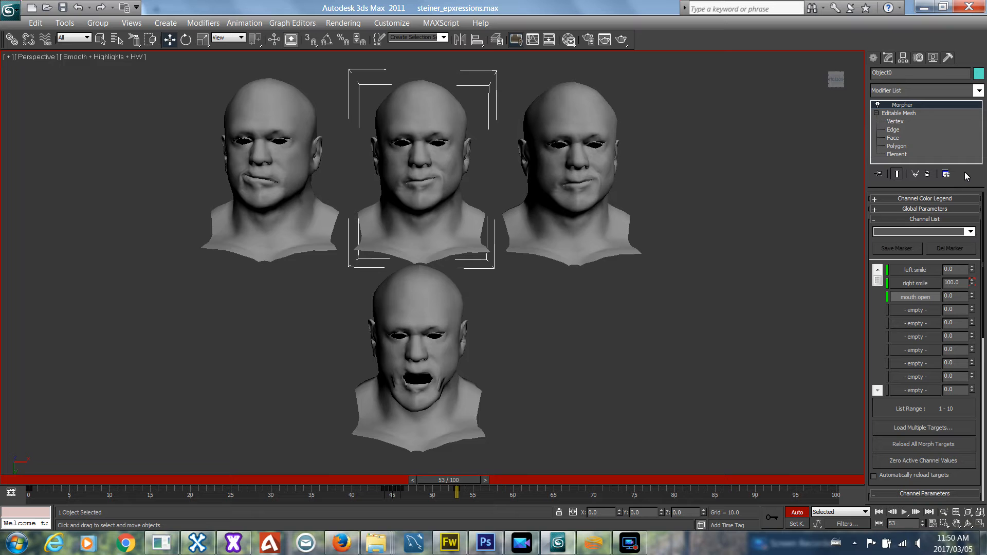
Key the right smile channel at 0 on frames 52 and 54.
drag(457, 479, 464, 482)
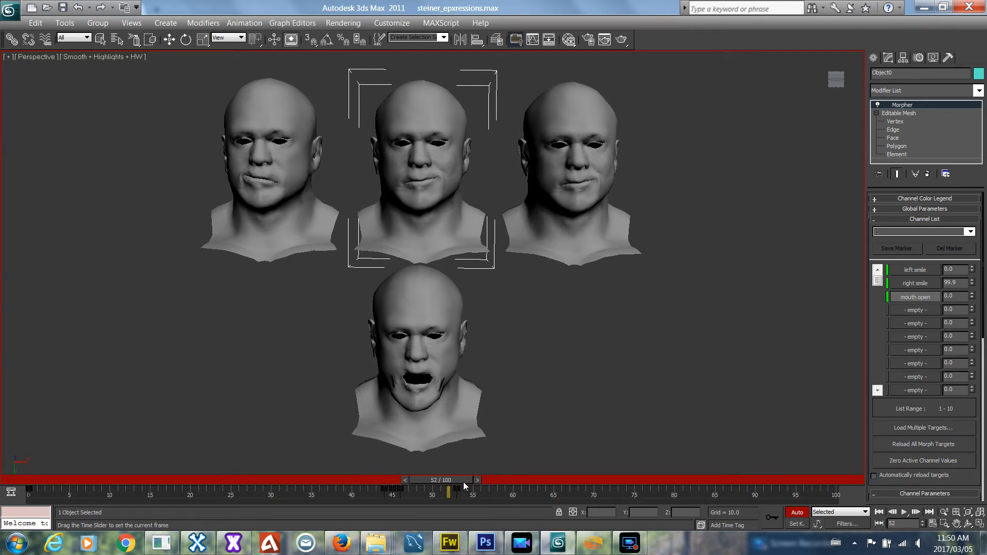
right_click(972, 283)
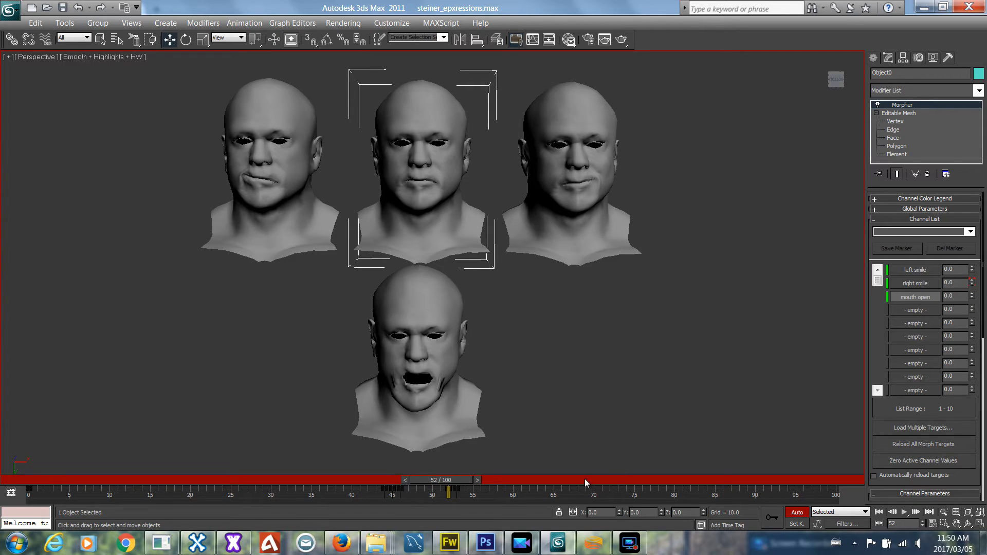
drag(460, 479, 483, 484)
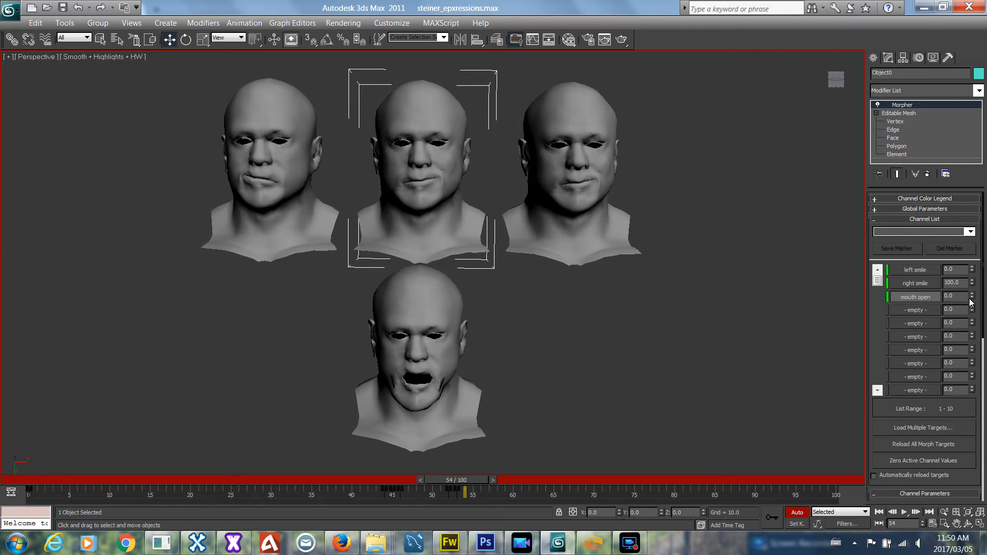
drag(972, 282, 984, 380)
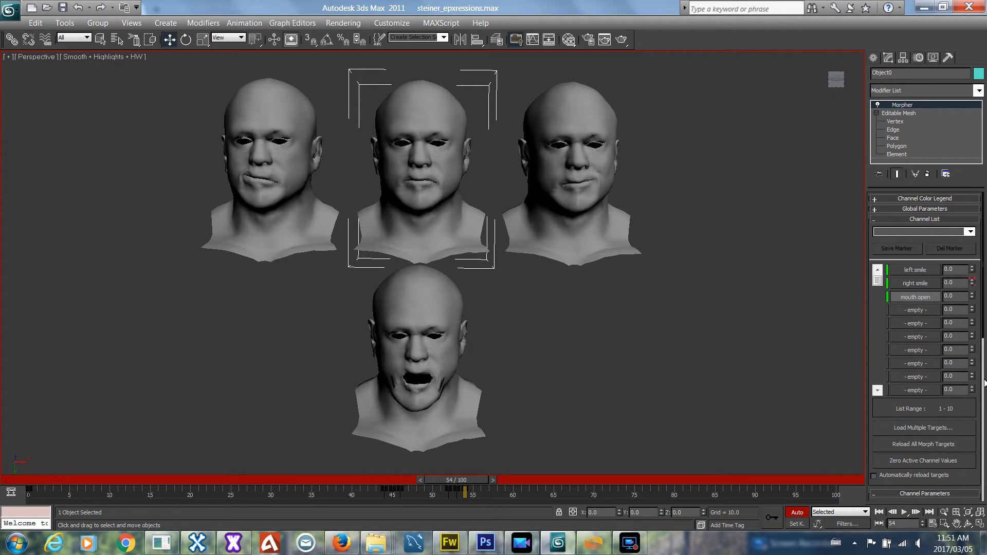
Switch to X-Rey and preview the meshes Anim_54, Anim_76 and Anim_77 to examine their expressions.
click(196, 546)
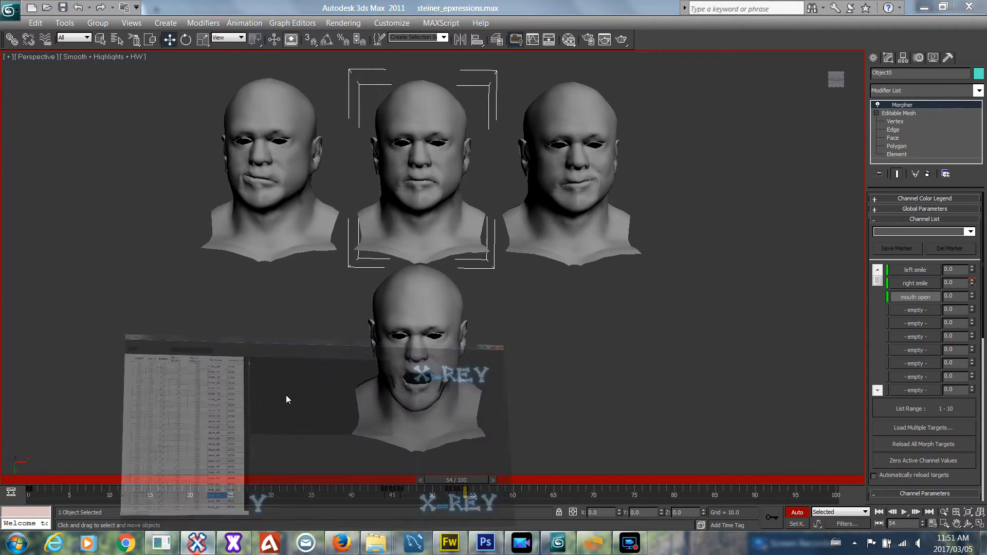
click(221, 455)
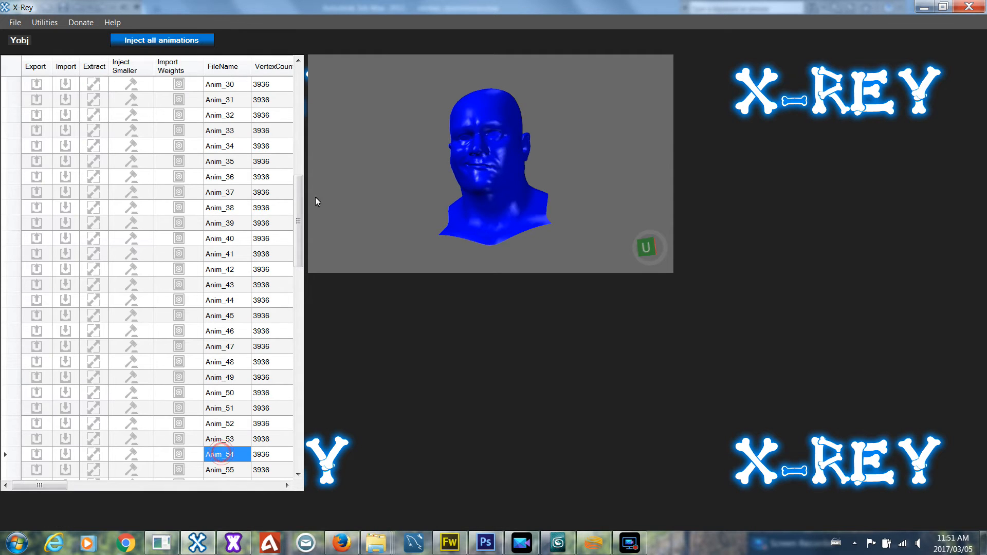
click(227, 333)
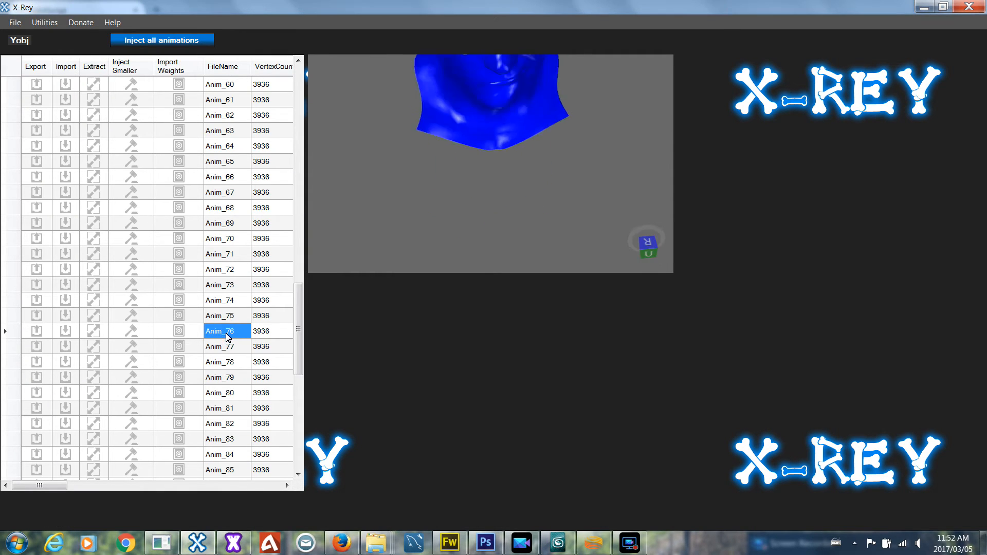
click(222, 347)
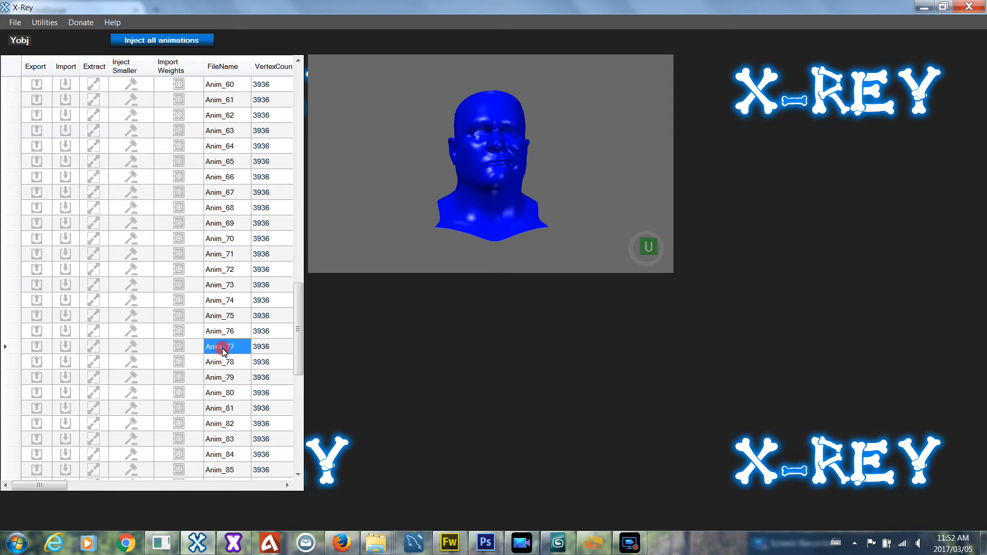
click(225, 334)
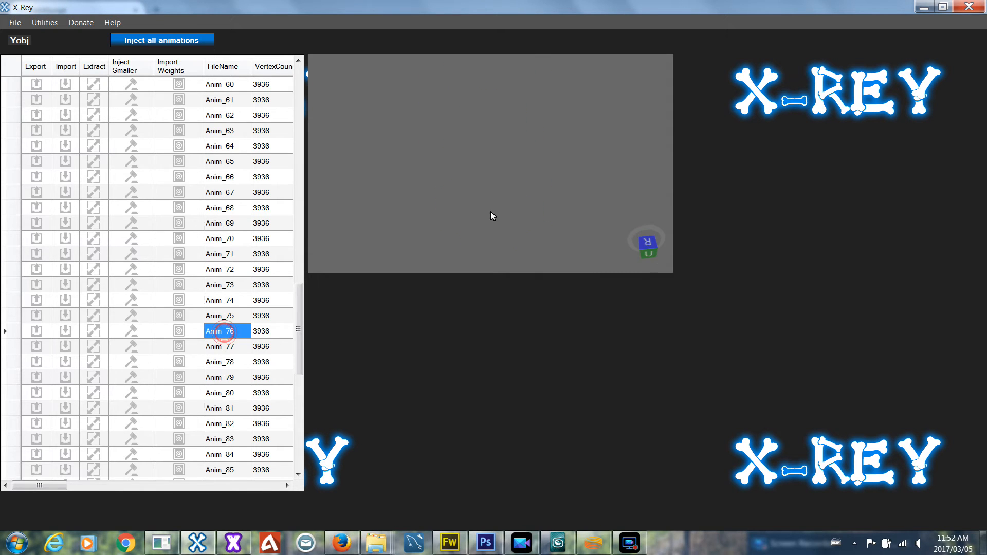
right_drag(504, 179, 507, 192)
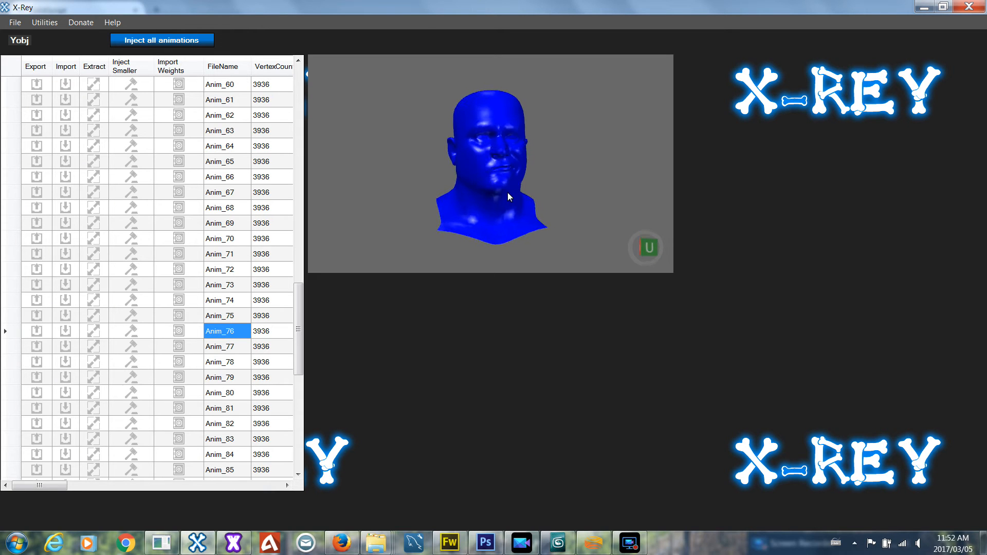
Switch to 3ds Max, go to frame 76 and key the left smile channel at 100.
click(554, 545)
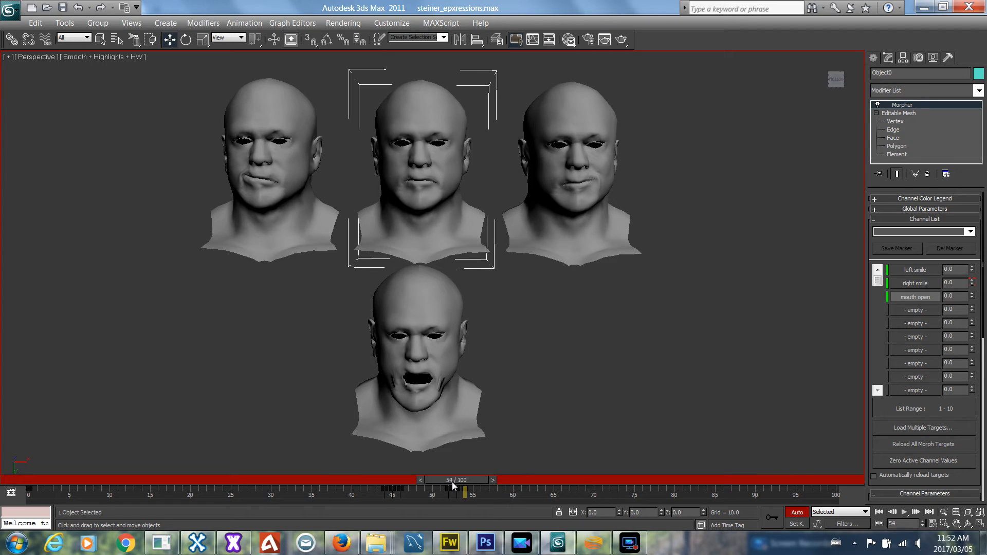
drag(452, 483, 632, 493)
key(w)
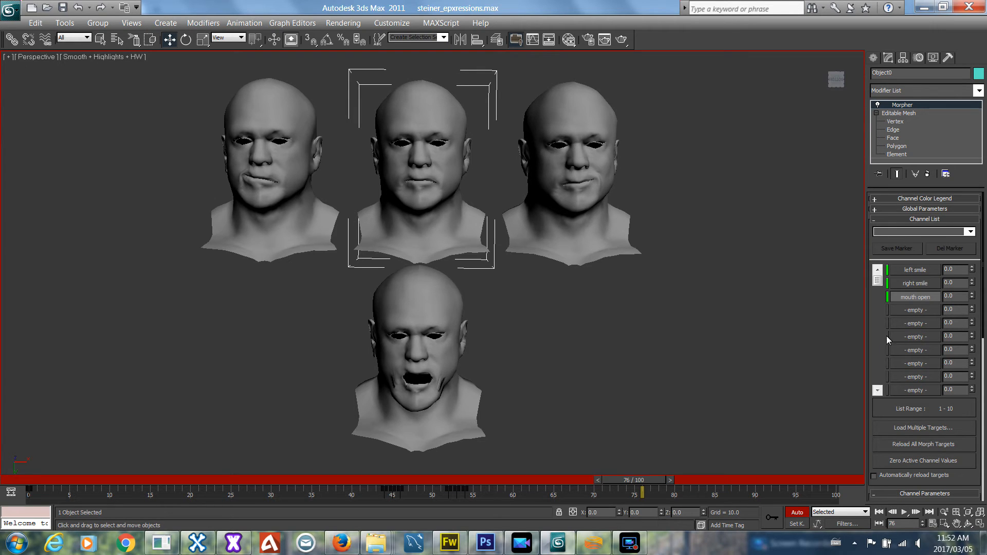
drag(972, 268, 972, 207)
Key the left smile channel at 0 on frames 75 and 77.
drag(641, 479, 633, 479)
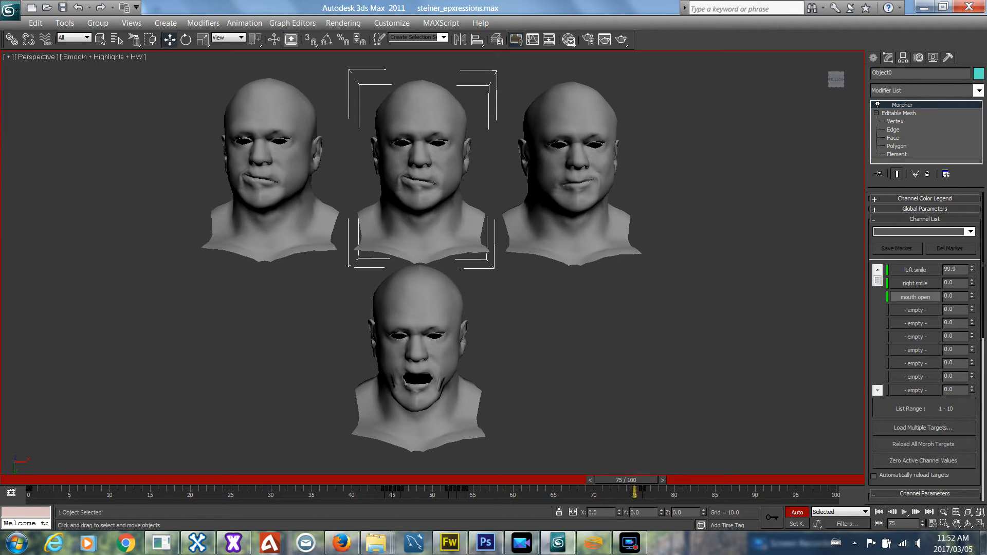
right_click(972, 268)
drag(643, 483, 658, 481)
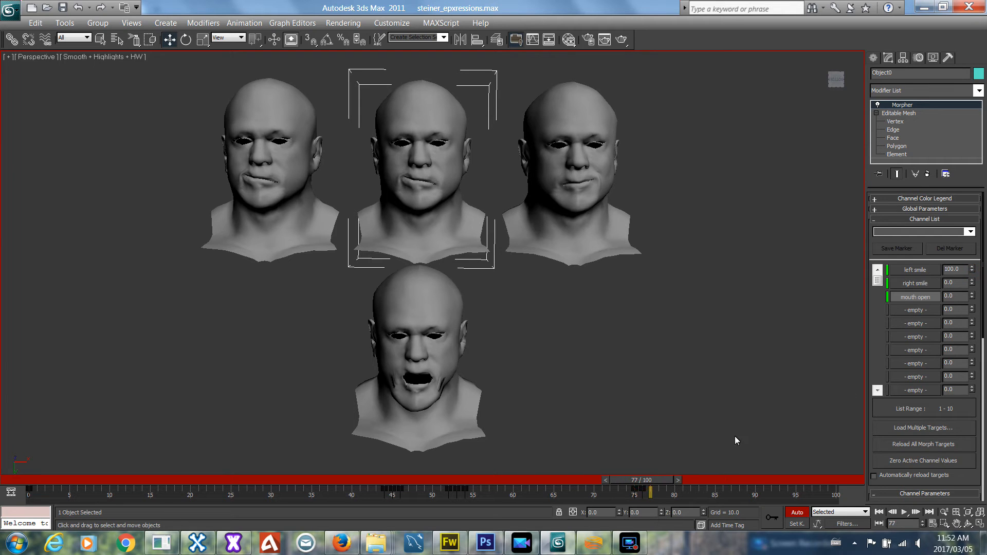
right_click(972, 270)
Try keying the mouth open channel at 100 on frame 77 and scrub the timeline back to frame 76.
drag(643, 483, 649, 483)
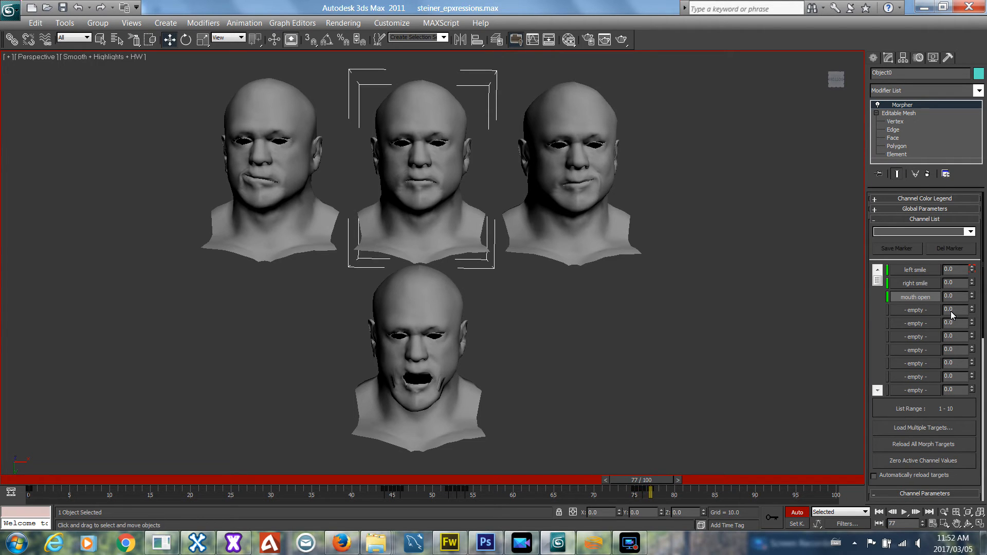
drag(973, 296, 948, 196)
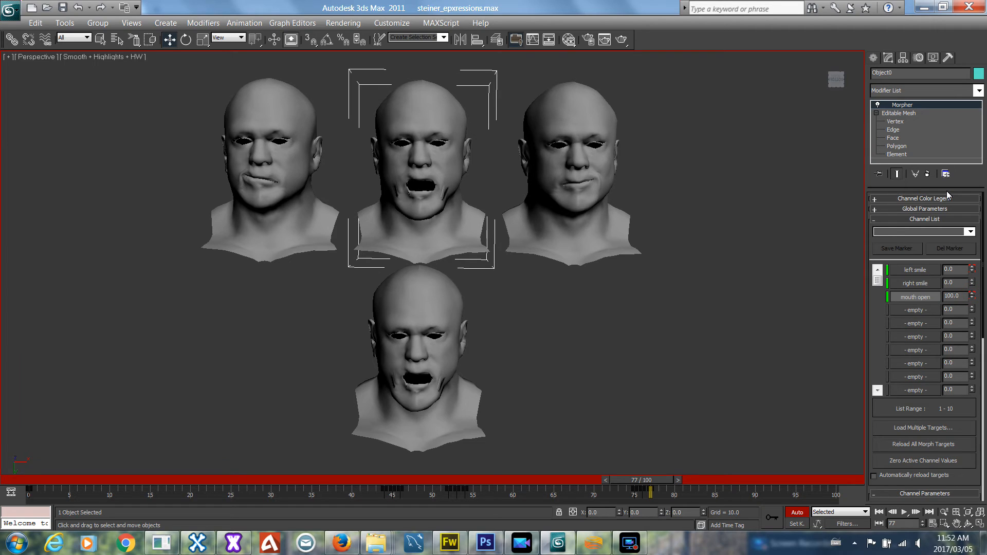
drag(648, 485, 628, 544)
key(w)
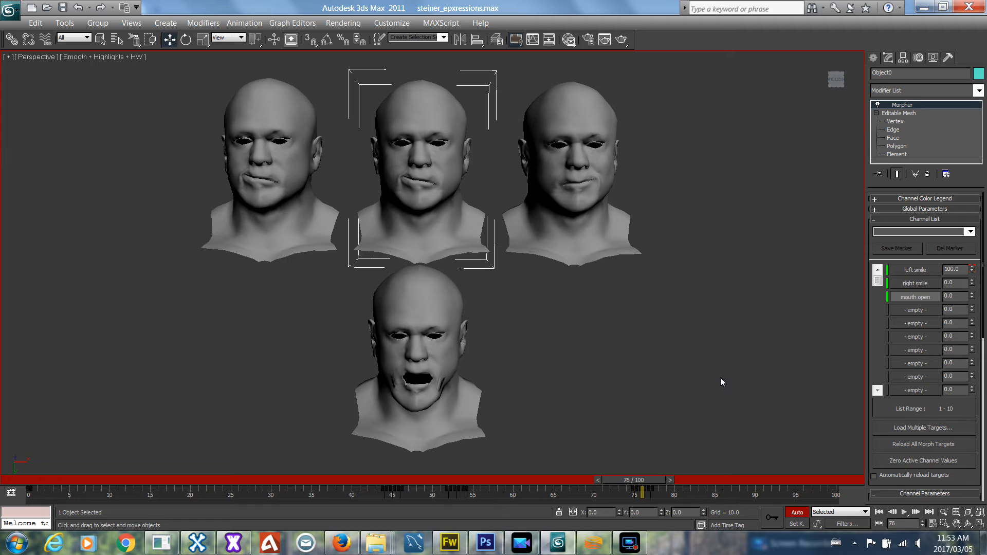
Run the MAXScript file export_obj_sequence_v1.0.ms to open the Export Obj Sequence dialog.
click(440, 22)
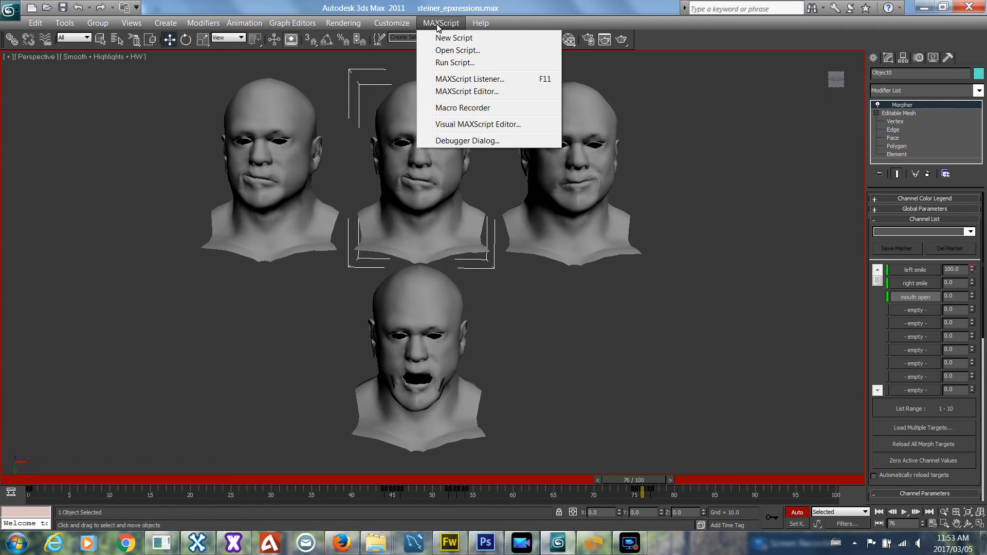
click(440, 63)
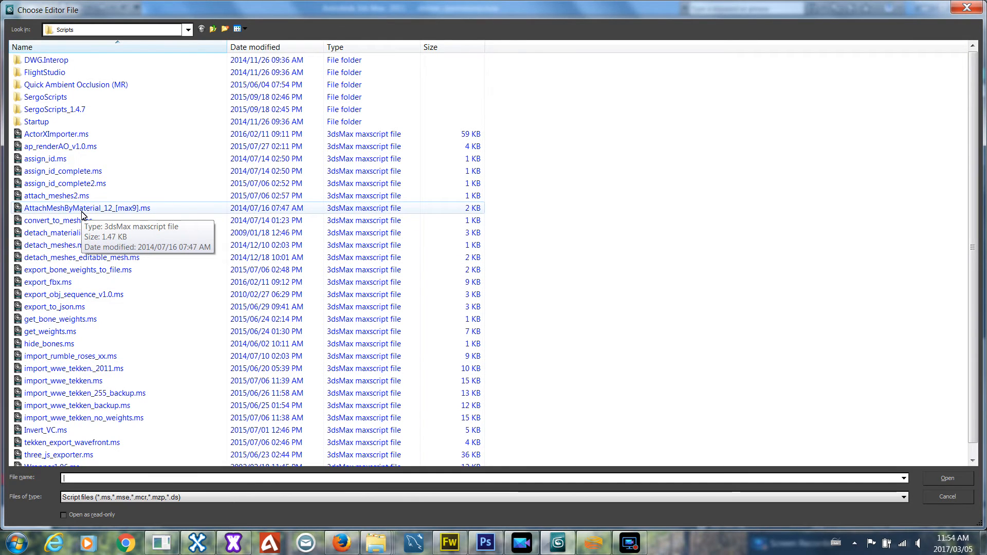
double_click(74, 297)
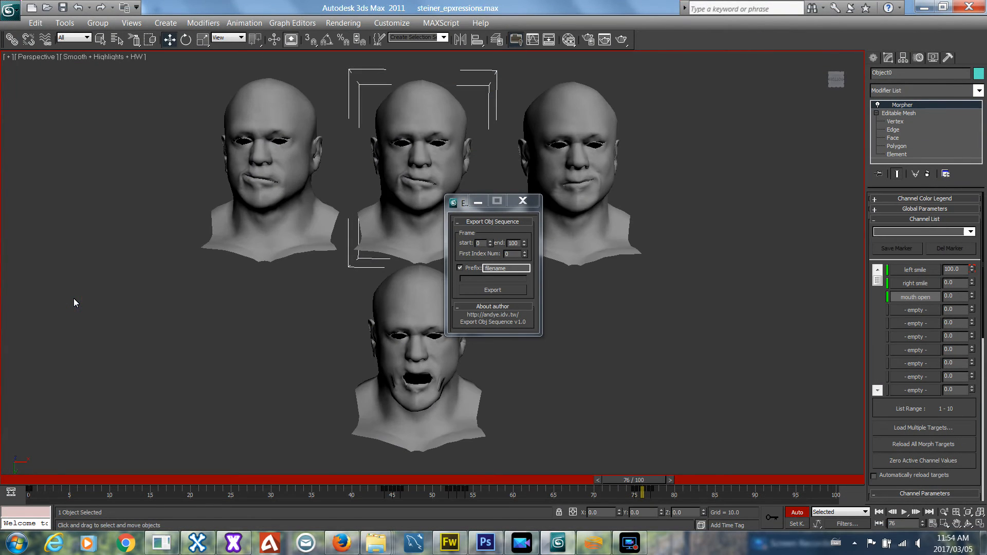
Switch to X-Rey and highlight the prefix in the file name Anim_66 to check the mesh naming.
click(205, 537)
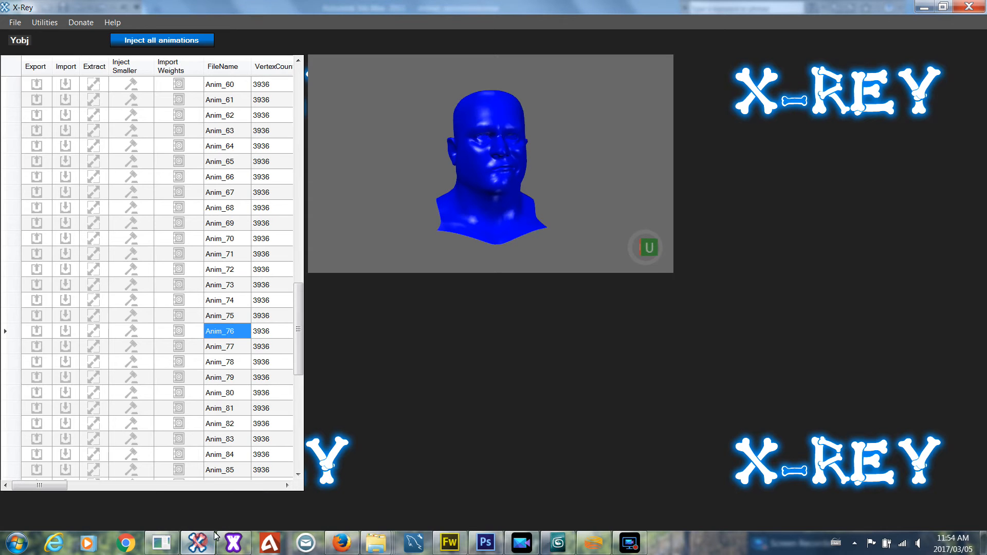
click(220, 178)
click(221, 179)
double_click(216, 177)
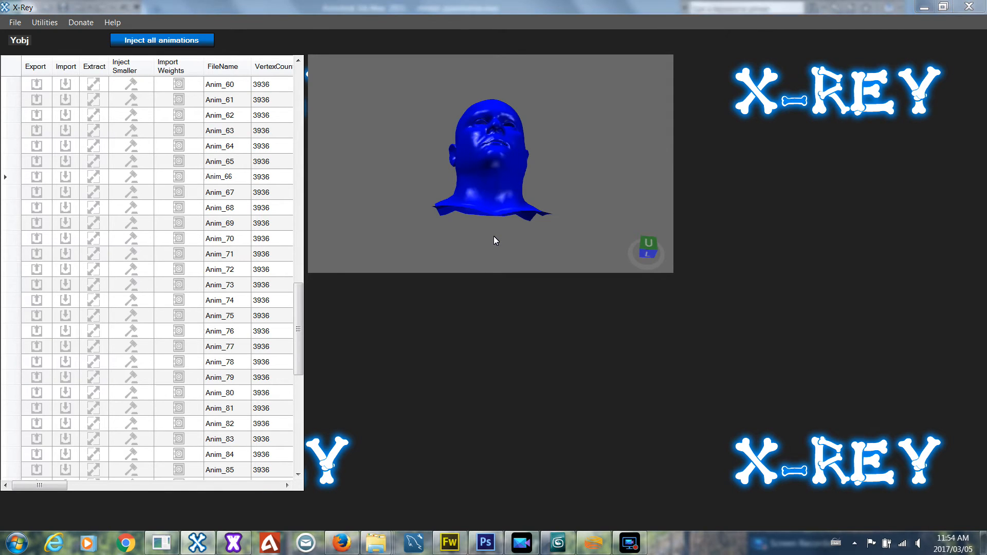
Switch to 3ds Max and set the export sequence's file name prefix to anim.
key(alt+Tab)
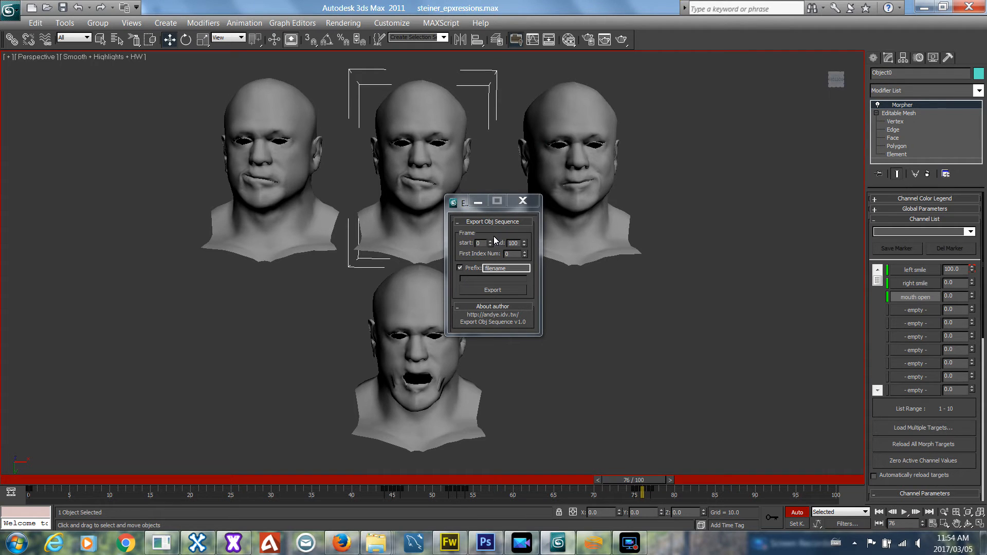
double_click(516, 269)
text(anim)
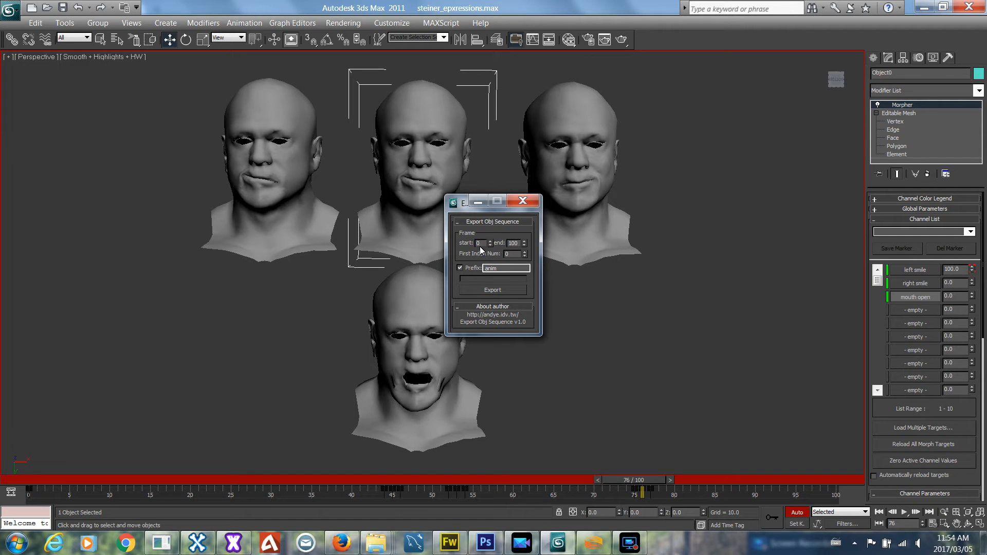
Check the last animation mesh number in X-Rey, and set the OBJ sequence's end frame to 113 in 3ds Max.
click(198, 542)
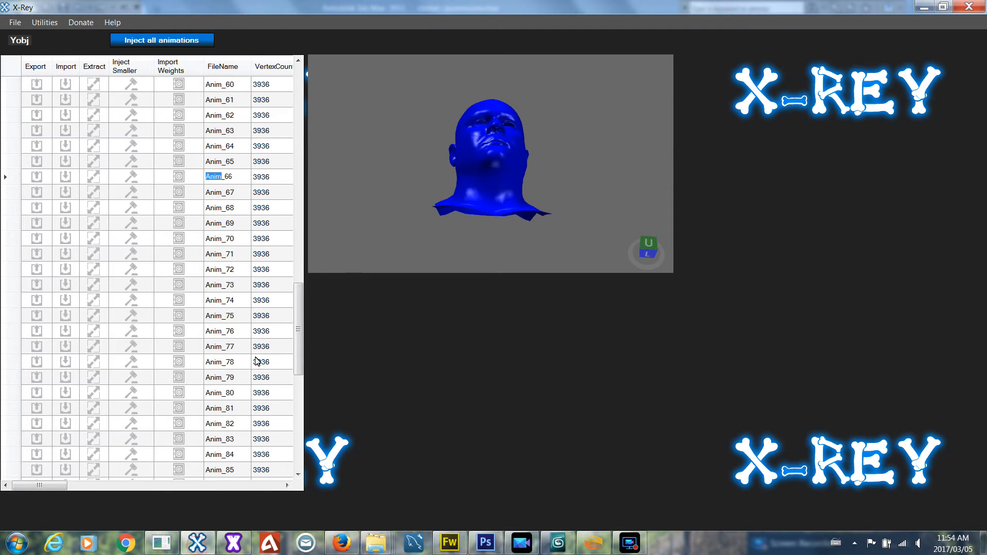
drag(298, 333, 336, 466)
key(alt+Tab)
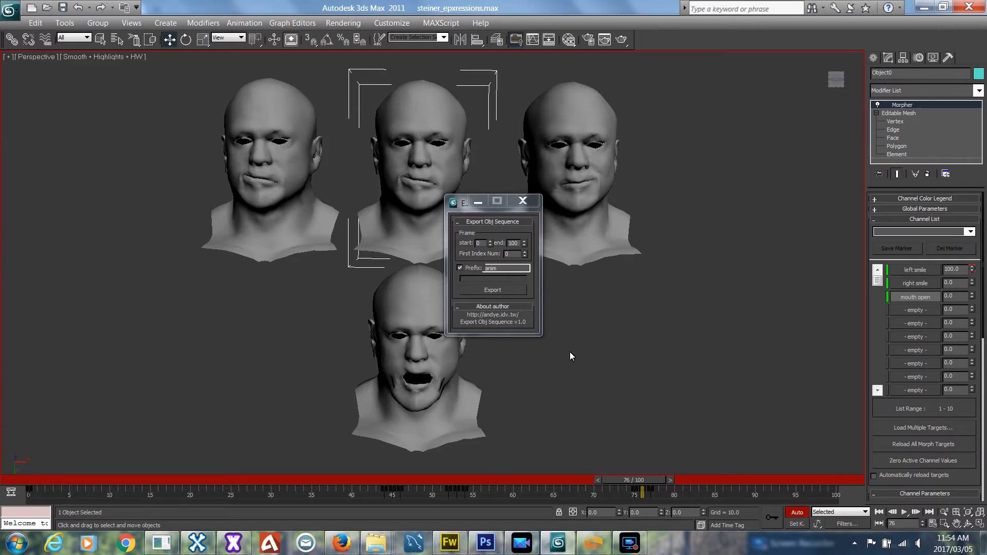
double_click(513, 244)
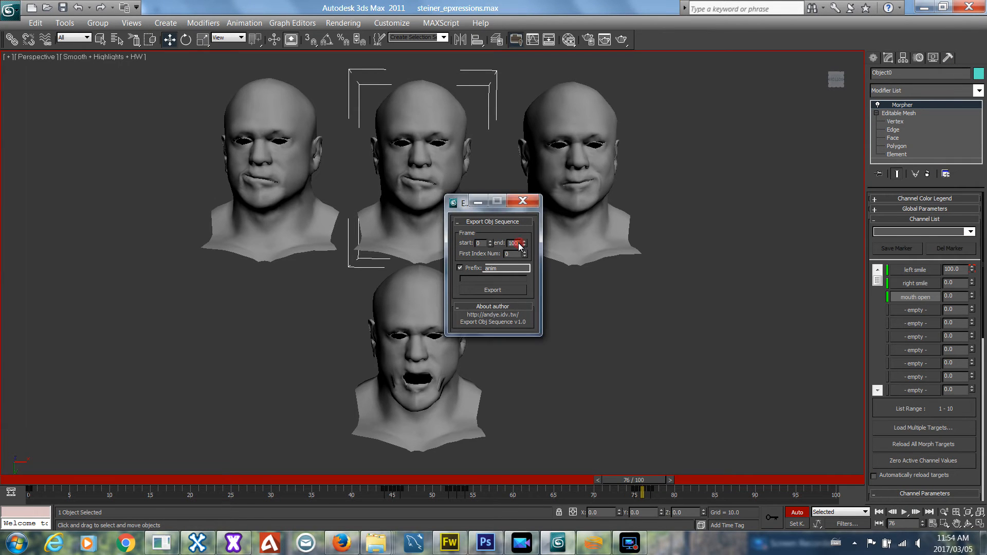
text(113)
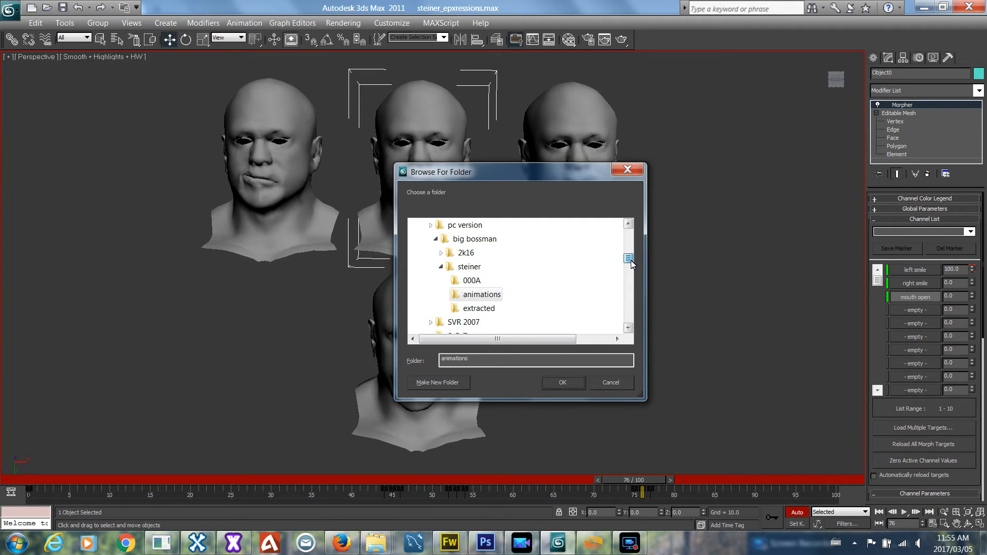
Export the OBJ sequence into the steiner project's animations folder with quad faces, texture coordinates and normals.
click(481, 295)
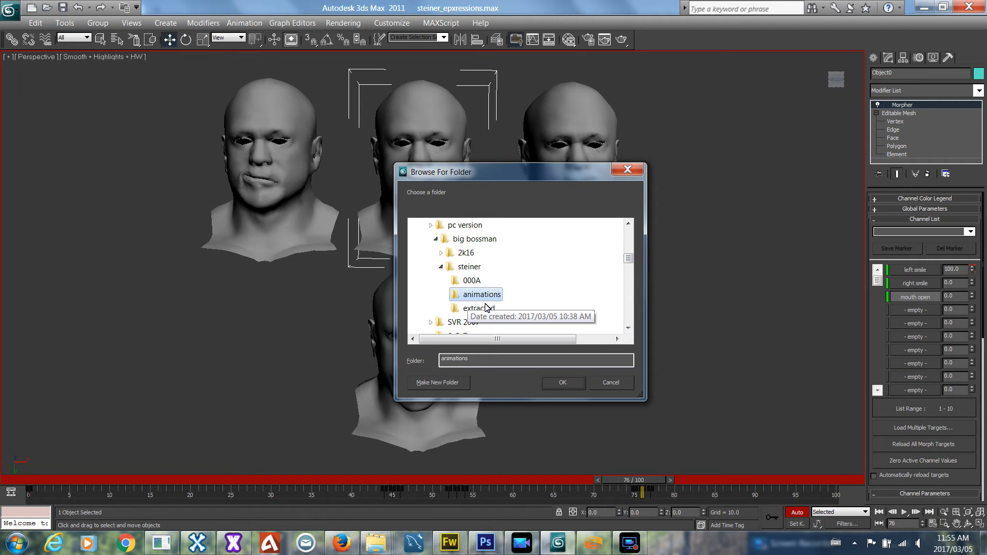
click(557, 385)
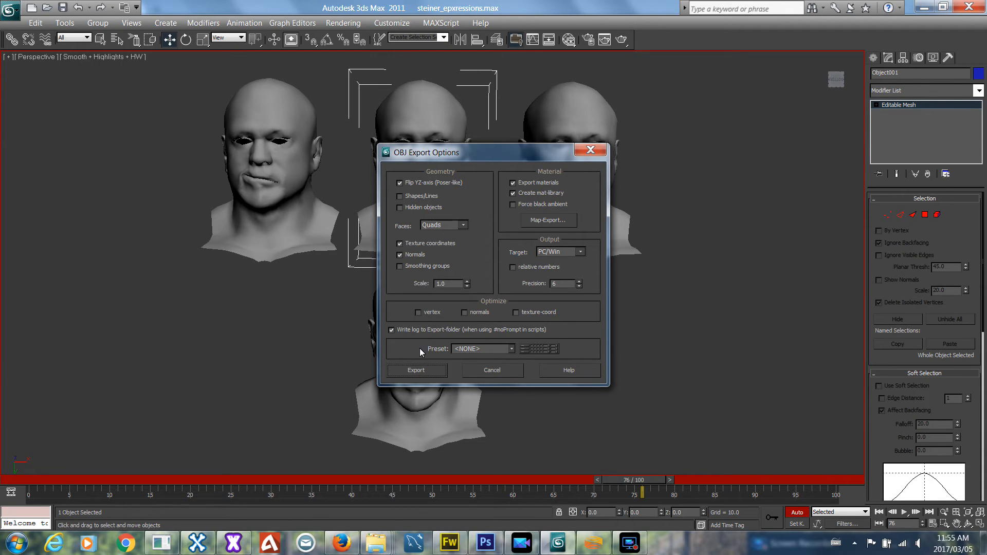
click(414, 370)
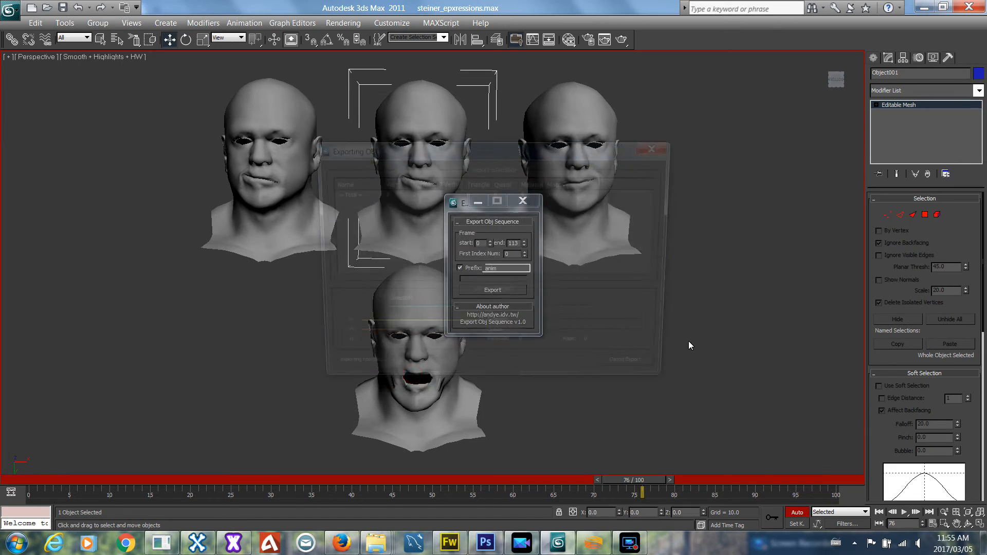
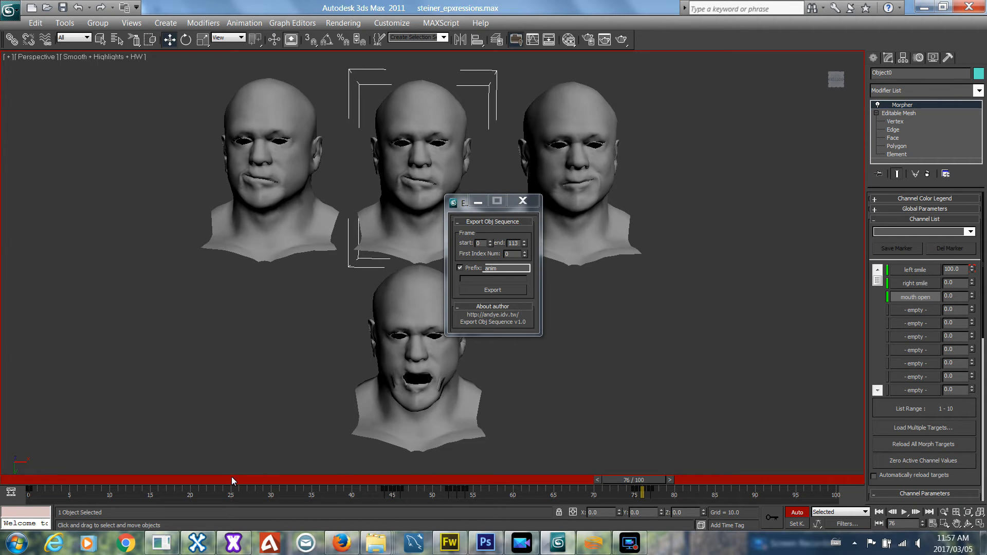
Switch to X-Rey and look over the file formats available for opening.
click(197, 542)
drag(480, 188, 483, 215)
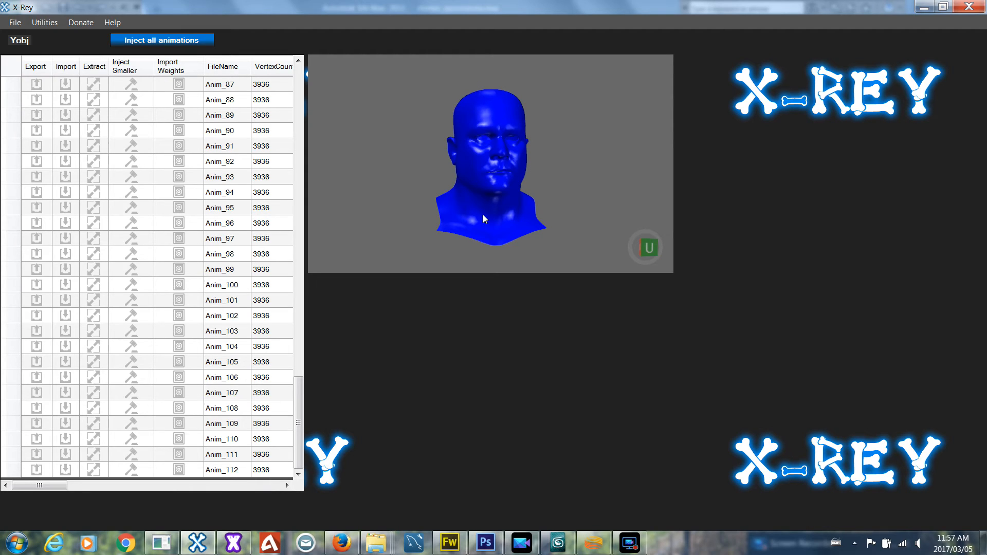
click(15, 22)
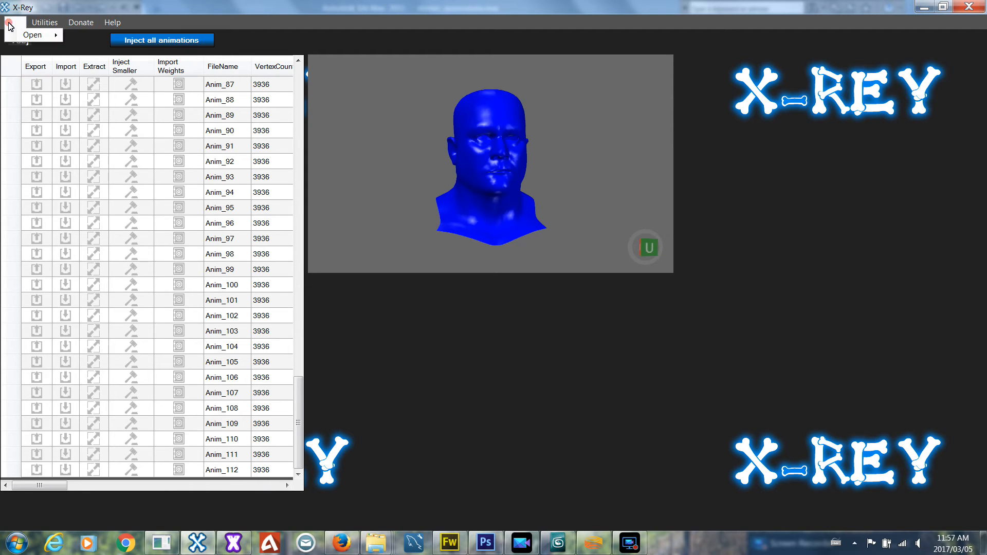
mouse_move(21, 40)
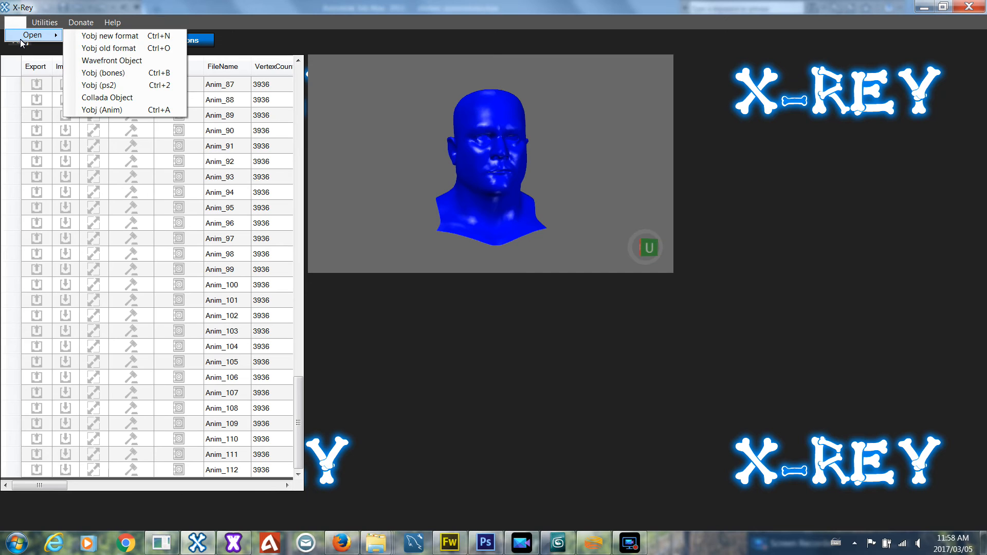
click(93, 11)
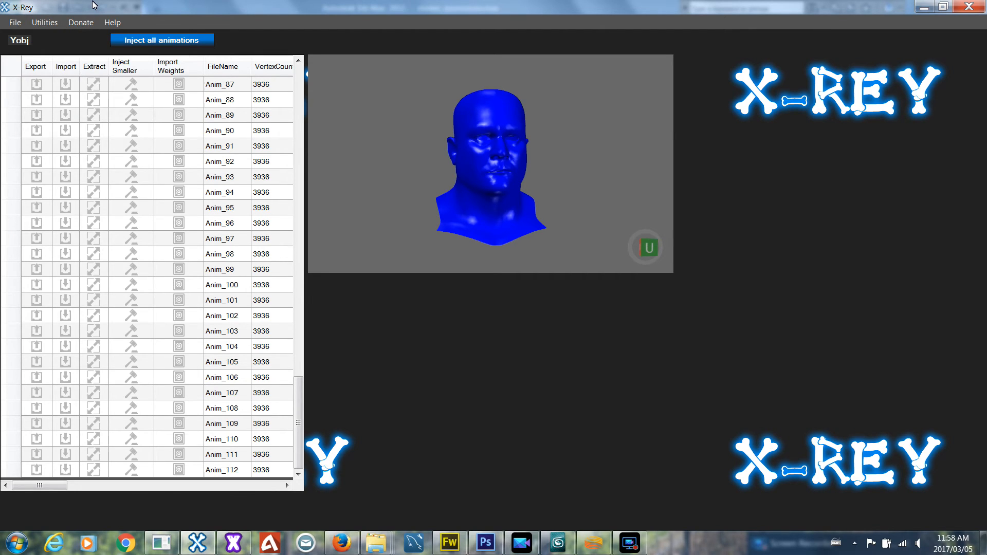
Remove the facial animations excluding the face from 0000 - animations.yobj.
click(52, 23)
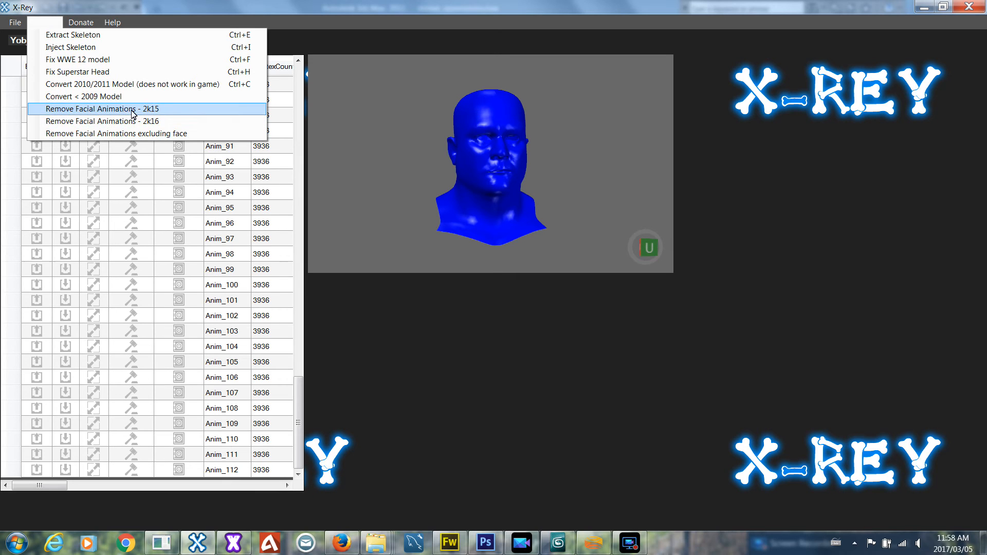
click(110, 134)
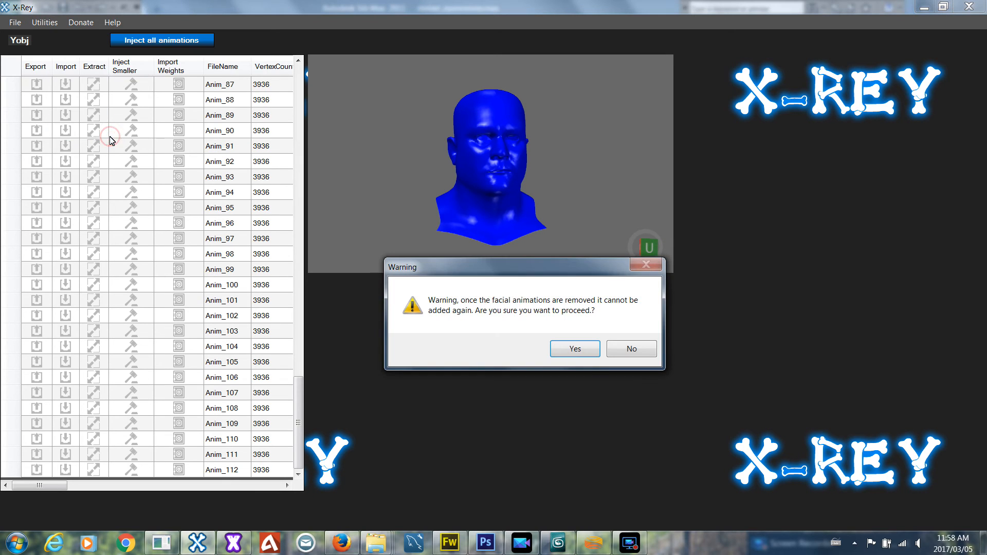
click(571, 354)
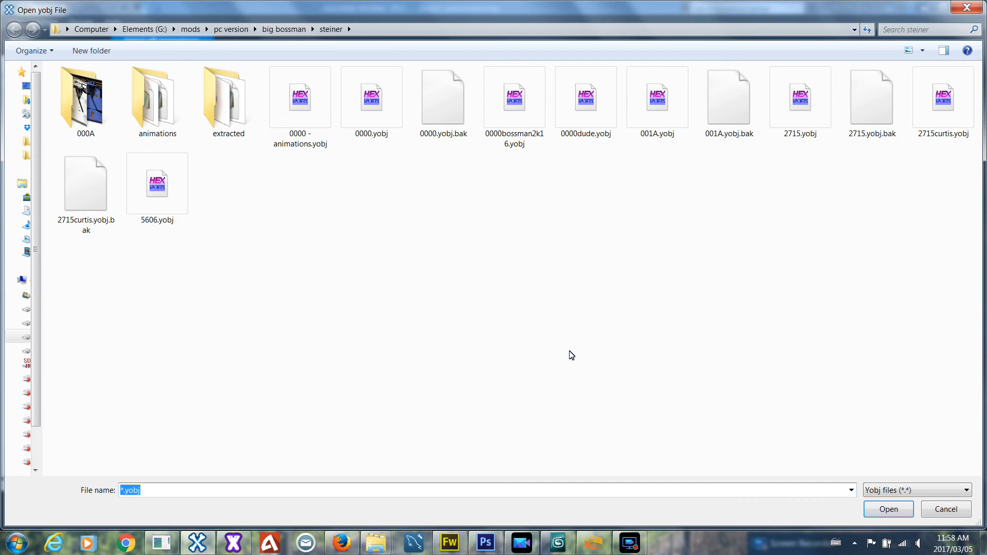
double_click(298, 112)
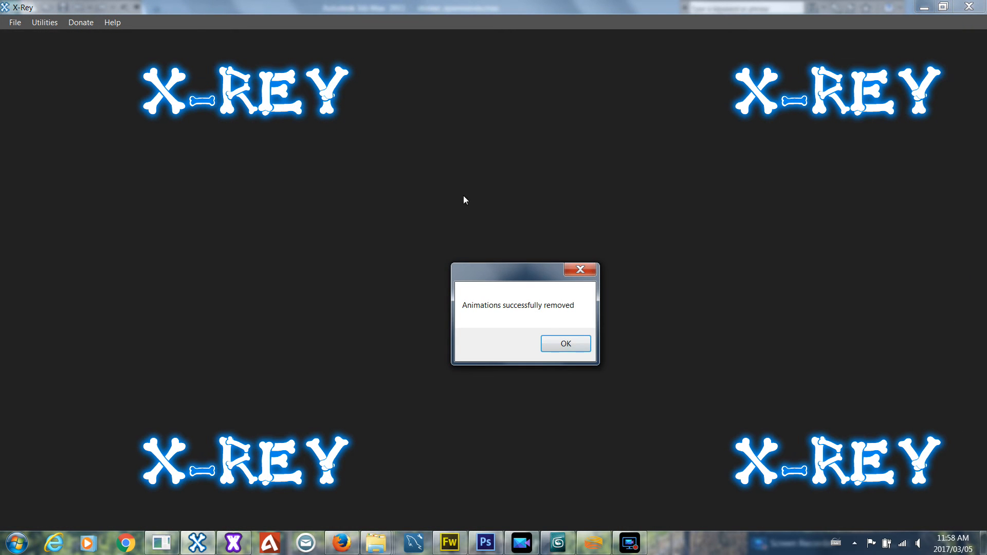
click(557, 345)
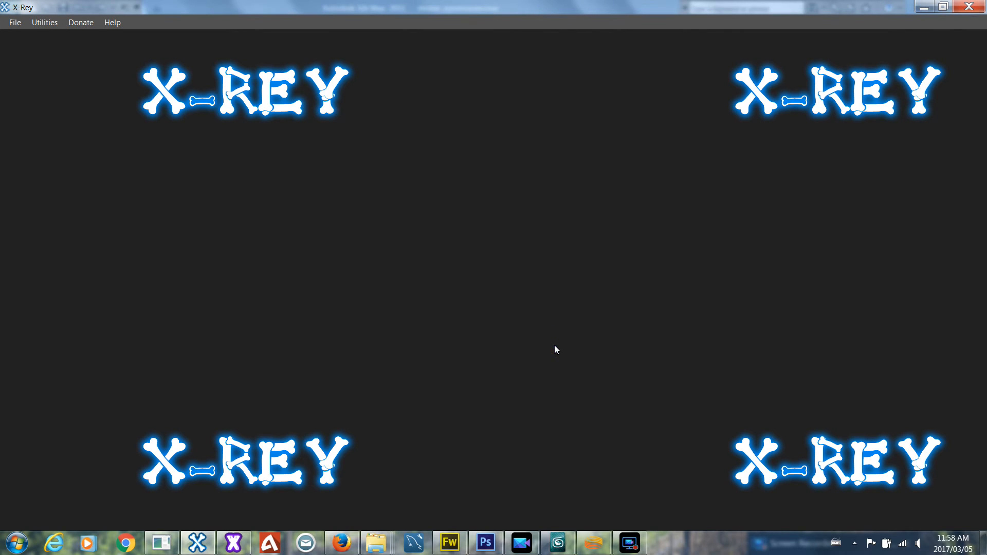
Open 0000 - animations.yobj as a full model and examine the VertexHeaderCount of its objects.
key(ctrl+o)
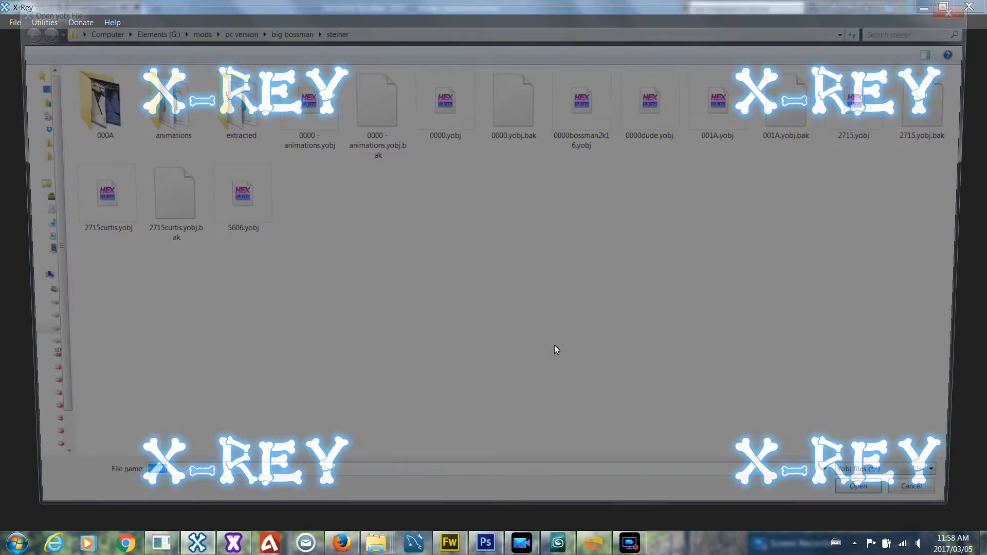
double_click(298, 105)
drag(47, 328, 299, 333)
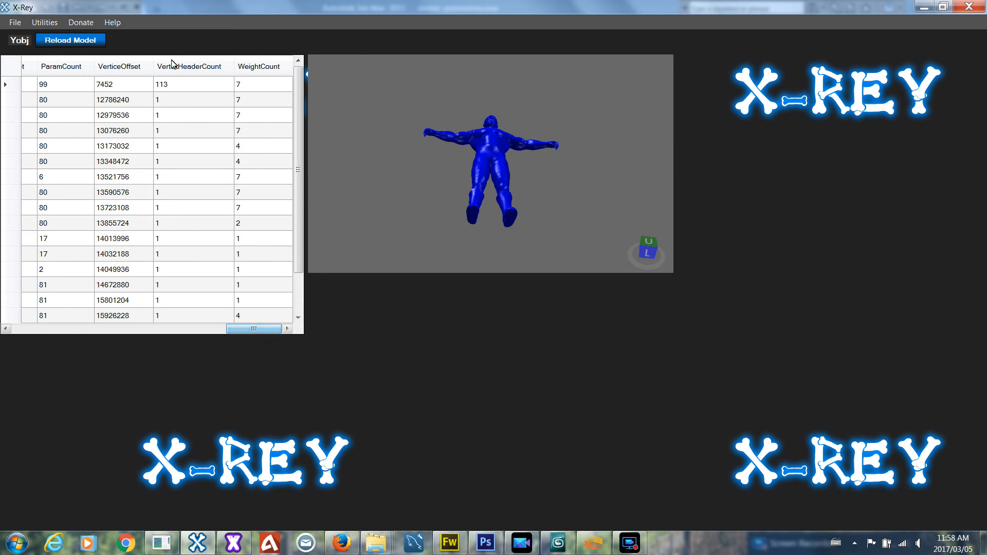
click(168, 84)
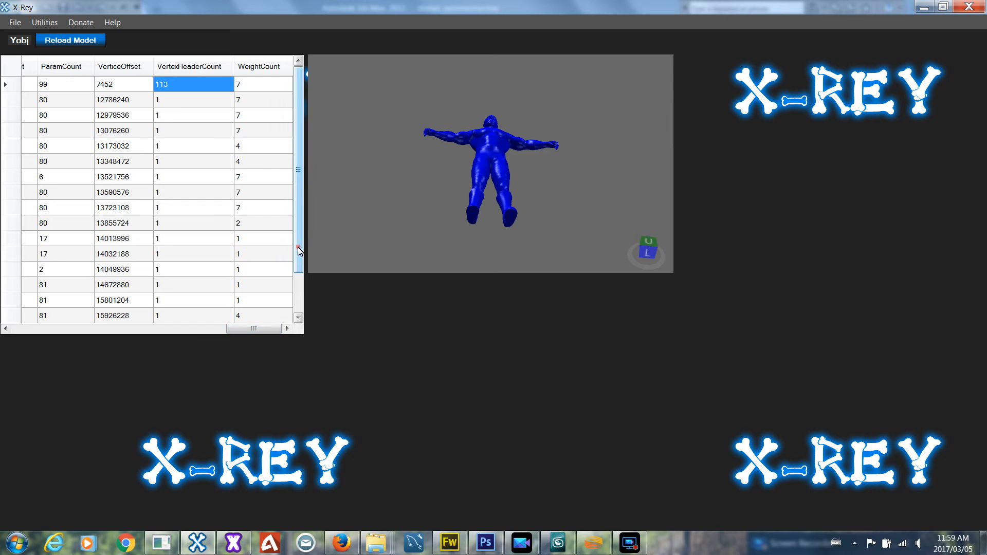
scroll(298, 252, down, 1)
scroll(297, 230, up, 1)
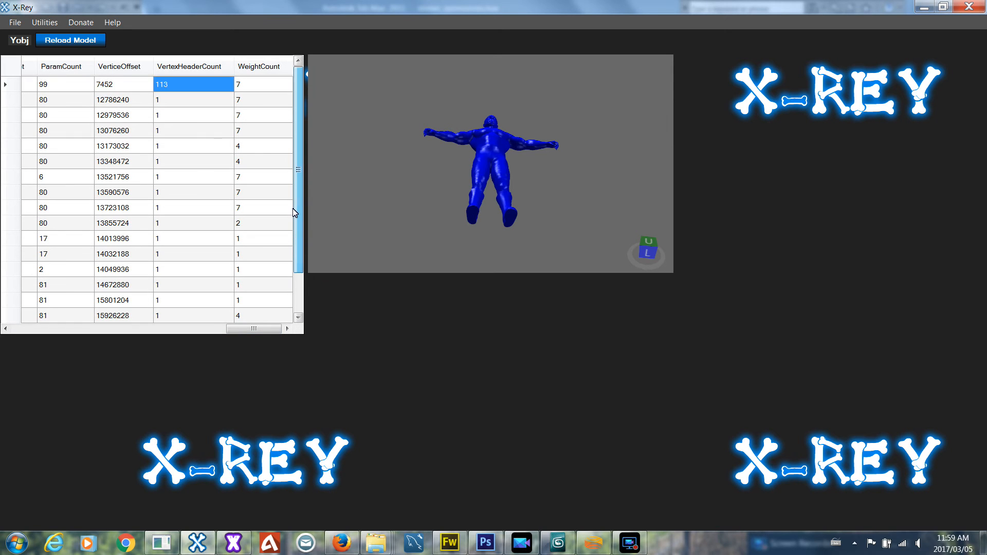
Inspect the full body model from the front and preview the Object0 head mesh.
drag(247, 329, 30, 330)
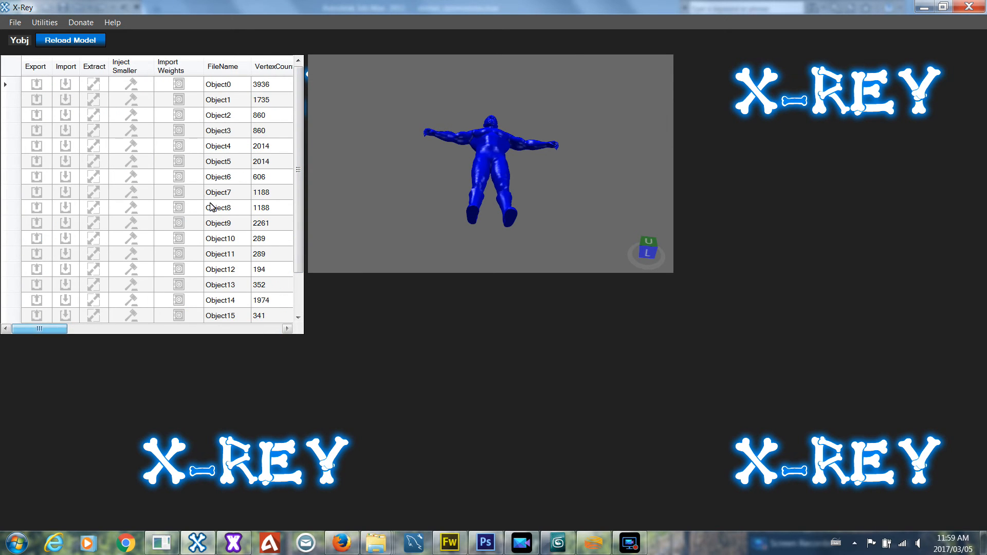
click(214, 182)
right_drag(424, 172, 421, 205)
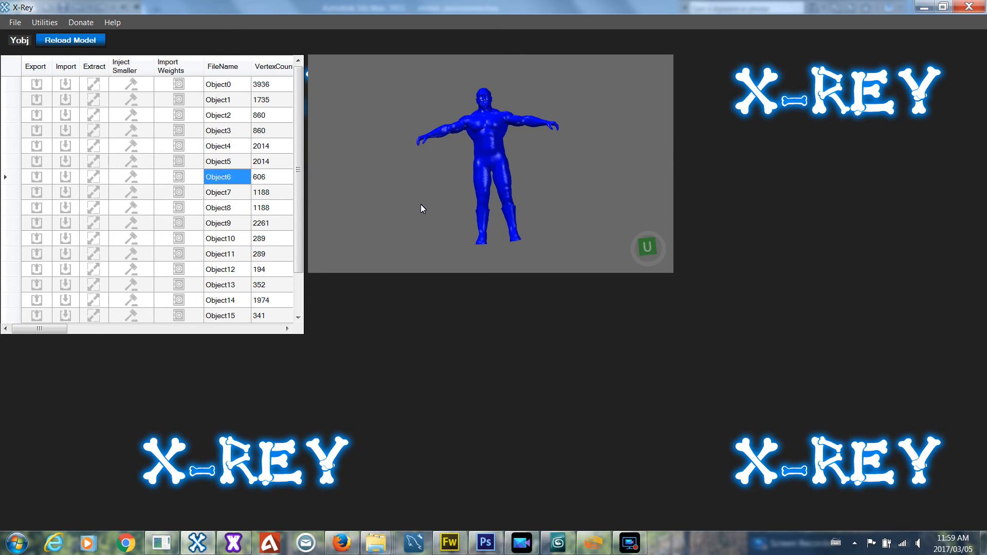
click(45, 22)
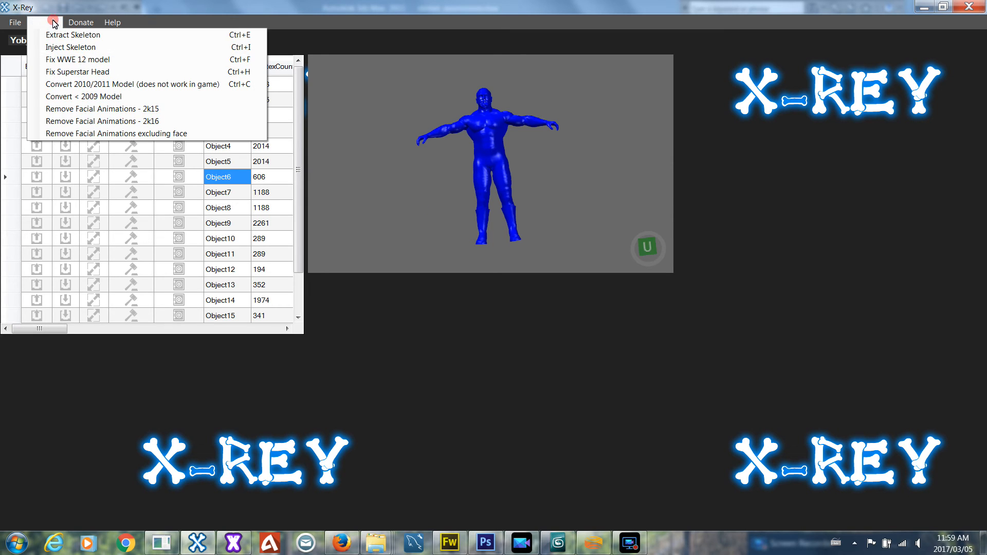
key(Escape)
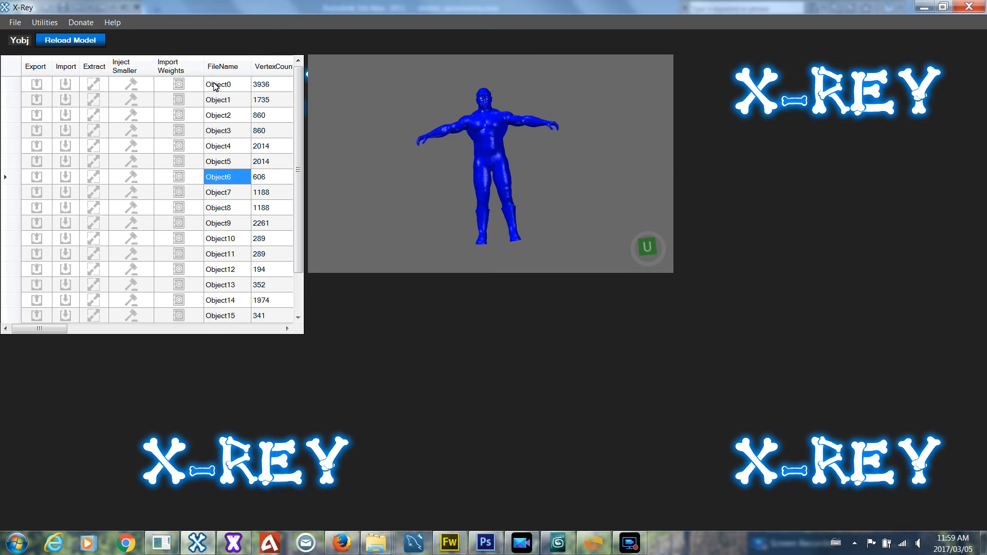
click(217, 84)
mouse_move(446, 198)
right_down()
mouse_move(443, 163)
mouse_move(441, 186)
right_up()
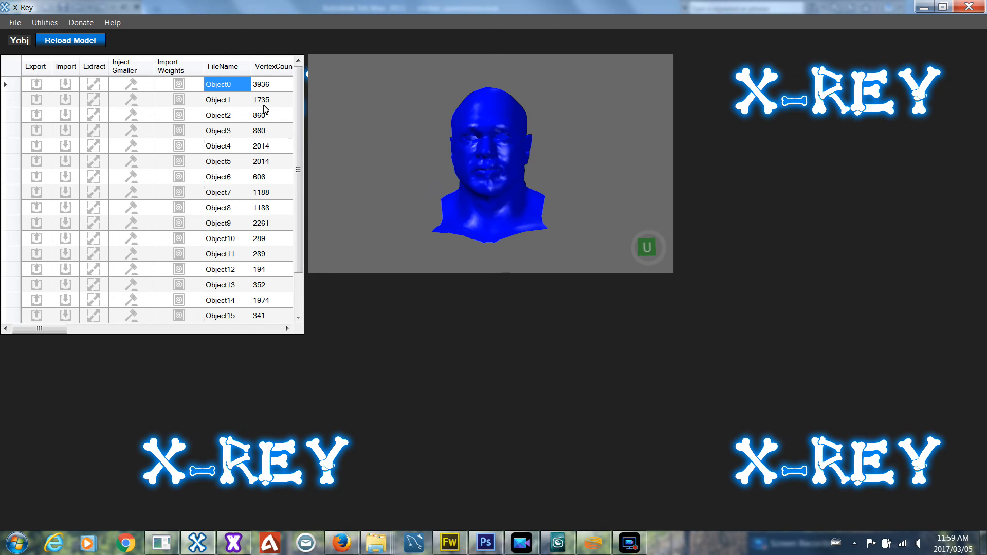
Open 0000 - animations.yobj in the Yobj (Anim) format to view its animation meshes.
click(15, 22)
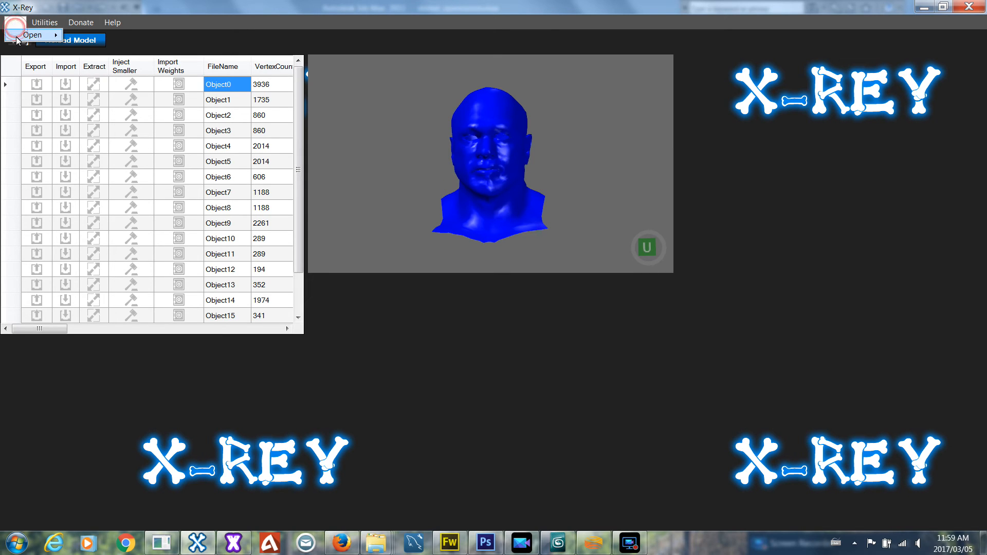
mouse_move(31, 35)
click(111, 110)
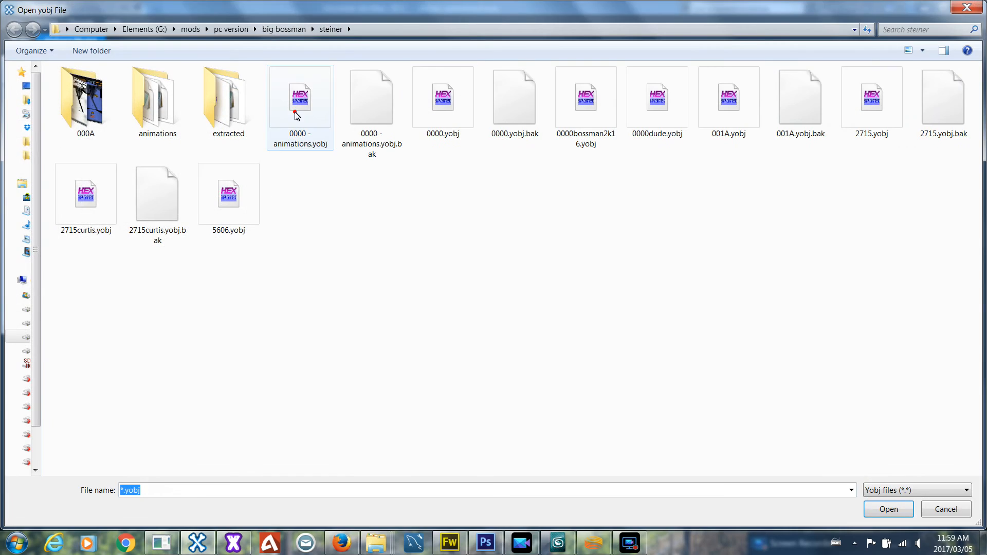
double_click(304, 105)
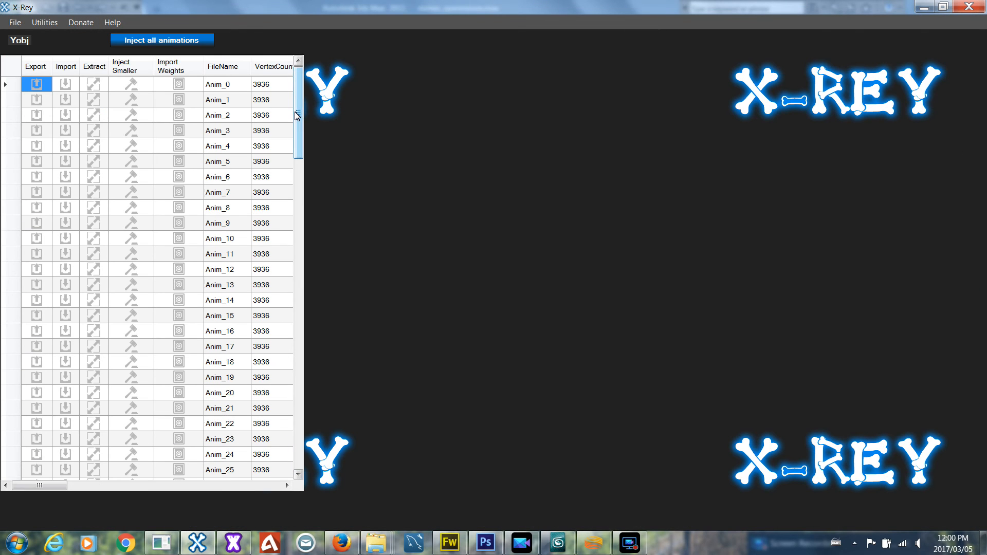
Reopen 0000 - animations.yobj as a full model and select the Object0 head mesh.
click(180, 48)
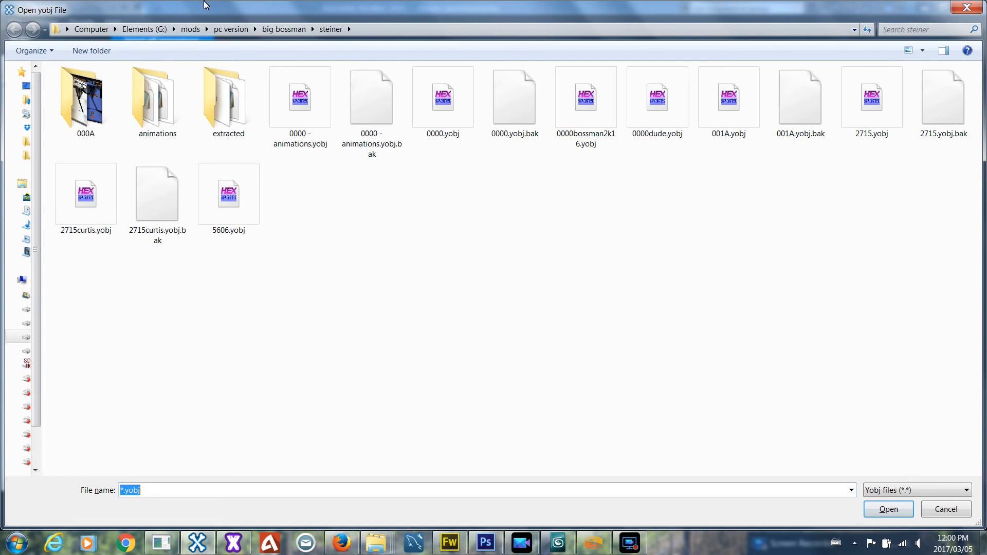
double_click(301, 125)
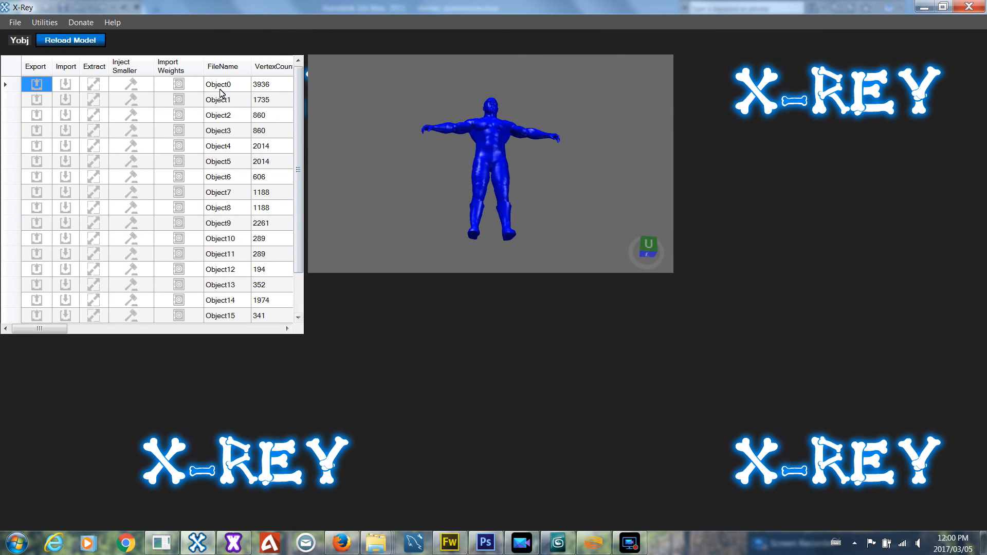
click(219, 87)
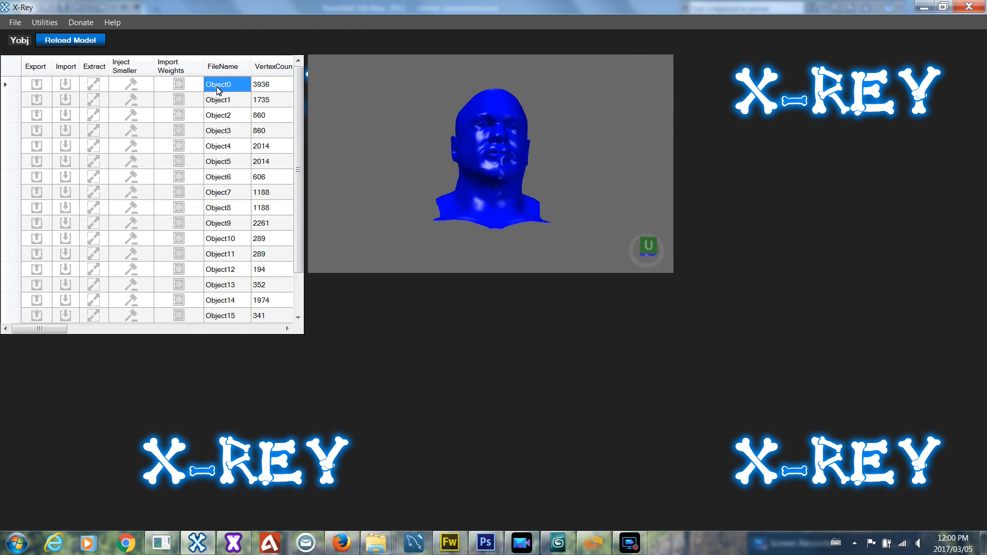
Import Object0.obj from the steiner folder into Object0, including its animation meshes.
click(65, 89)
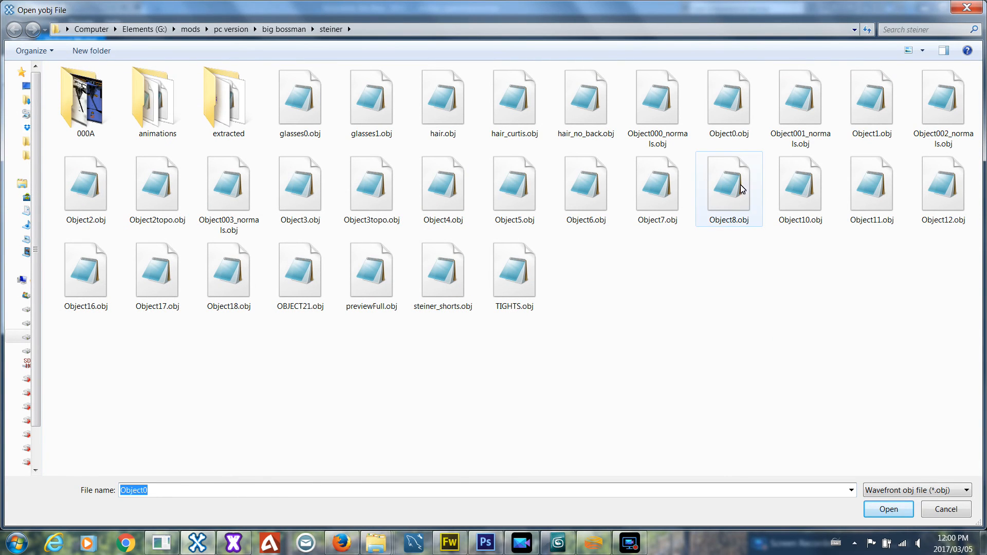
double_click(728, 135)
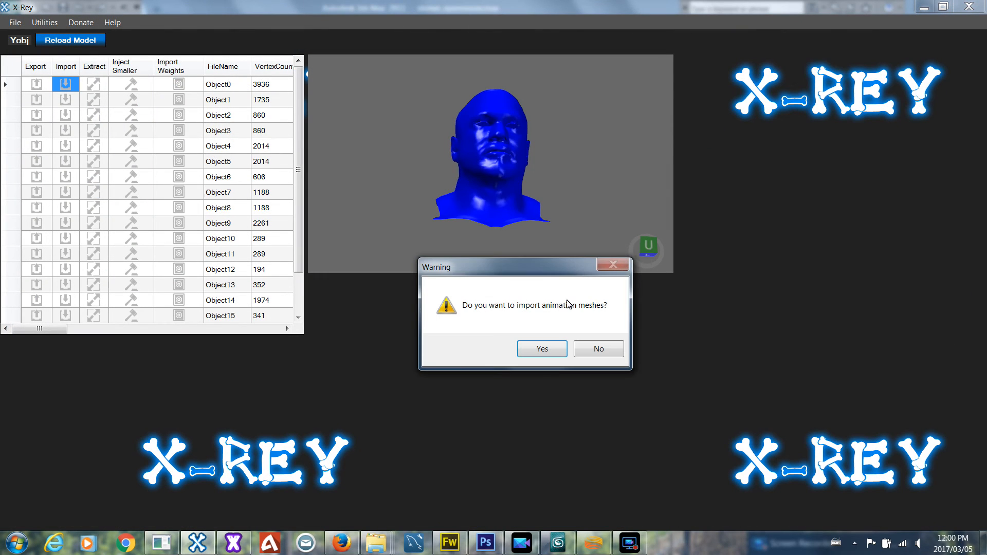
drag(504, 276, 447, 252)
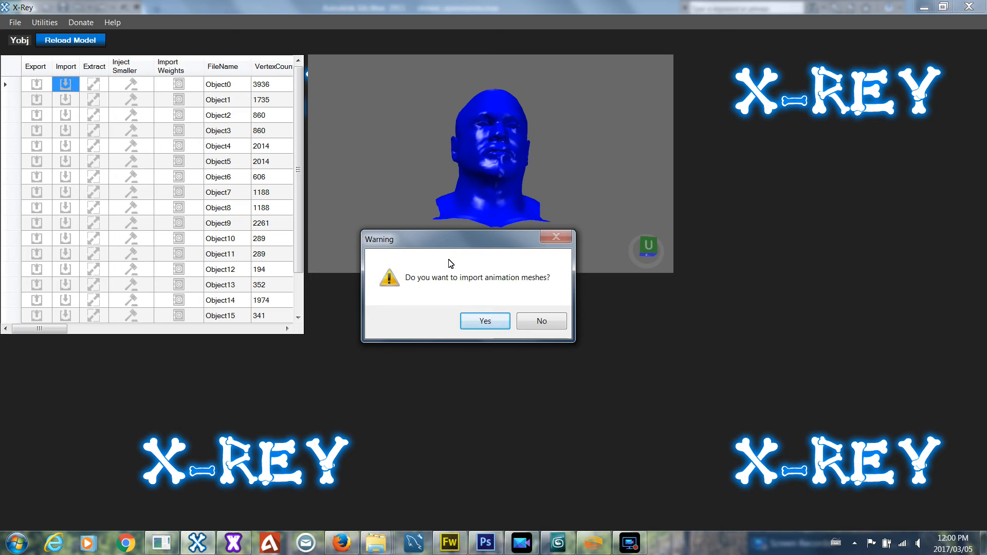
click(478, 320)
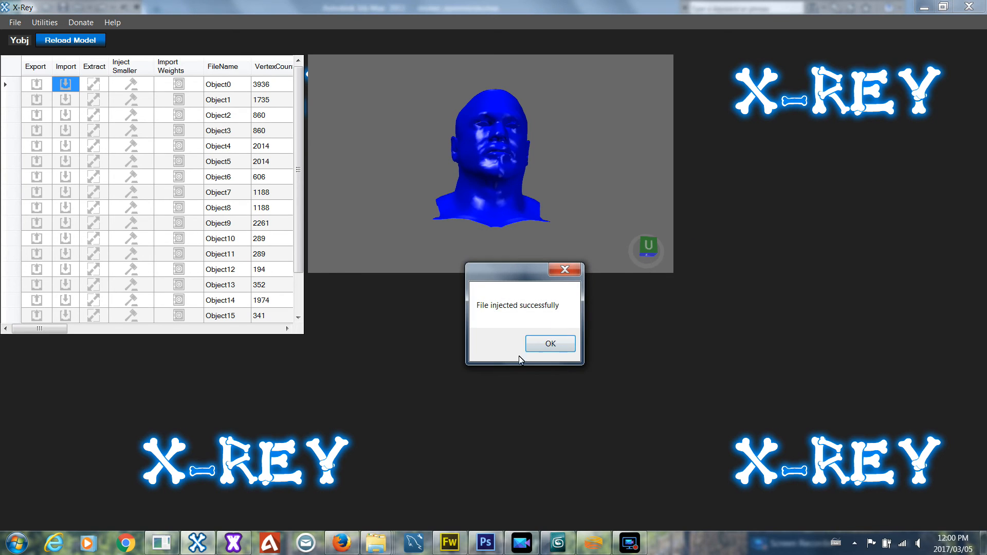
click(549, 345)
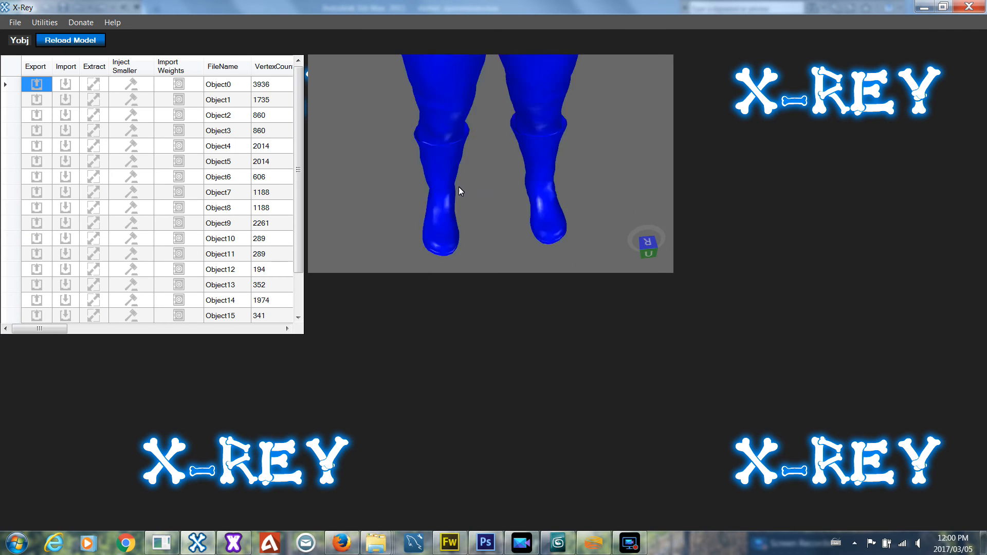
Open 0000 - animations.yobj in the Yobj (Anim) format and preview several animation meshes from Anim_0 onward.
key(ctrl+o)
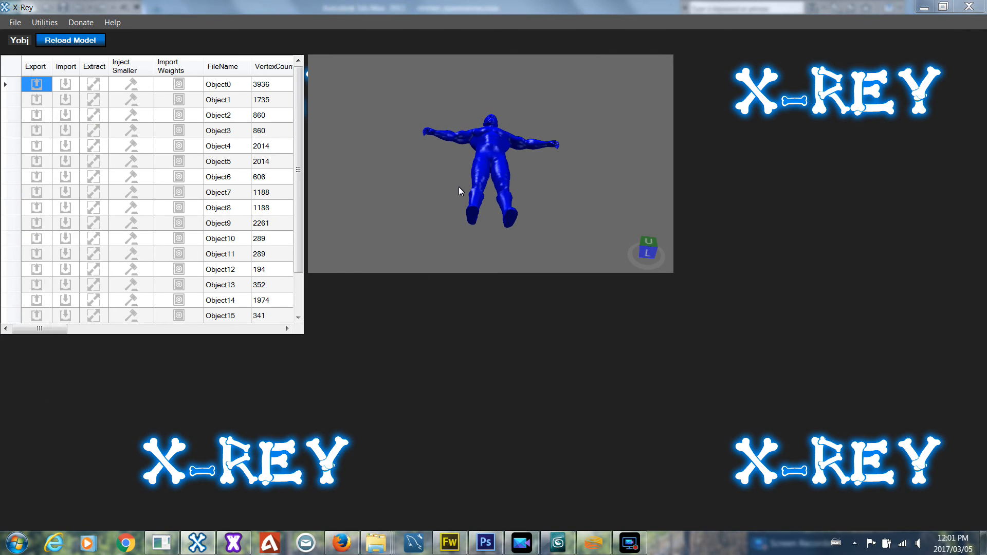
double_click(320, 108)
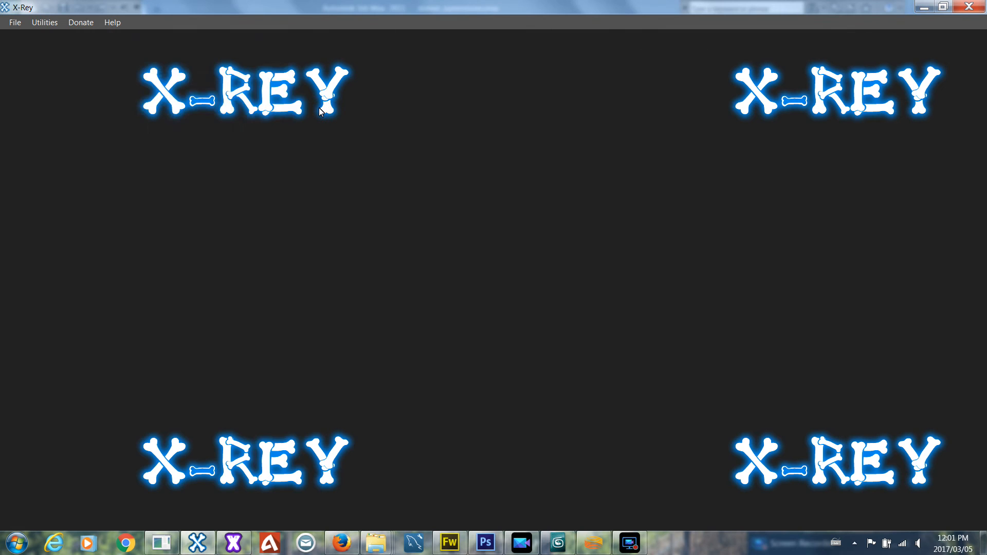
click(211, 88)
click(213, 100)
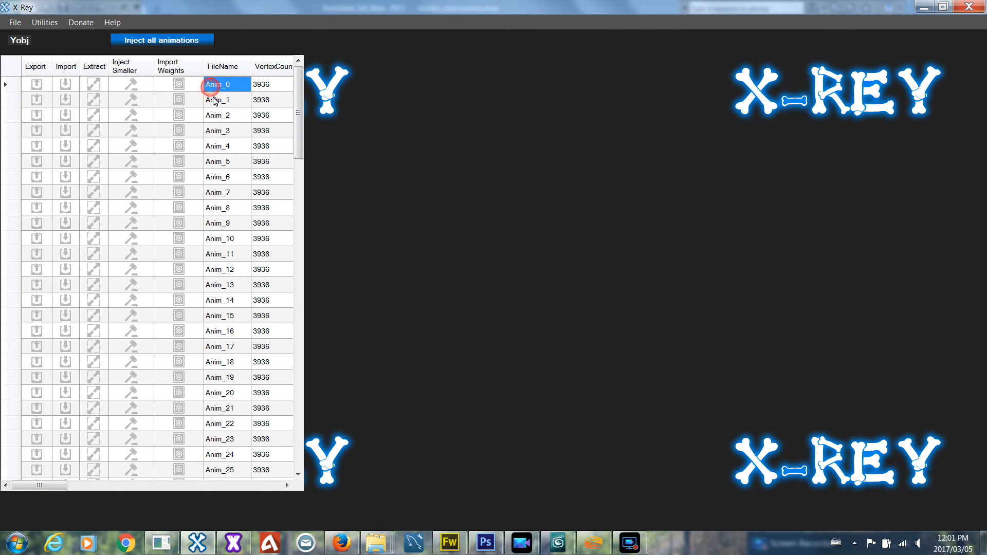
click(218, 192)
click(299, 140)
drag(300, 146, 293, 504)
click(222, 315)
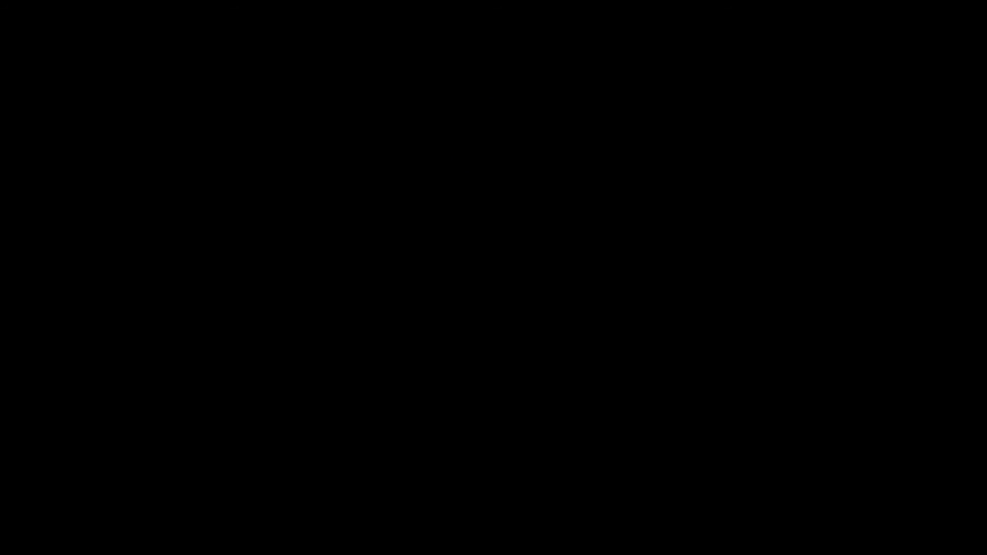
Inject all animations from the animations folder inside big bossman\steiner.
click(436, 253)
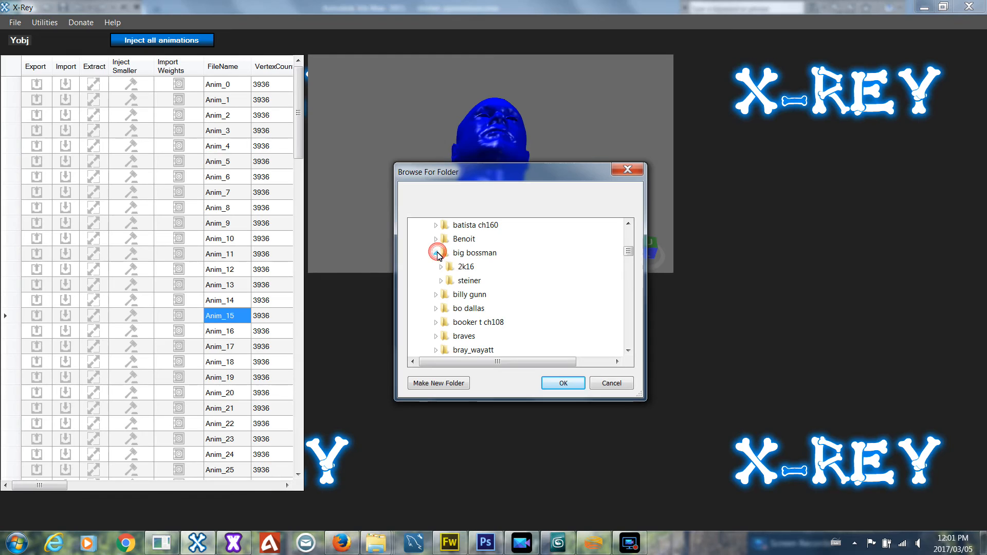
click(441, 280)
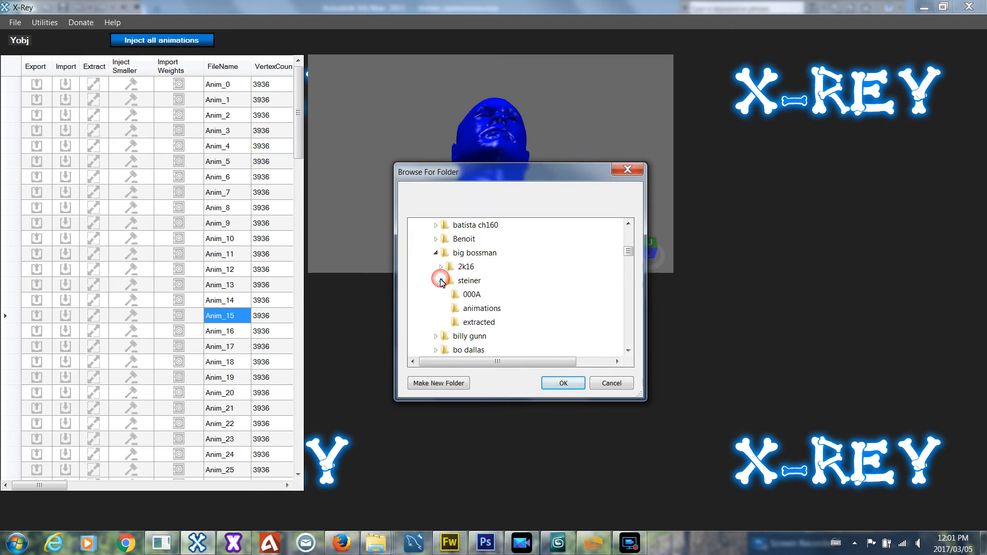
click(476, 310)
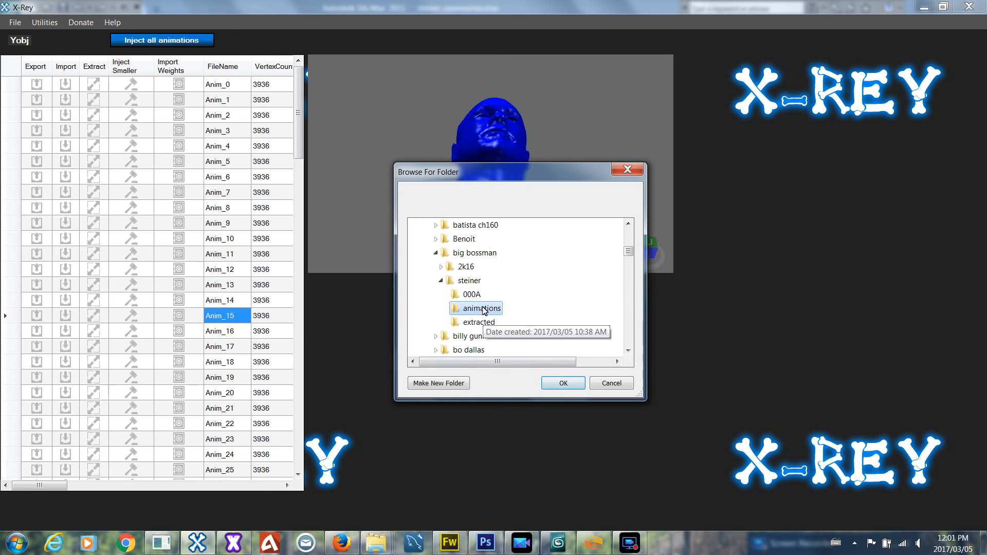
click(551, 387)
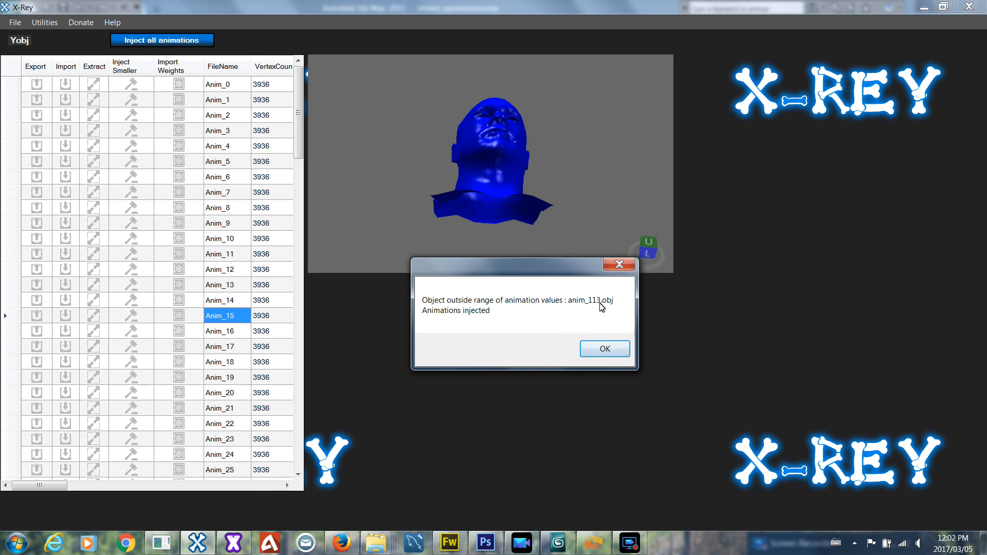
click(611, 354)
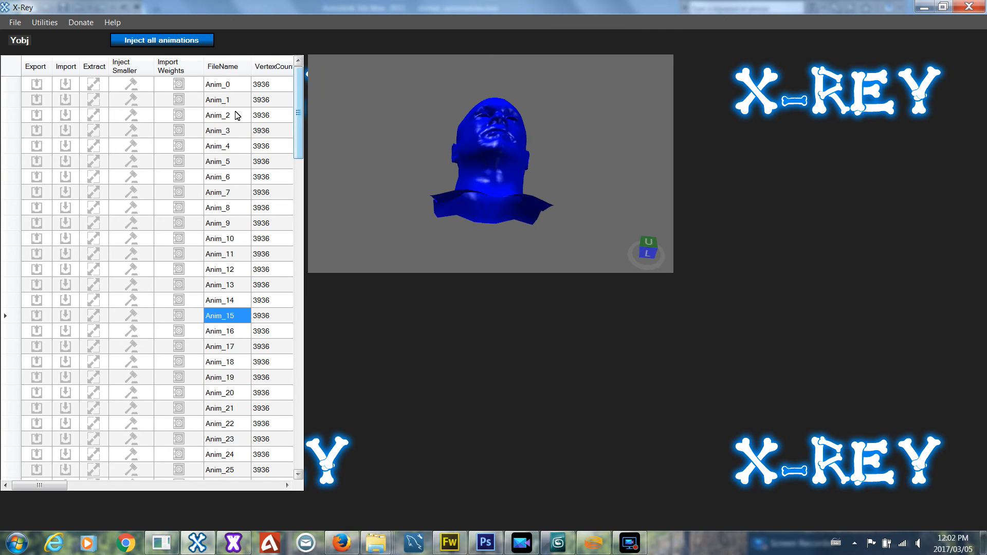
Preview the injected Anim_47, Anim_46, Anim_45 and Anim_53 head meshes and examine Anim_53 from the front.
drag(297, 157, 309, 279)
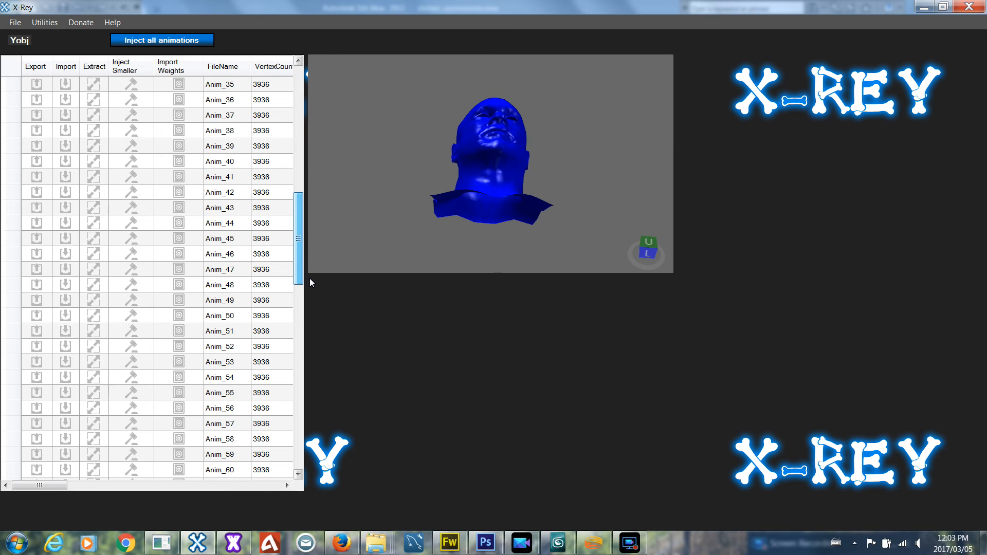
click(234, 269)
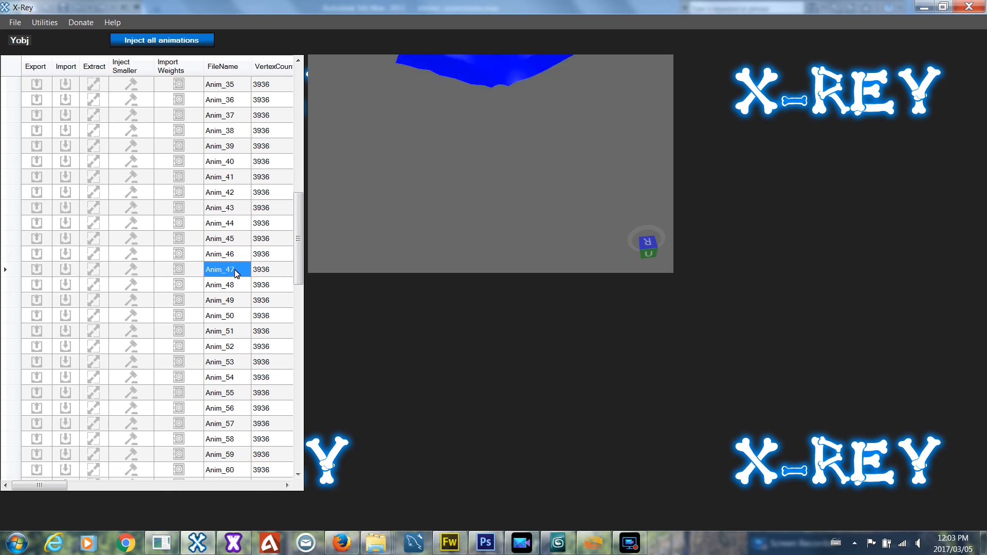
click(222, 256)
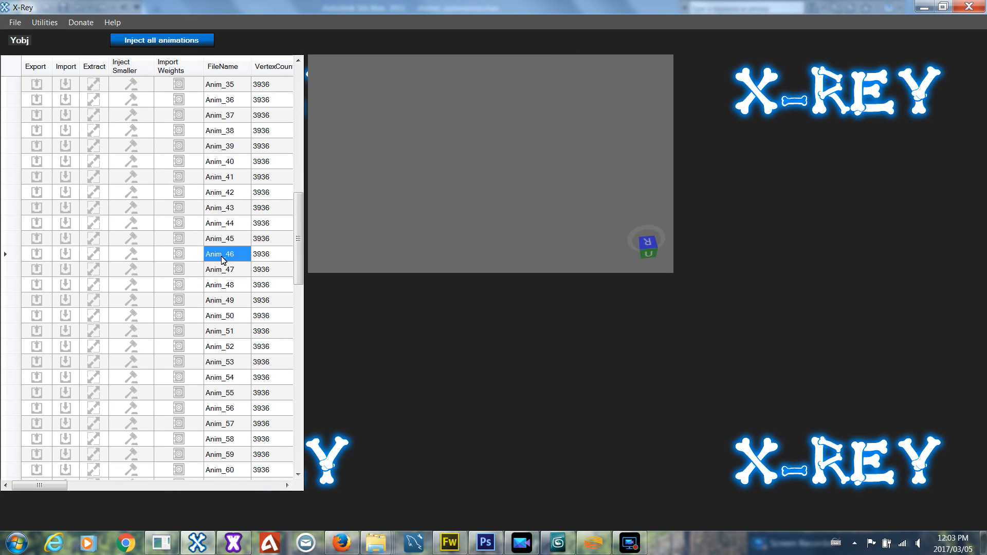
click(220, 244)
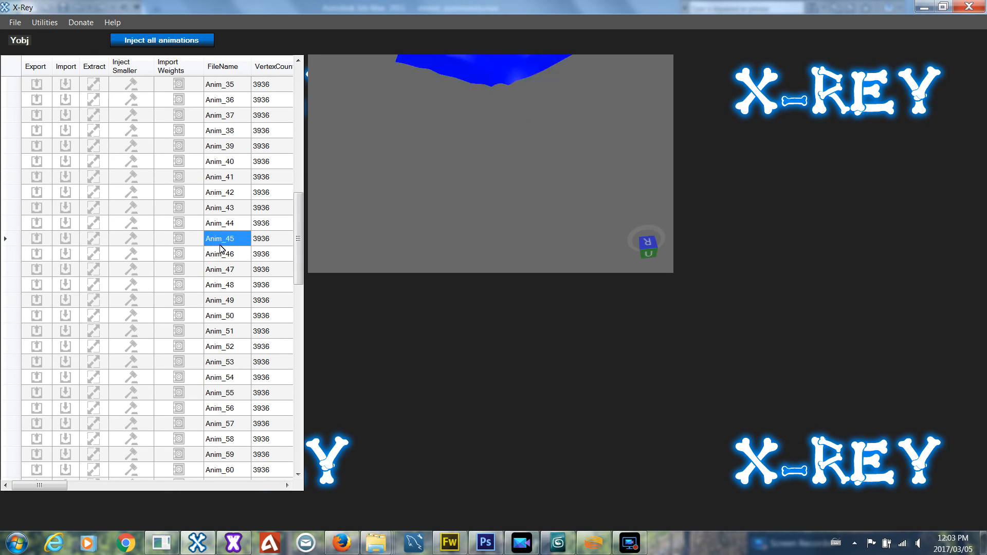
right_drag(398, 198, 368, 202)
drag(298, 241, 298, 274)
click(221, 224)
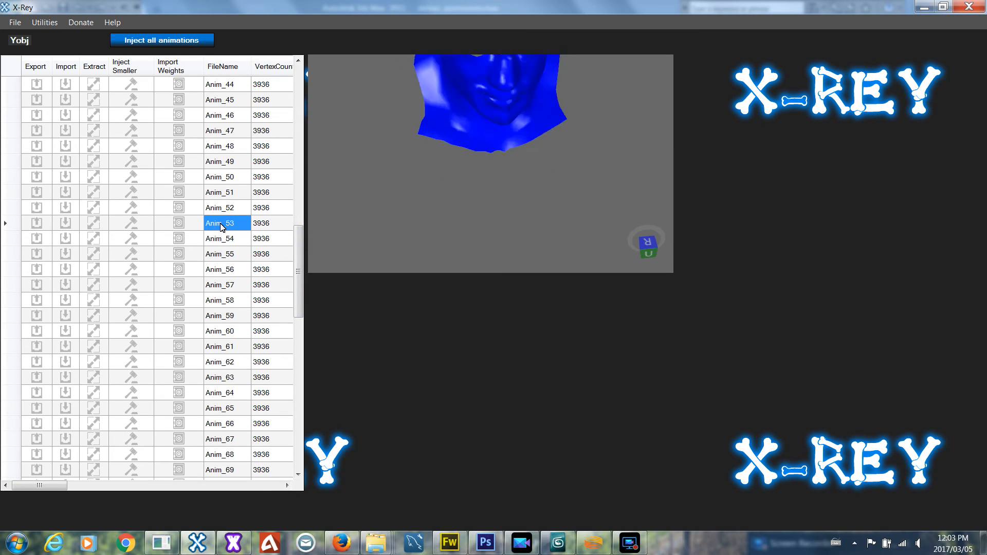
right_drag(392, 221, 387, 236)
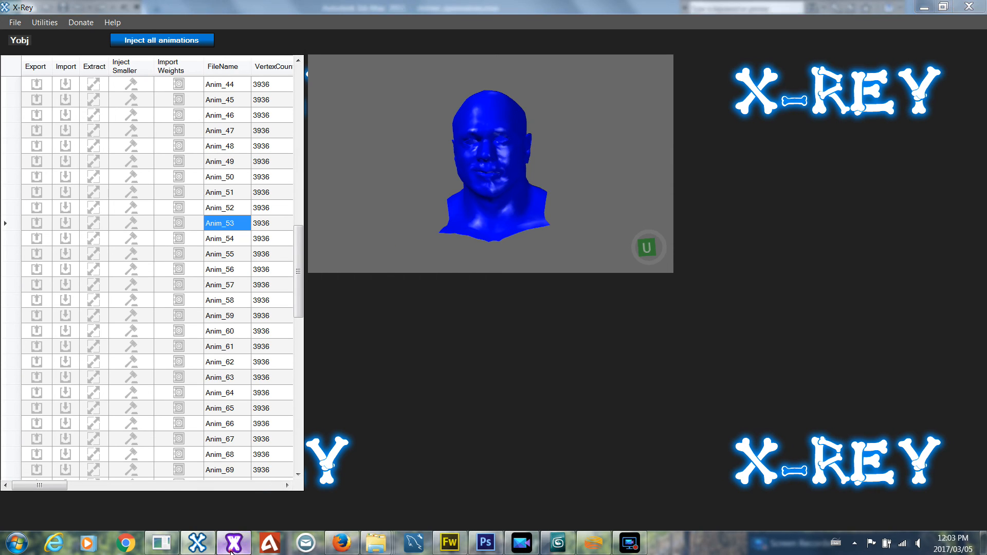
Switch to X-Packer and open ch46102.pac from the steiner folder.
click(234, 542)
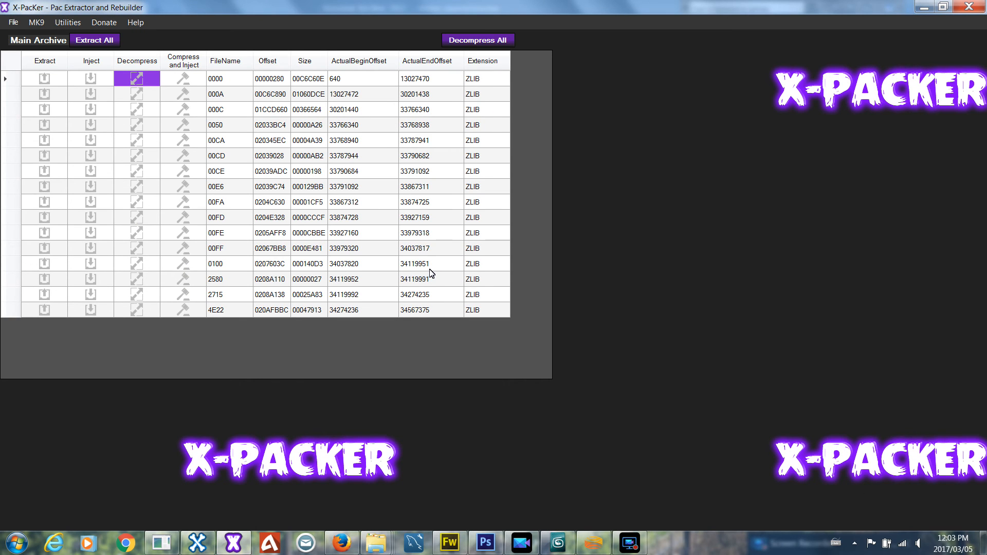
key(ctrl+o)
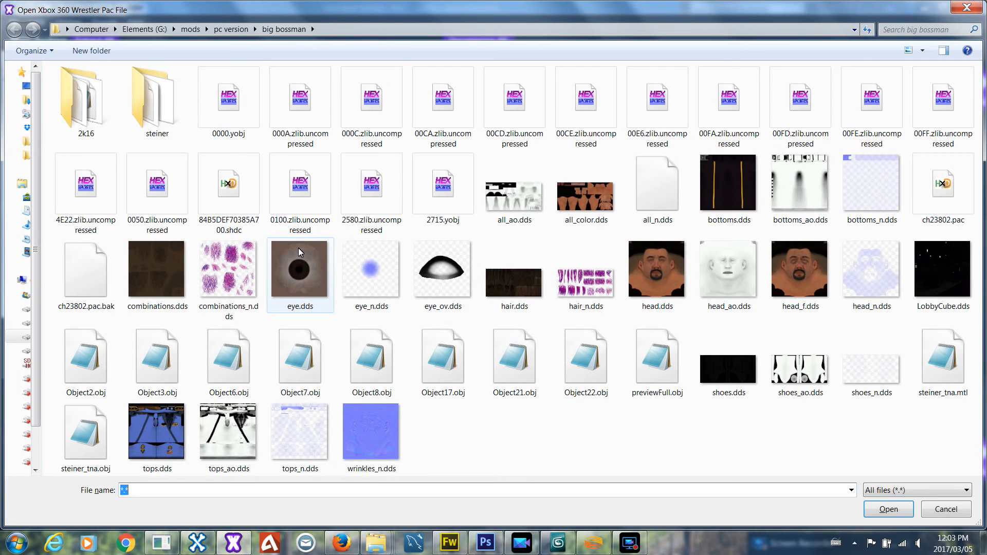
click(398, 116)
key(c)
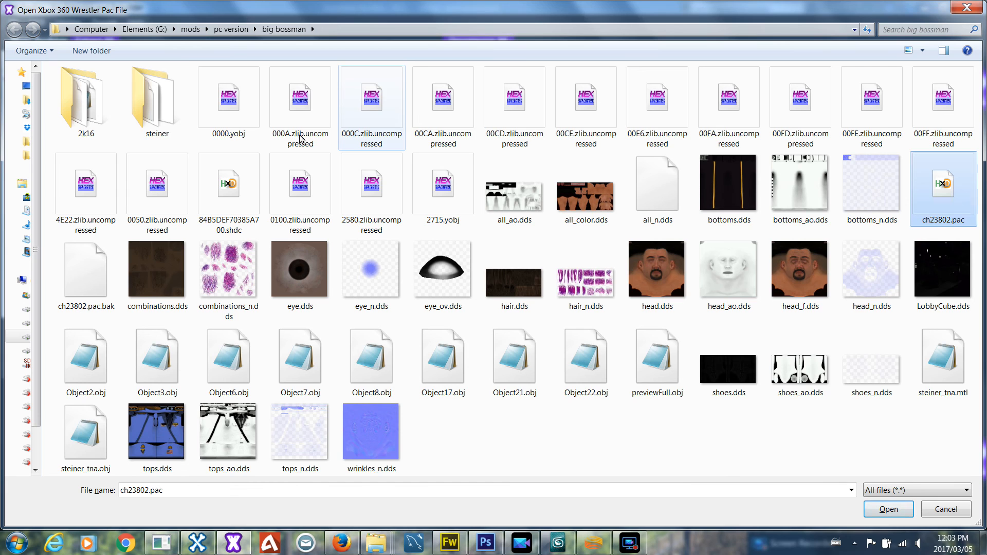
double_click(154, 97)
click(259, 212)
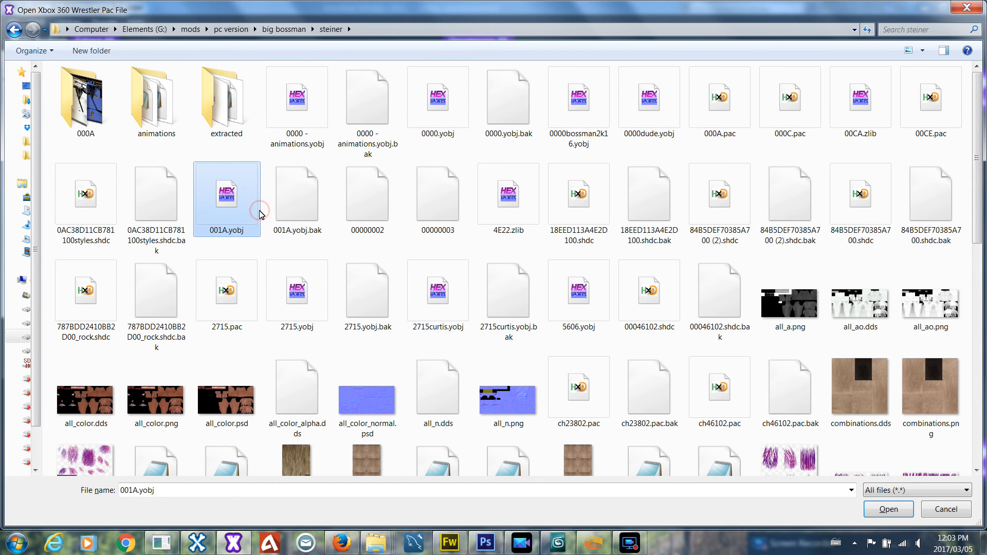
key(c)
double_click(700, 418)
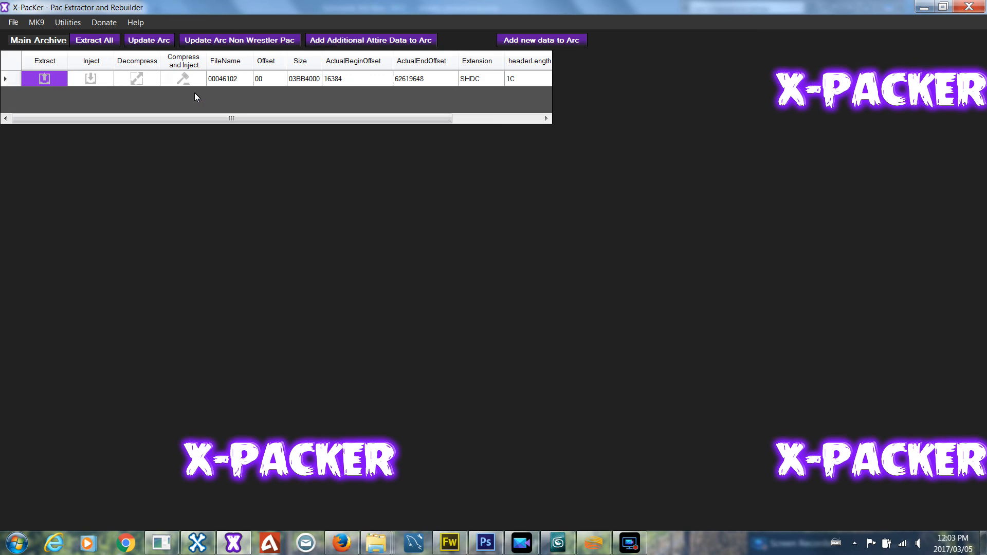
Open the 00046102 archive and inject 0000 - animations.yobj into its 0000 entry.
click(229, 82)
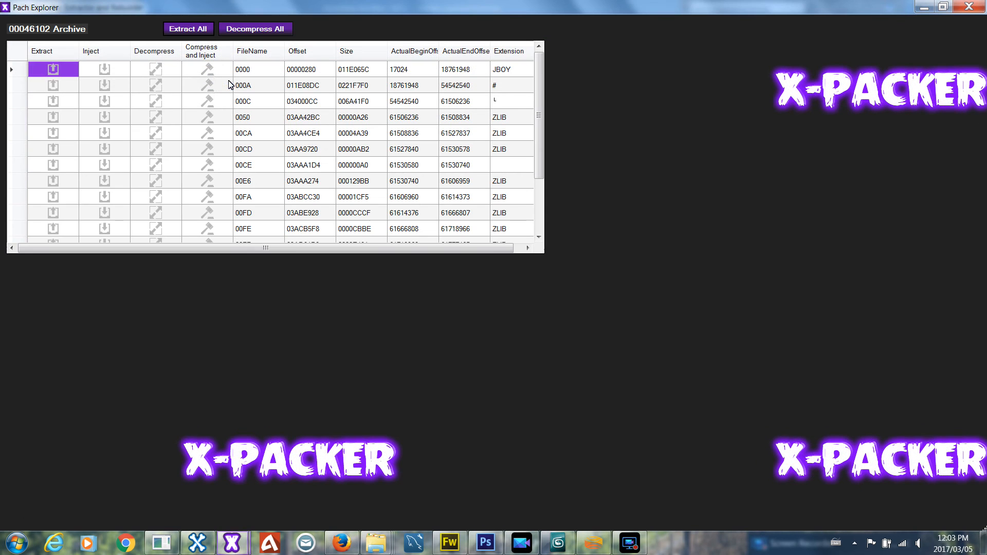
click(105, 72)
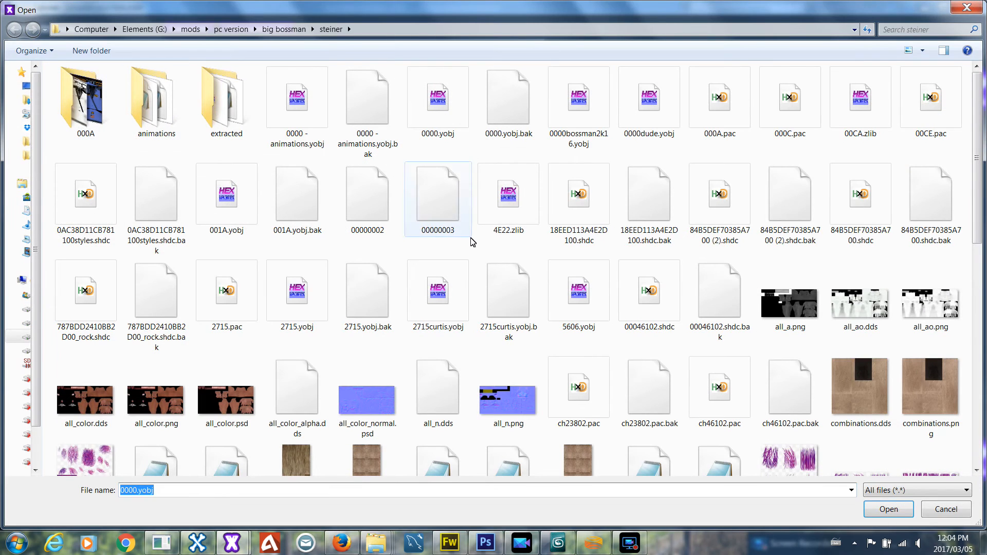
click(317, 122)
double_click(317, 122)
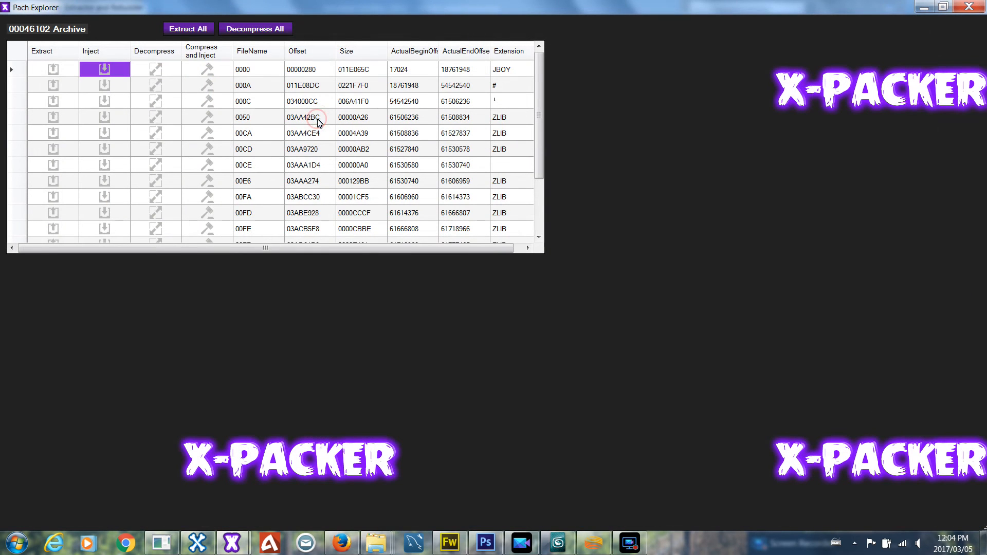
key(Return)
Switch to the steiner folder in Windows Explorer and copy ch46102.pac.
mouse_move(378, 539)
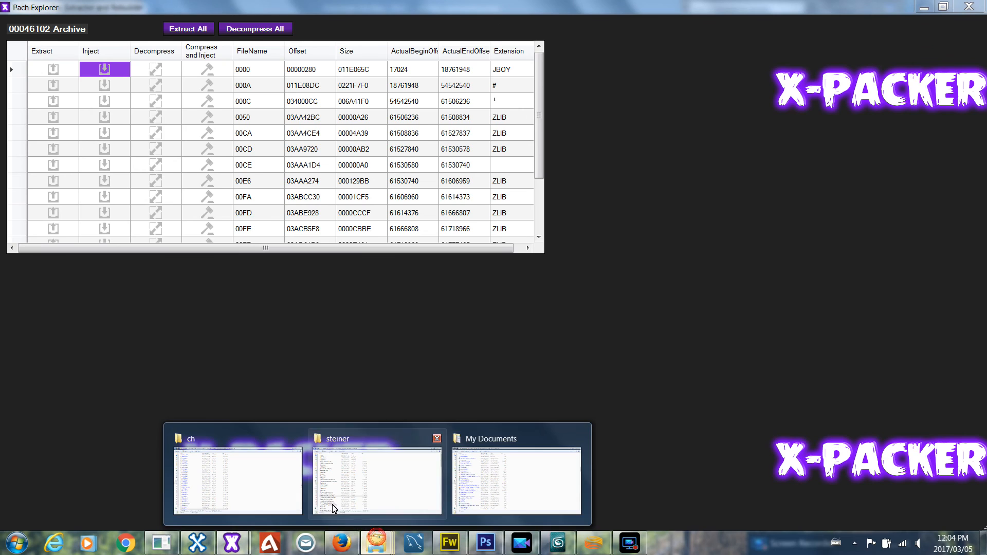
click(335, 494)
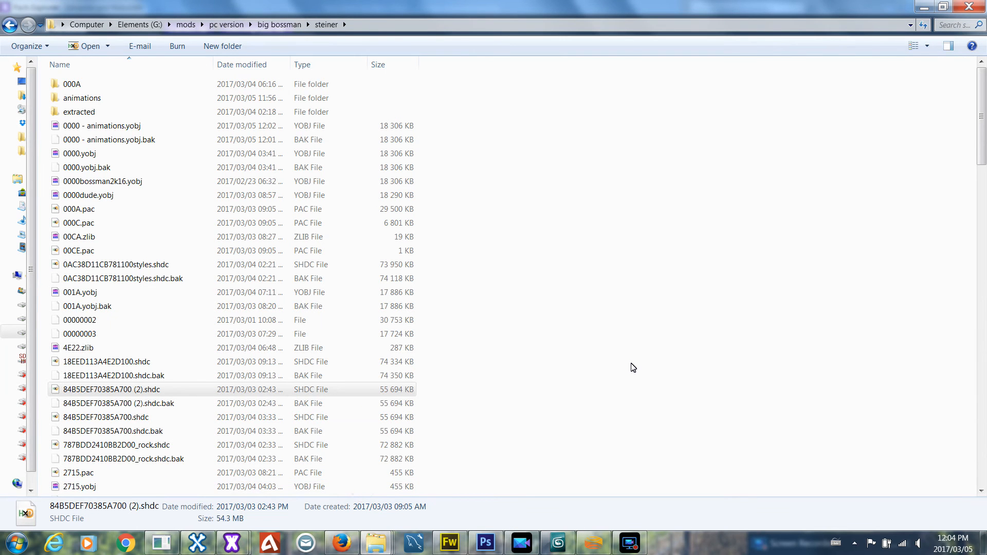
click(230, 250)
key(c)
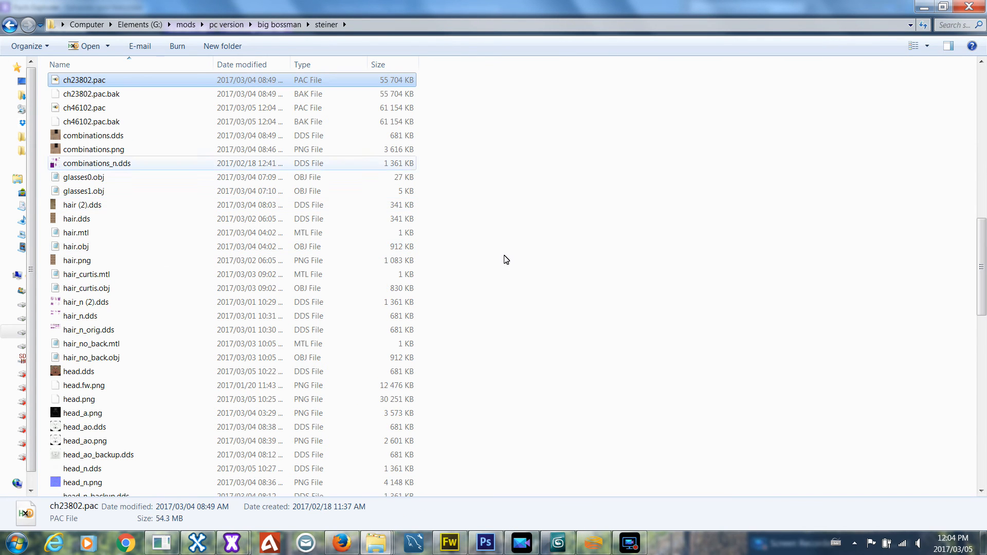
click(666, 318)
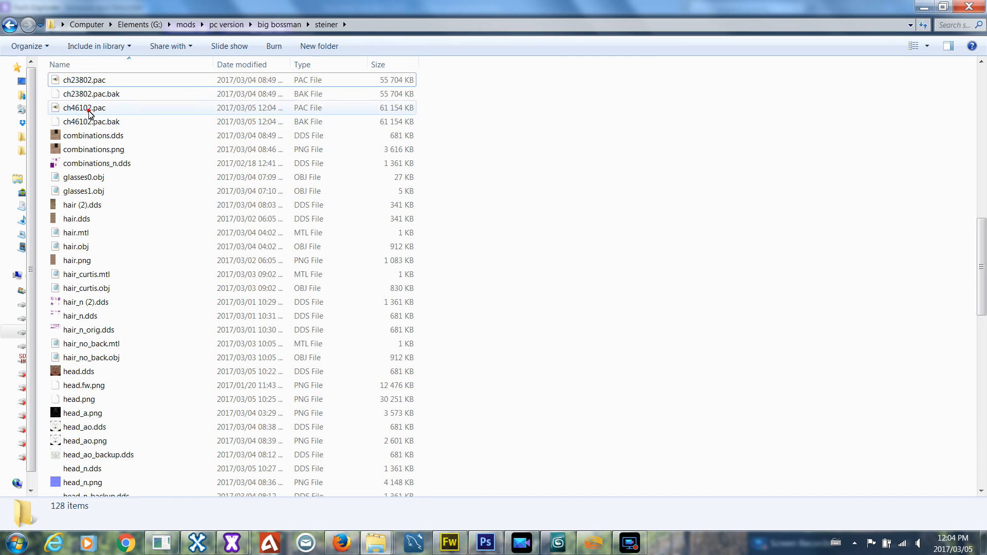
click(89, 111)
key(alt+Tab)
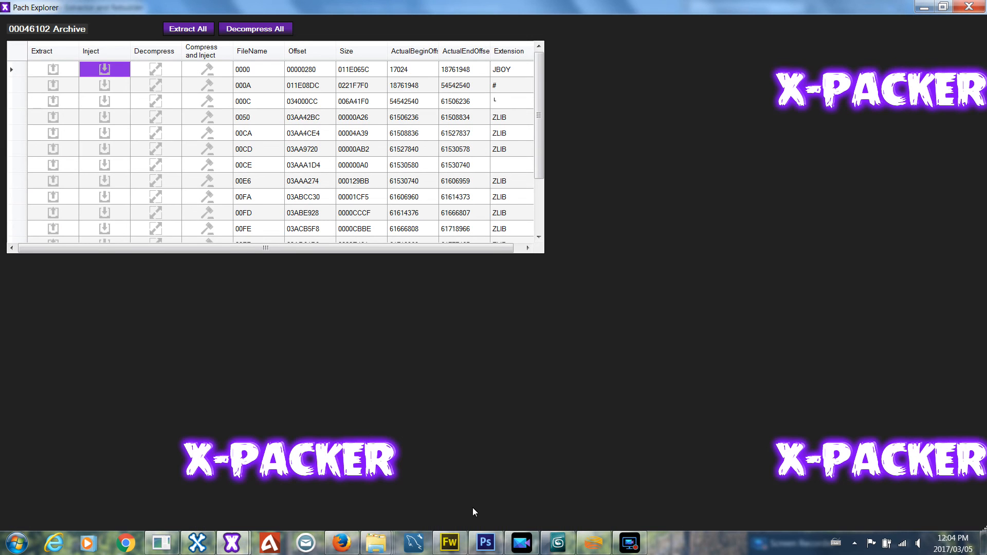
Paste ch46102.pac into the WWE2K17 pac\ch folder, replacing the existing file.
mouse_move(377, 542)
click(275, 478)
click(639, 426)
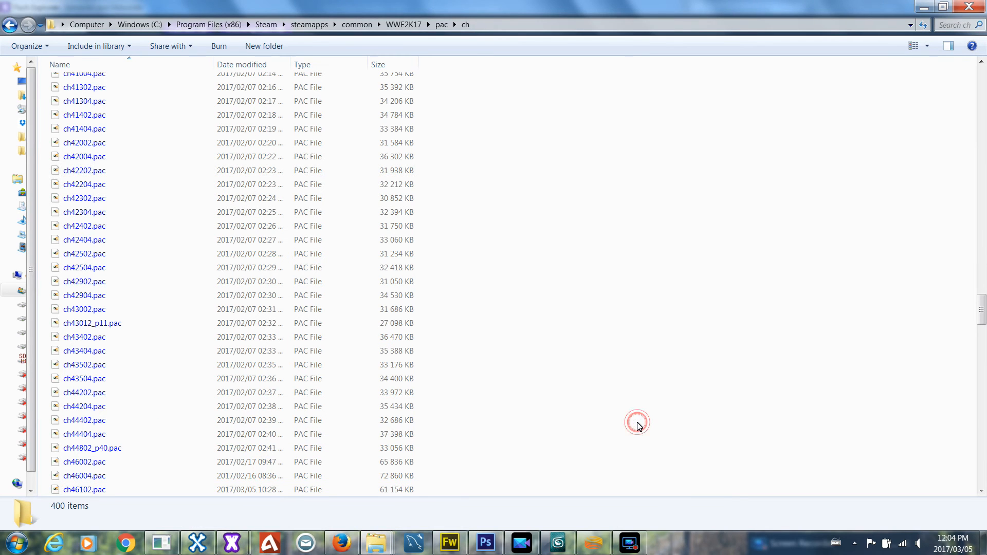
key(ctrl+v)
click(442, 178)
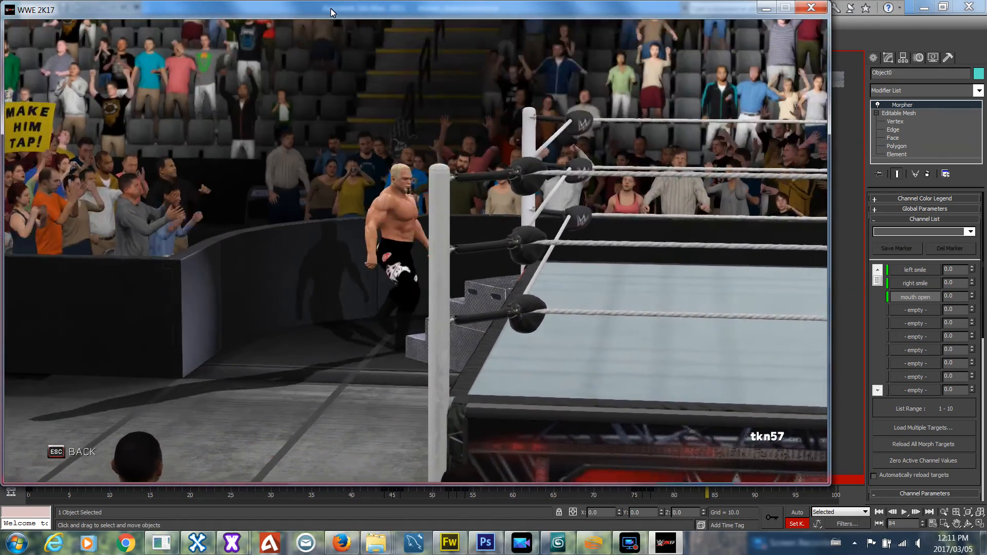
Leave the entrance preview in WWE 2K17 and exit the Ring-In editor, discarding its changes.
key(Escape)
key(Escape)
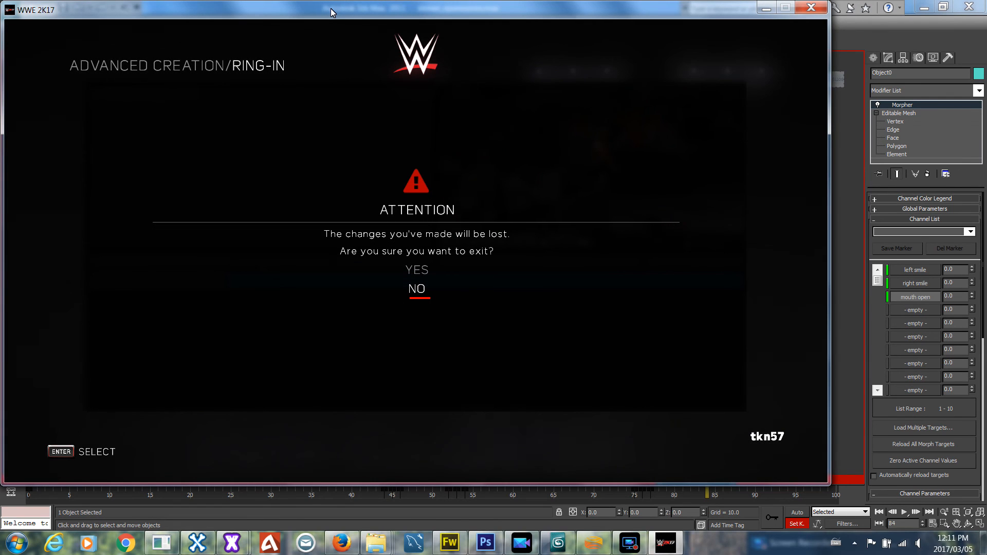
key(Up)
key(Return)
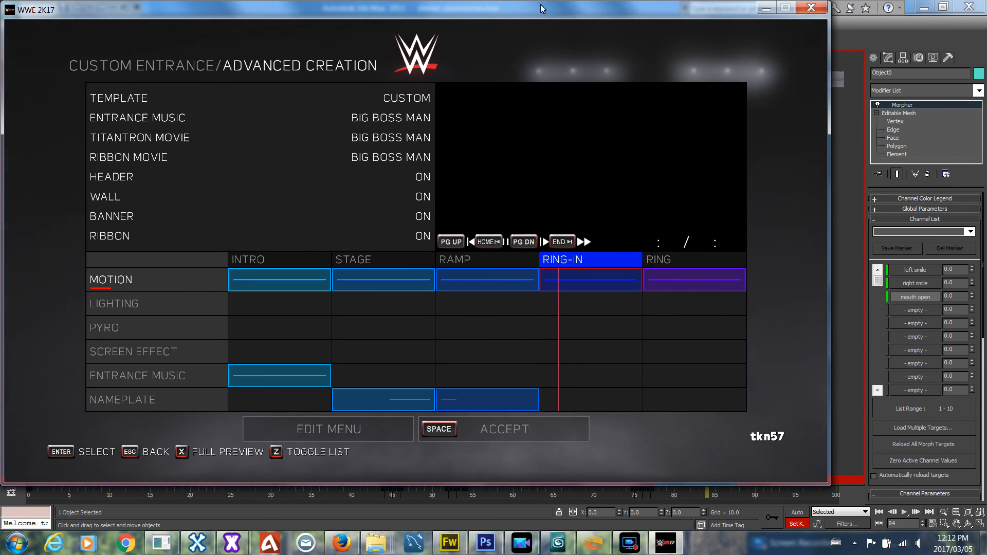
Switch to 3ds Max, save the facial expressions scene, and start a new scene with the New All option.
click(880, 29)
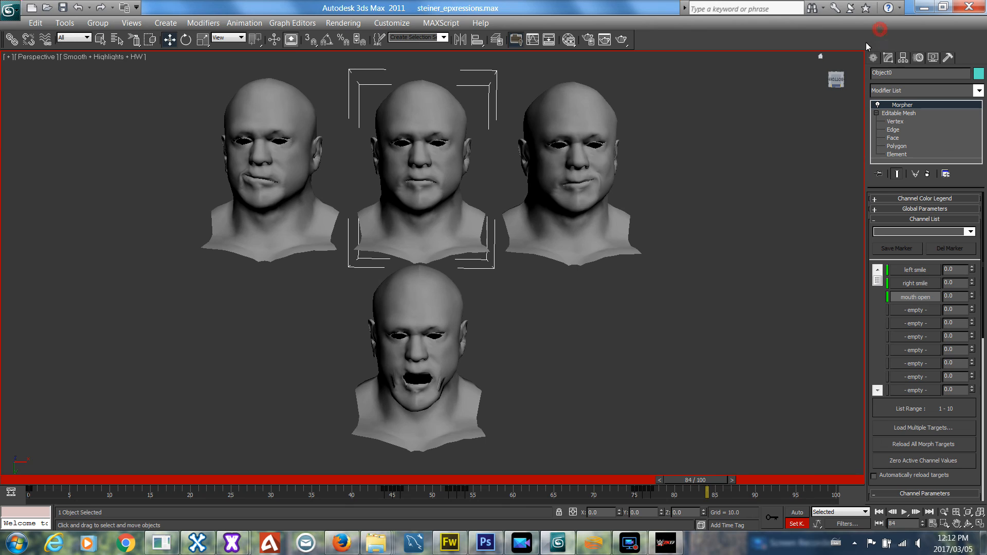
key(ctrl+s)
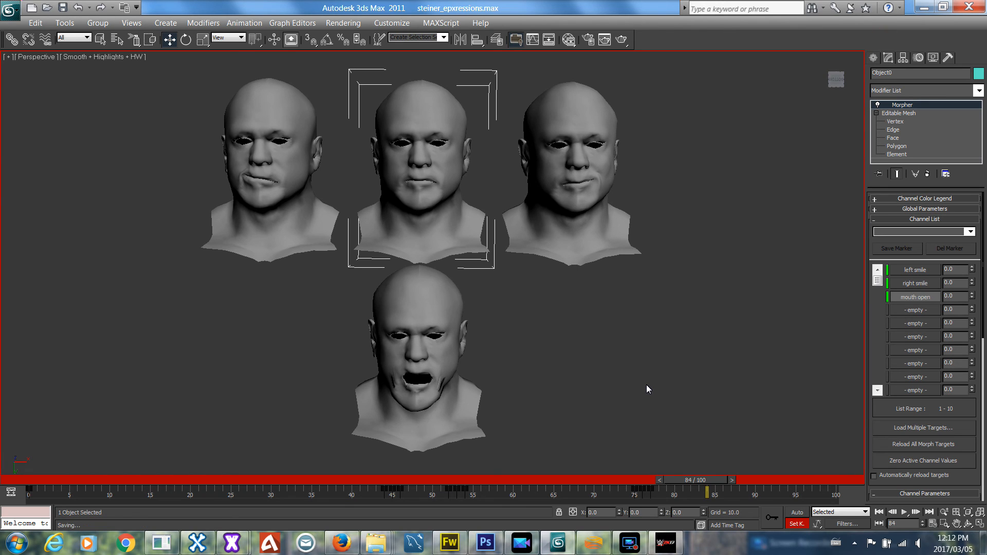
click(789, 524)
key(ctrl+n)
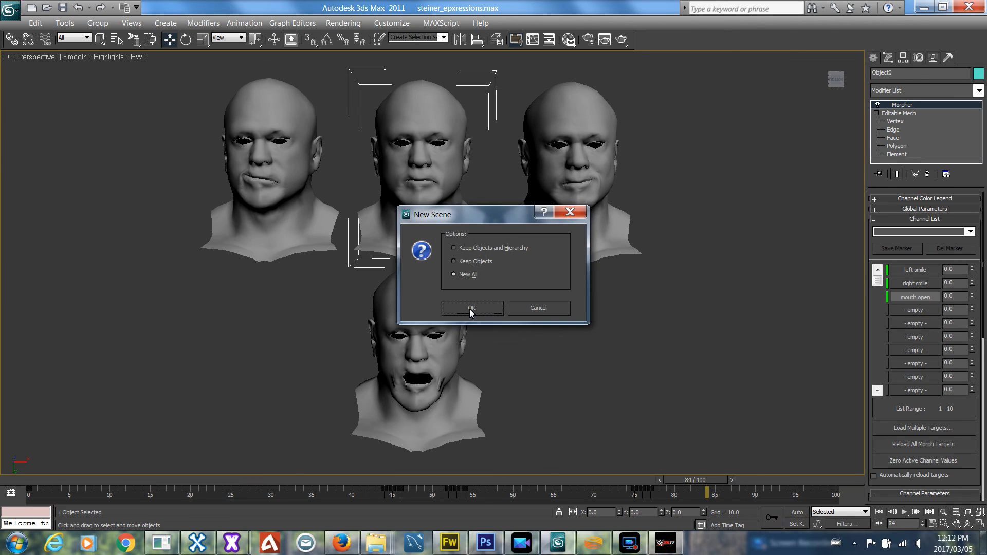
click(465, 307)
Run the import_wwe_tekken_no_weights.ms script and import 0000 - animations.yobj from the steiner folder.
click(455, 22)
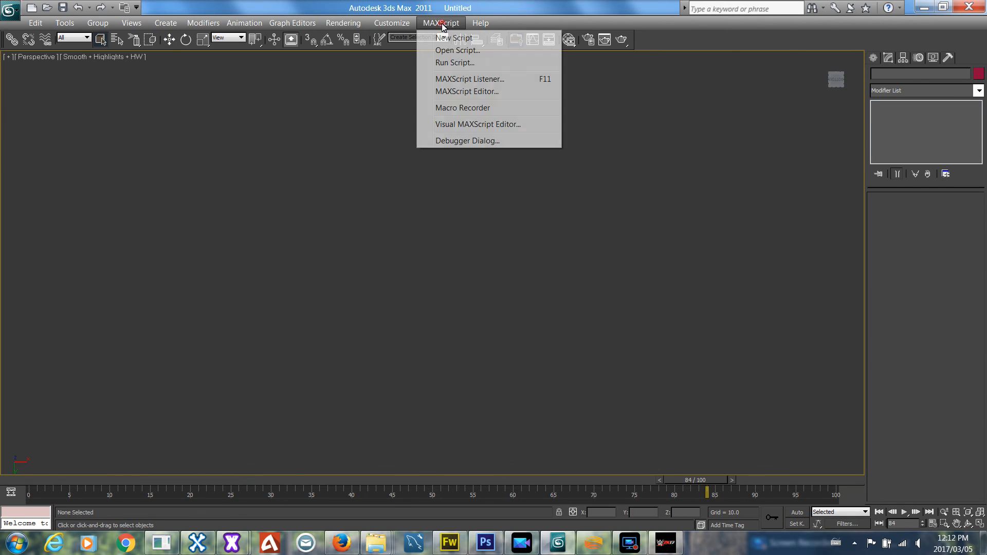
click(440, 62)
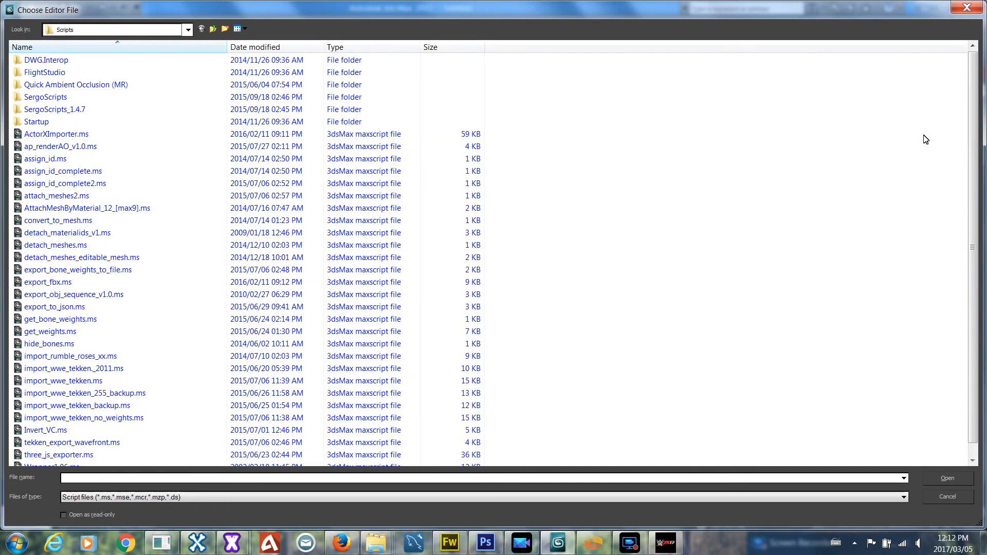
drag(971, 161, 985, 247)
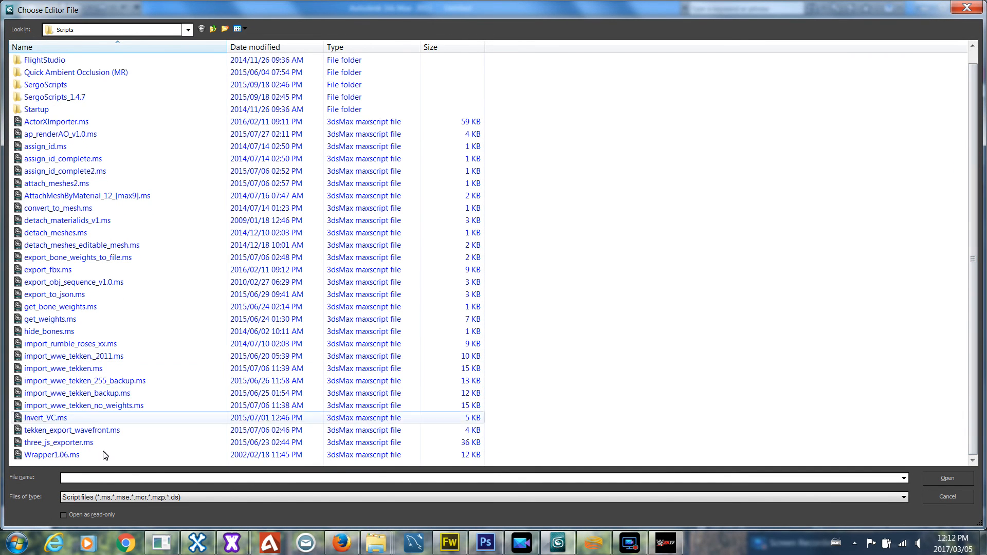
click(101, 406)
double_click(100, 406)
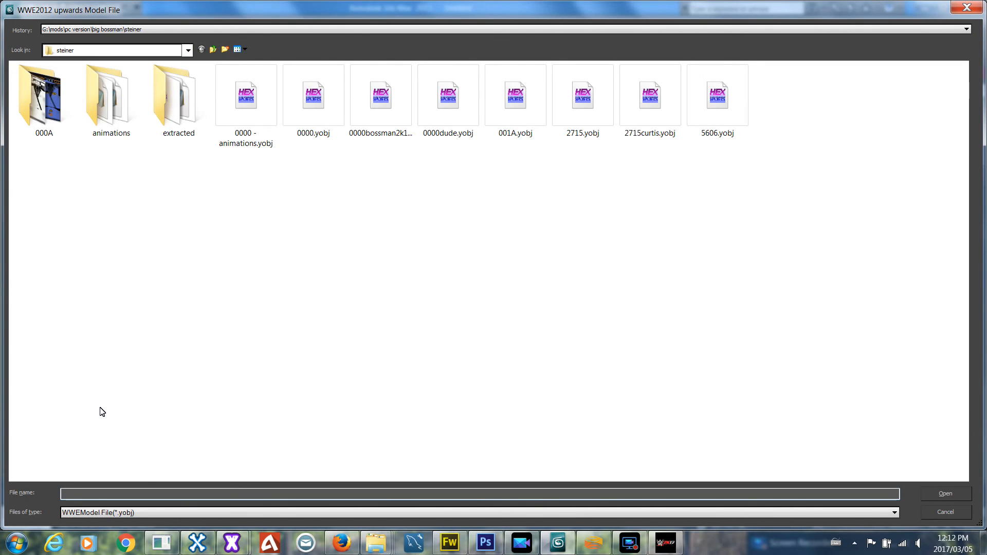
click(240, 122)
double_click(240, 120)
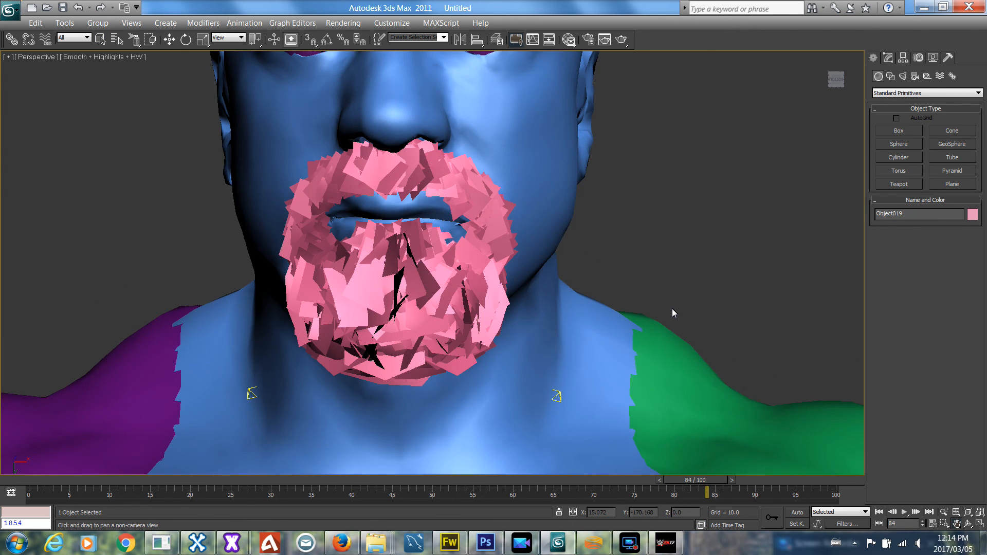
Select the head mesh Object001 and turn on See-Through in its display properties.
drag(679, 226, 647, 358)
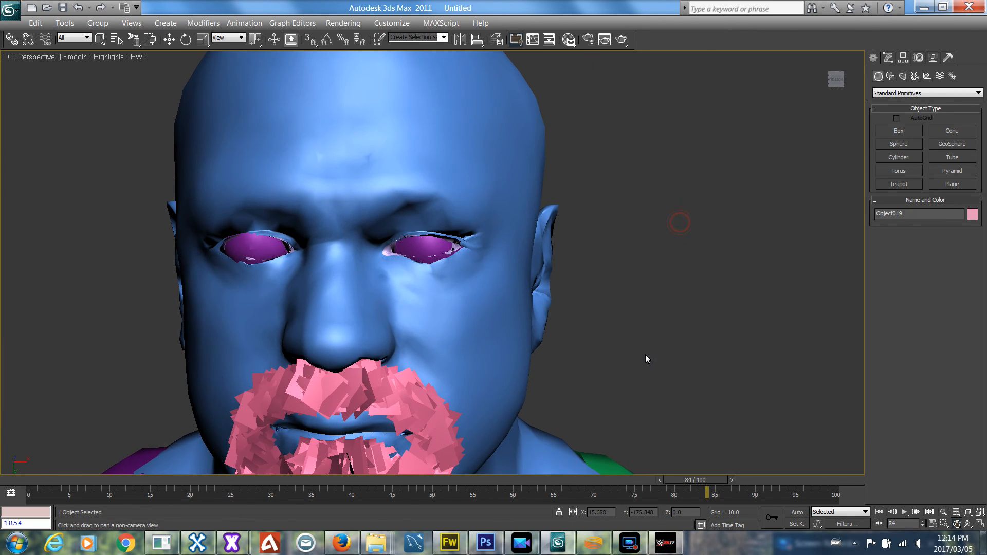
click(100, 39)
click(354, 107)
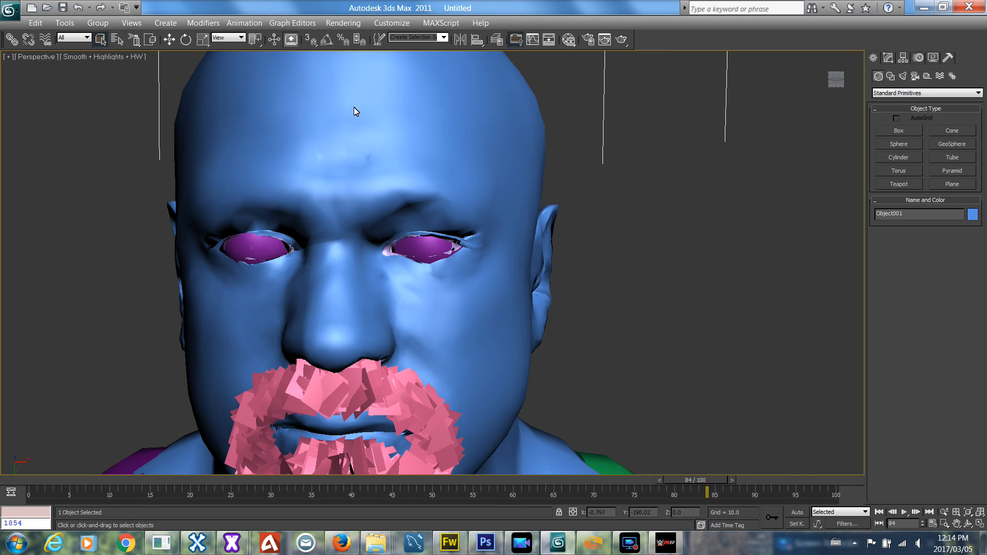
click(888, 57)
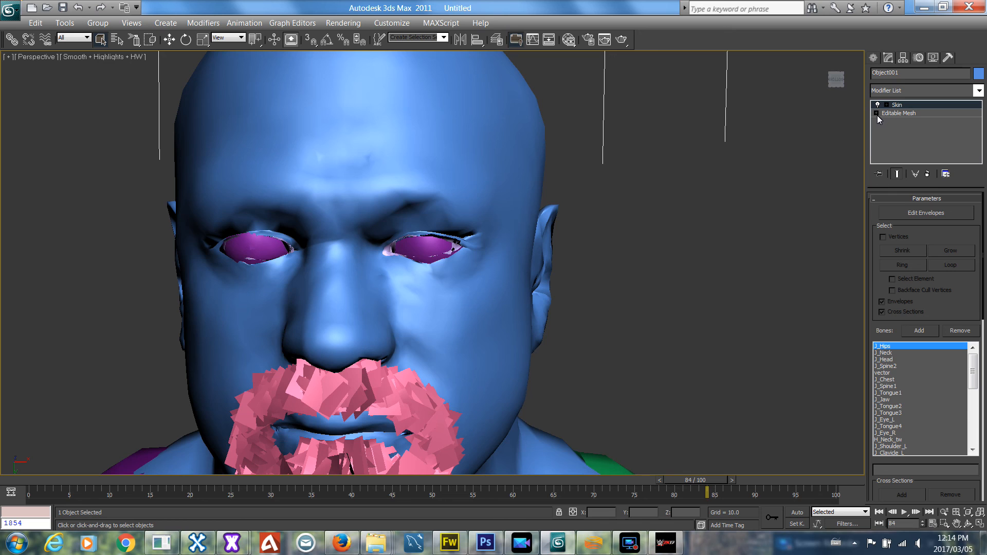
click(933, 57)
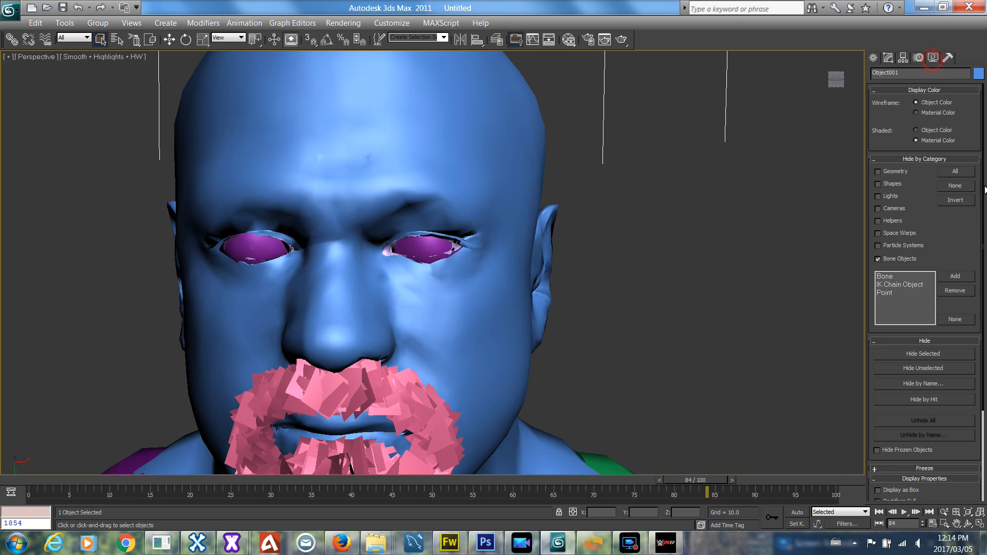
scroll(981, 225, down, 3)
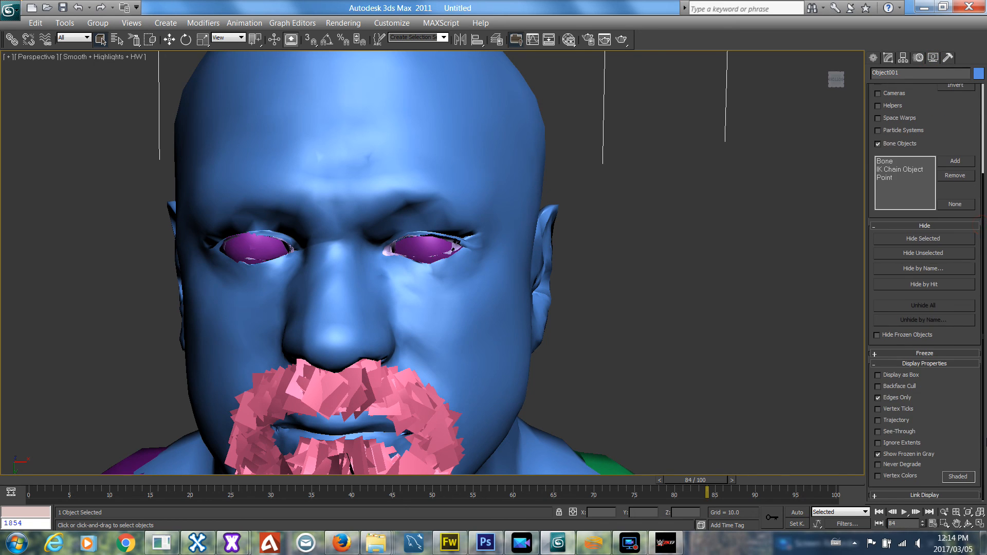
click(877, 432)
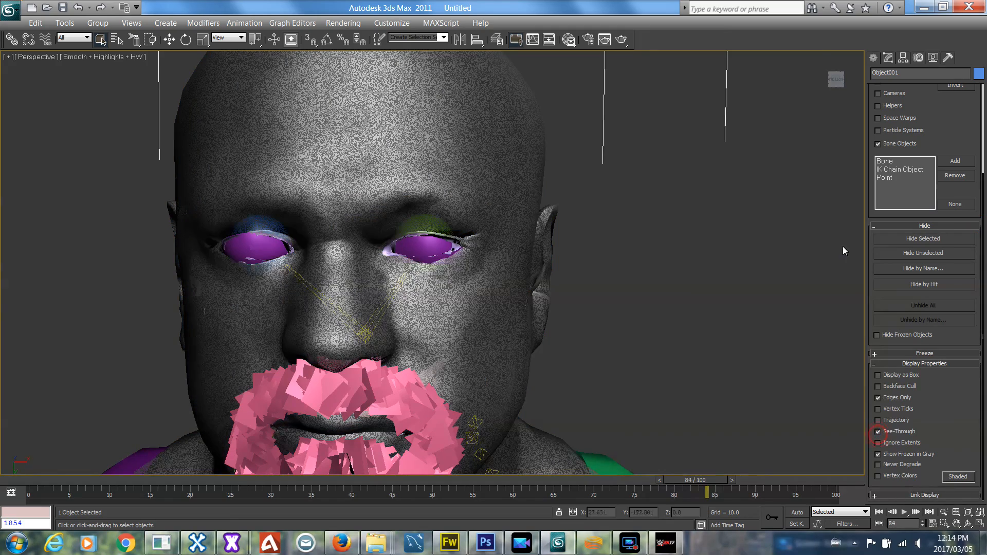
Hide the head mesh Object001 through the layer list so the facial bones behind it can be inspected.
drag(821, 94, 700, 144)
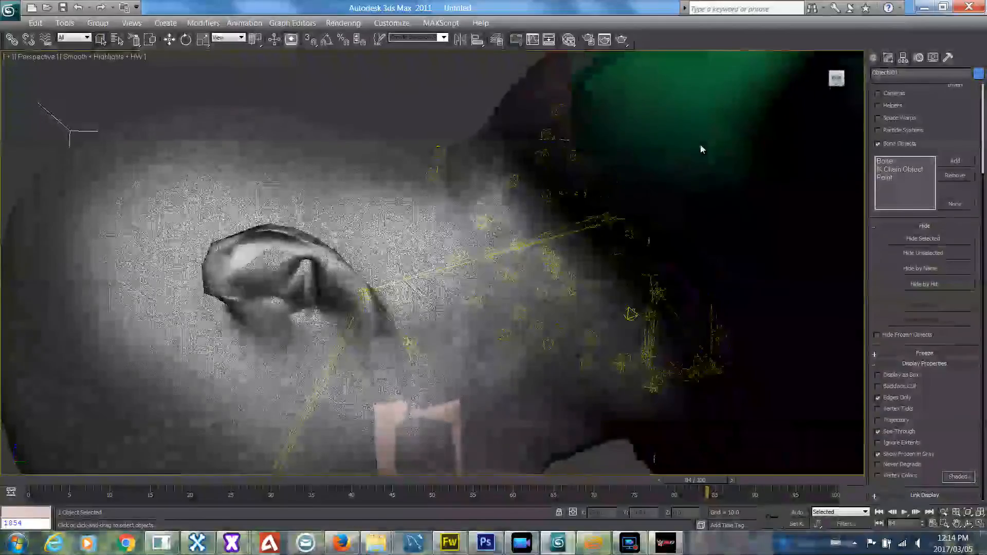
click(956, 523)
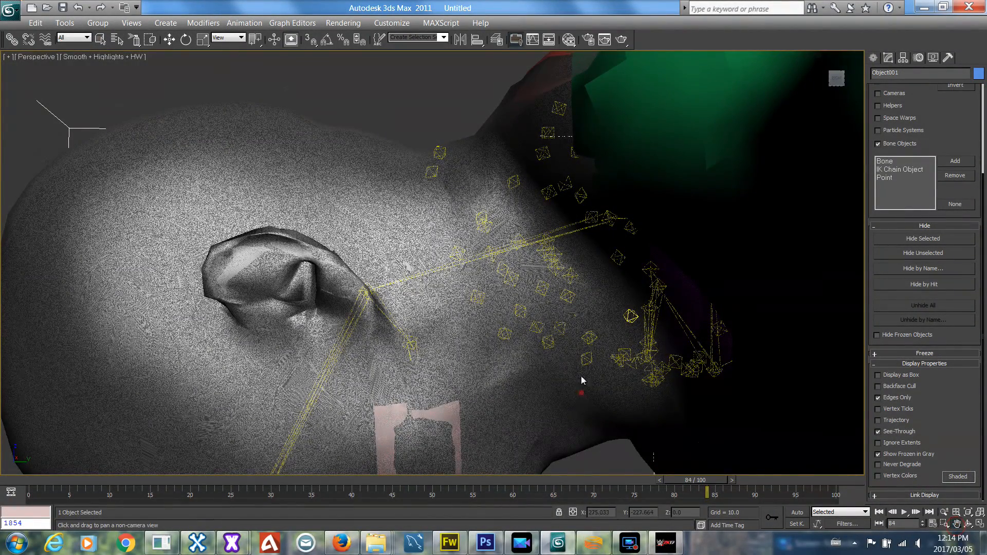
drag(583, 379, 562, 233)
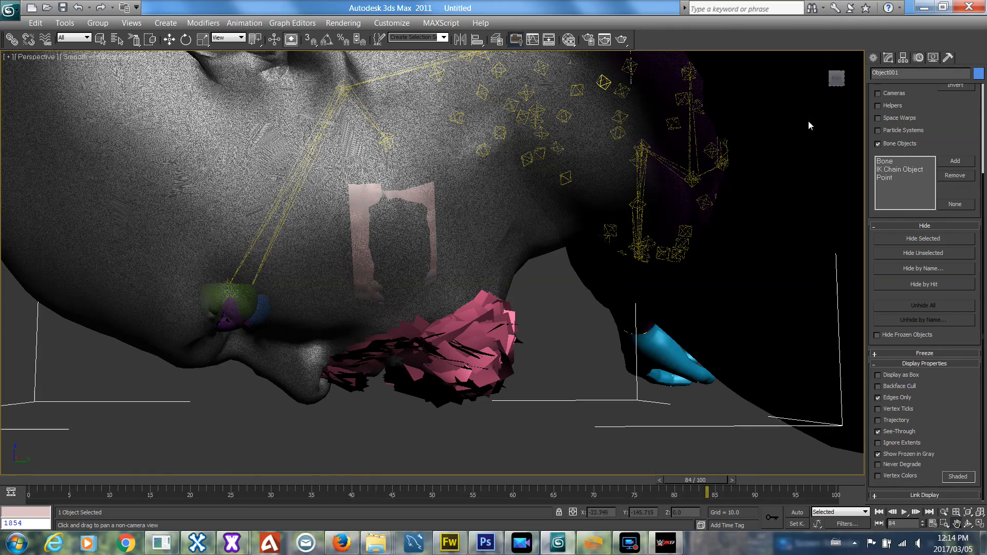
drag(835, 83, 834, 103)
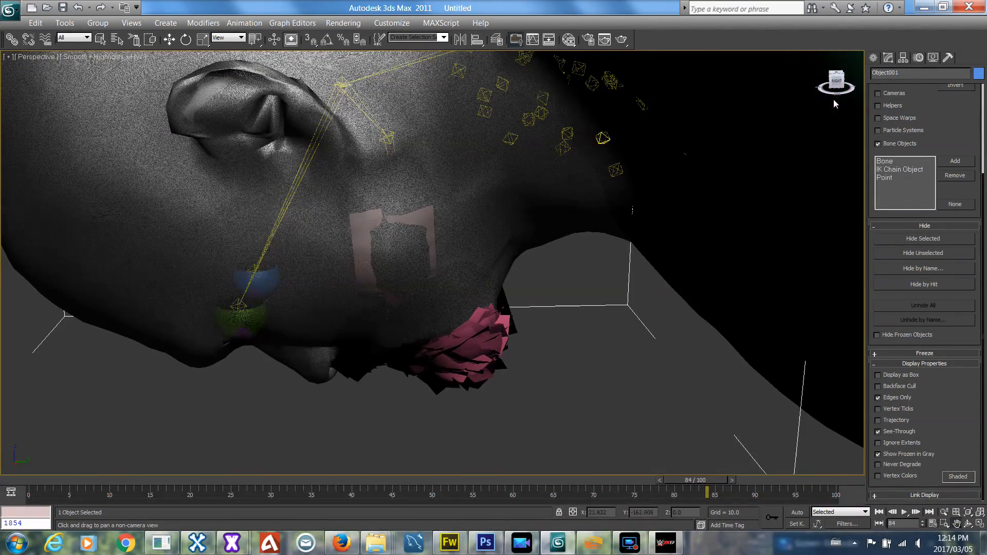
click(101, 39)
click(497, 39)
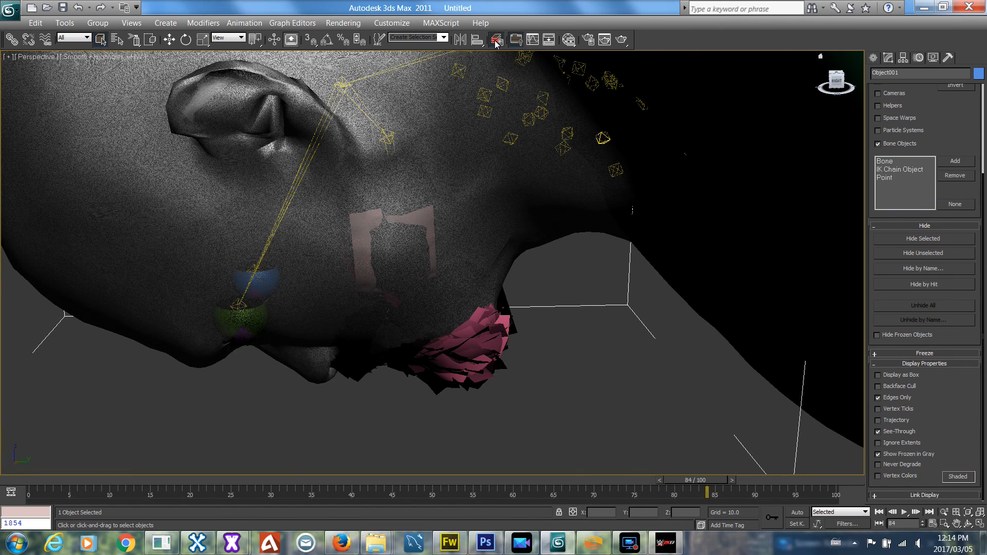
click(444, 325)
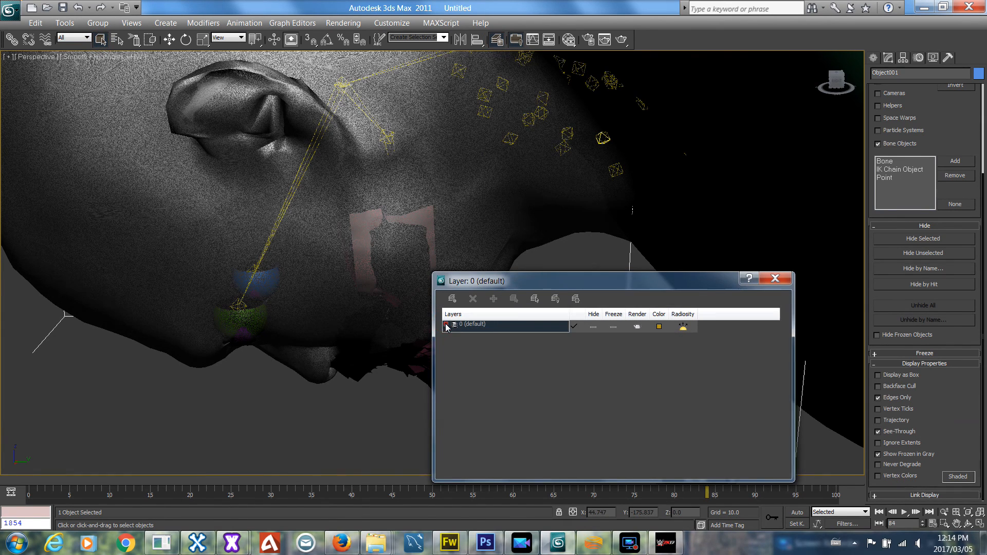
drag(784, 328, 787, 349)
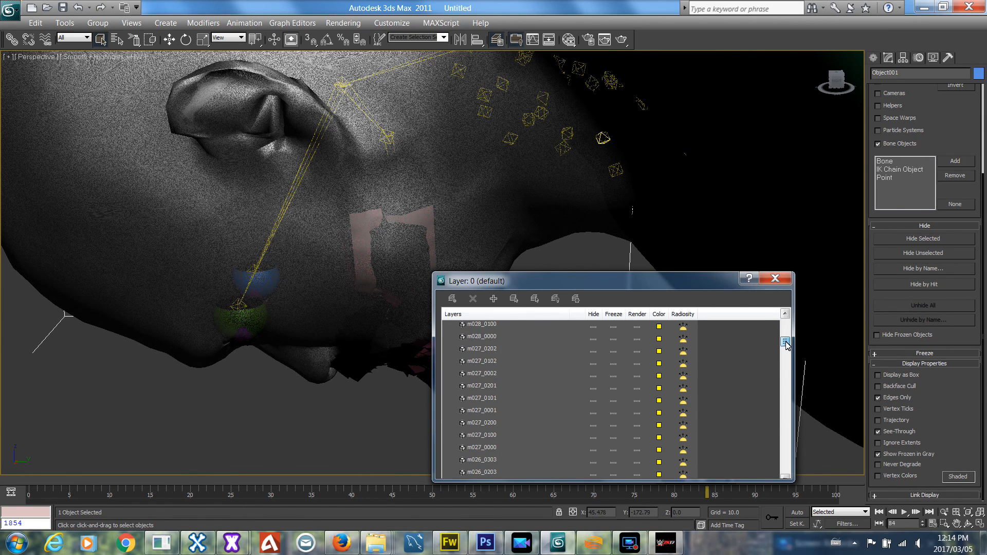
drag(786, 333, 788, 331)
click(594, 389)
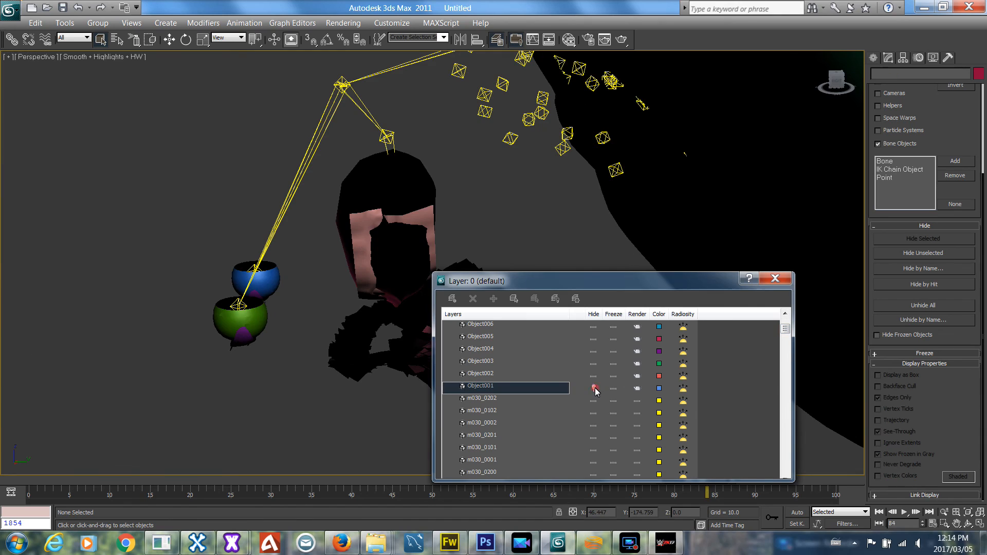
click(775, 280)
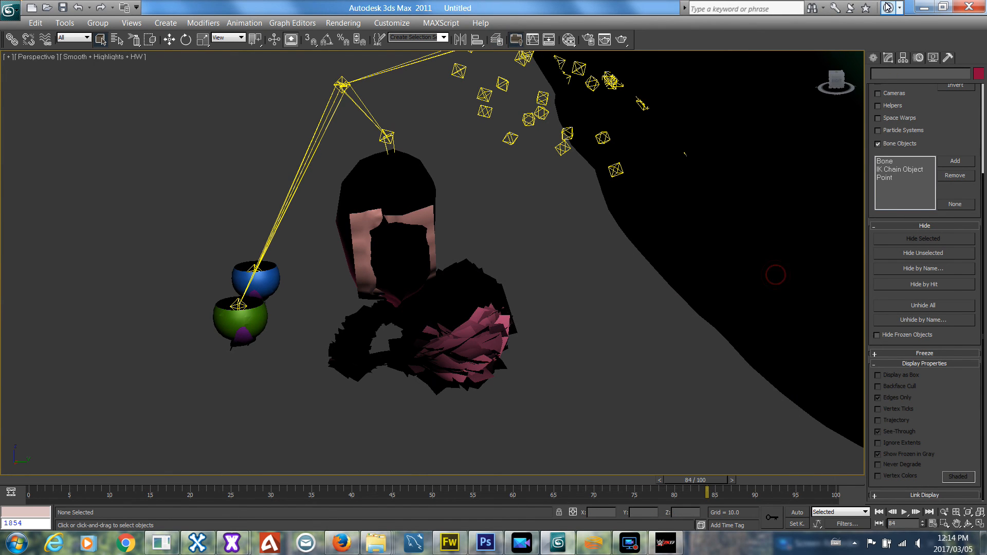
Select the J_Eye_R bone and examine how the eye bones sit inside the eyeballs.
drag(837, 84, 847, 90)
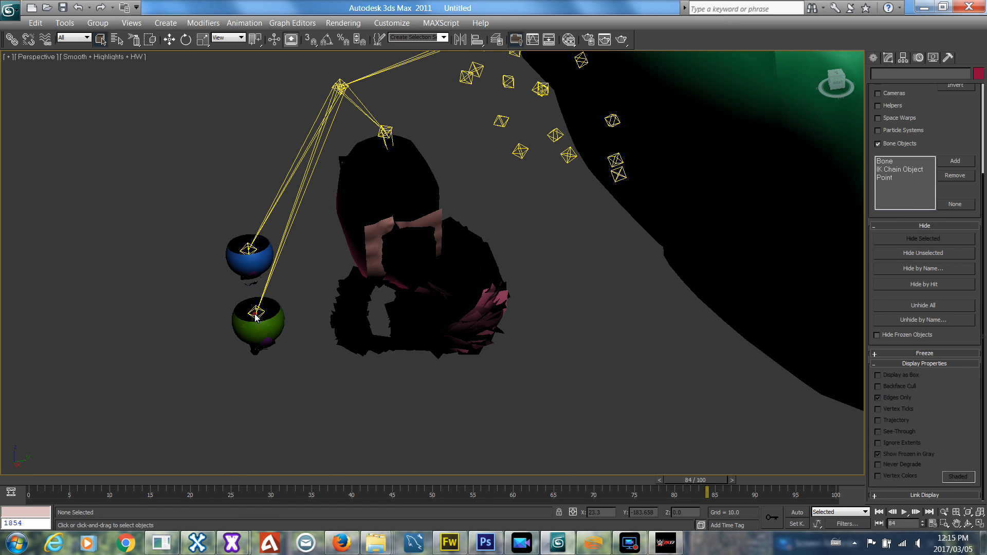
click(248, 250)
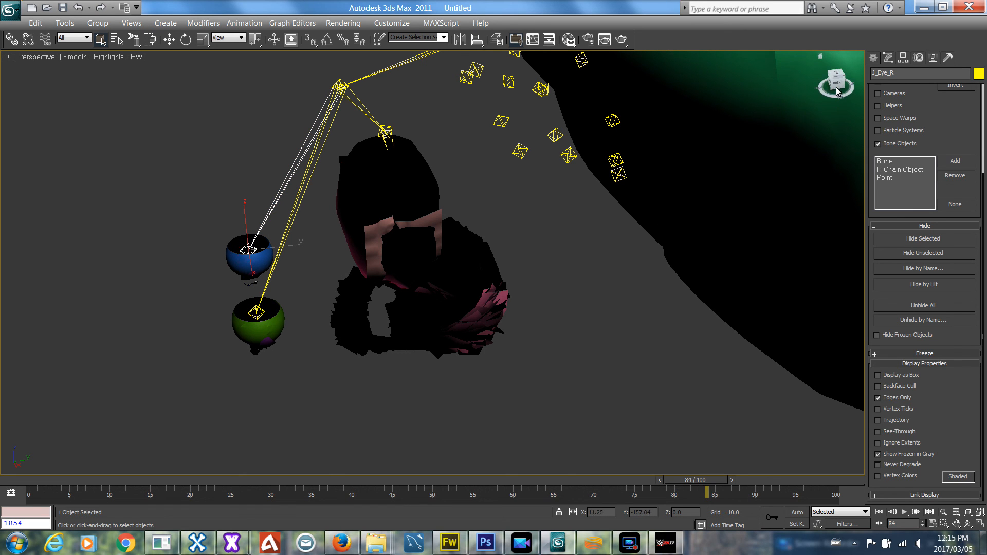
drag(836, 84, 804, 72)
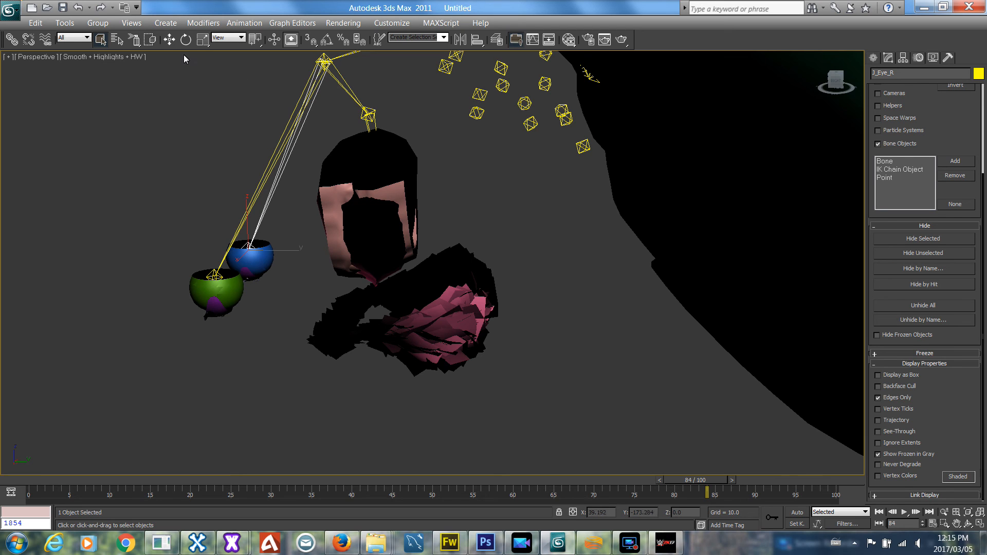
Move mouth mesh Object014 down, teeth mesh Object015 up and the tongue mesh out of the way, and select the J_Tongue1 bone.
click(169, 40)
click(365, 165)
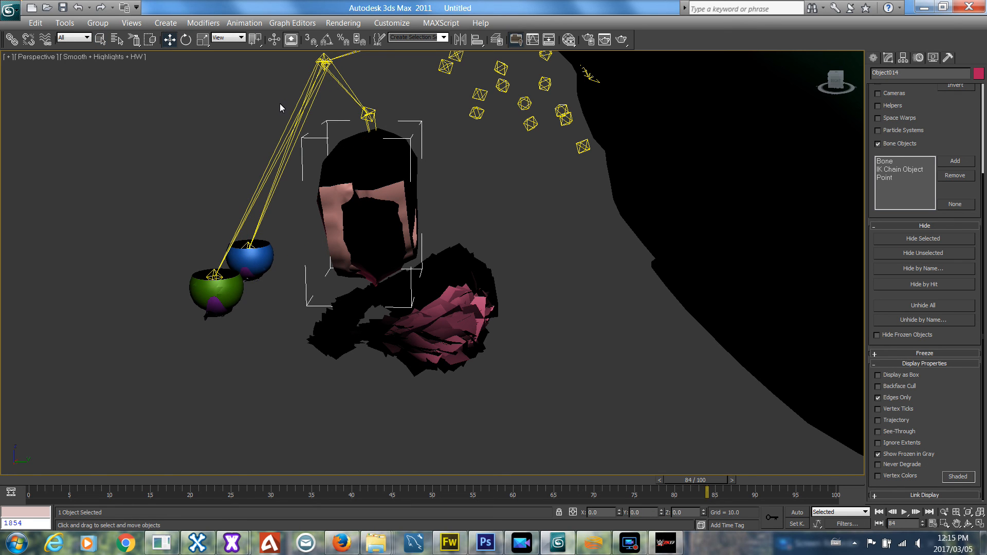
drag(351, 160, 351, 241)
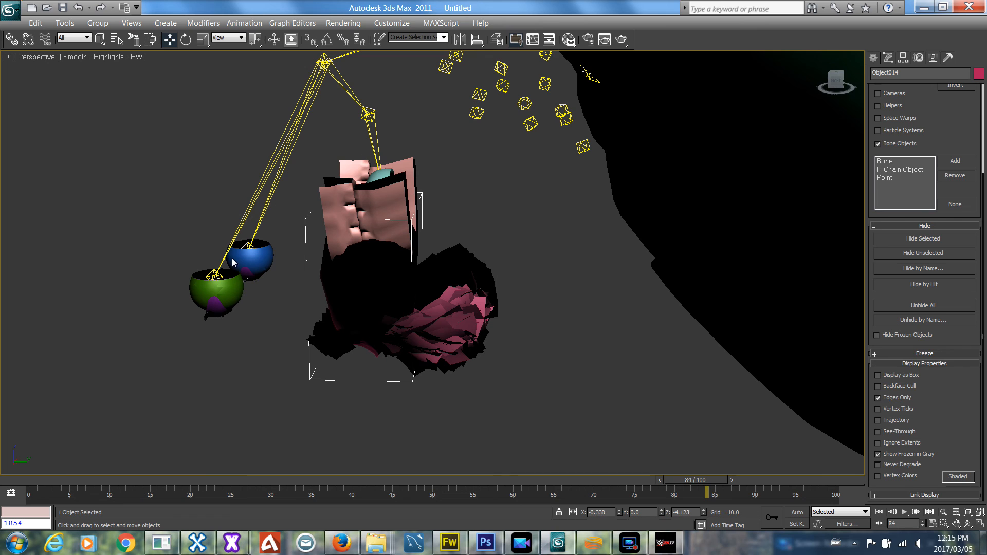
click(375, 201)
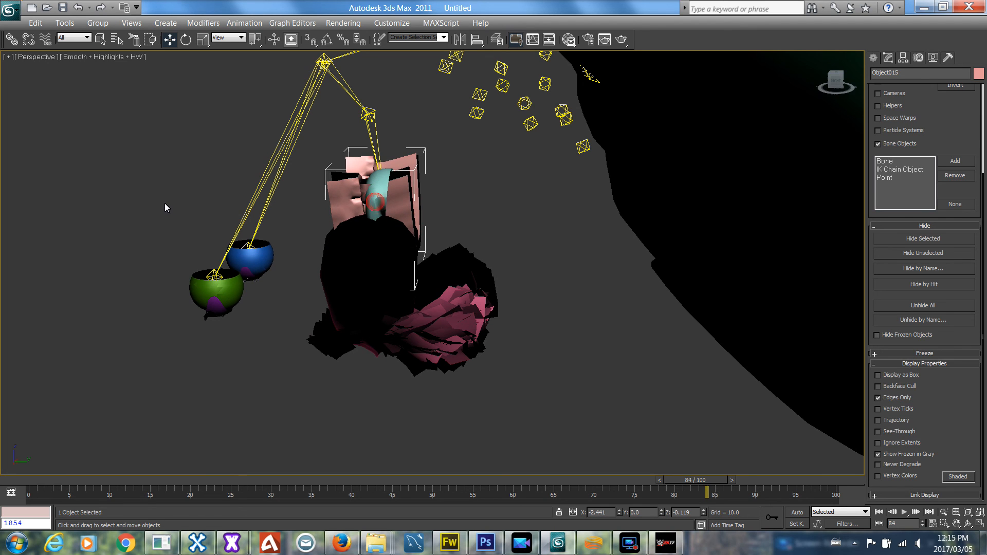
drag(401, 186, 402, 49)
drag(382, 199, 585, 339)
click(388, 196)
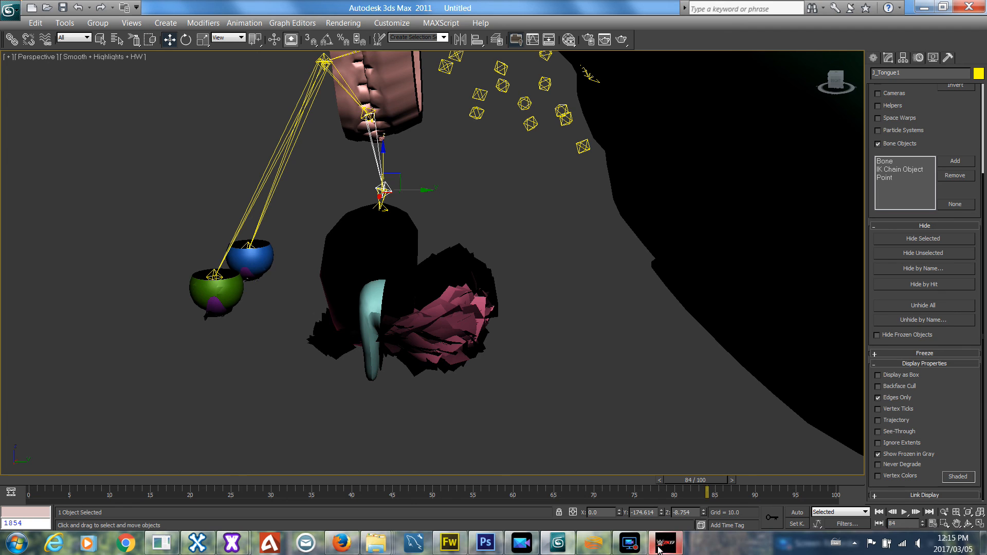
Switch to X-Rey to view the list of head animation meshes.
click(197, 543)
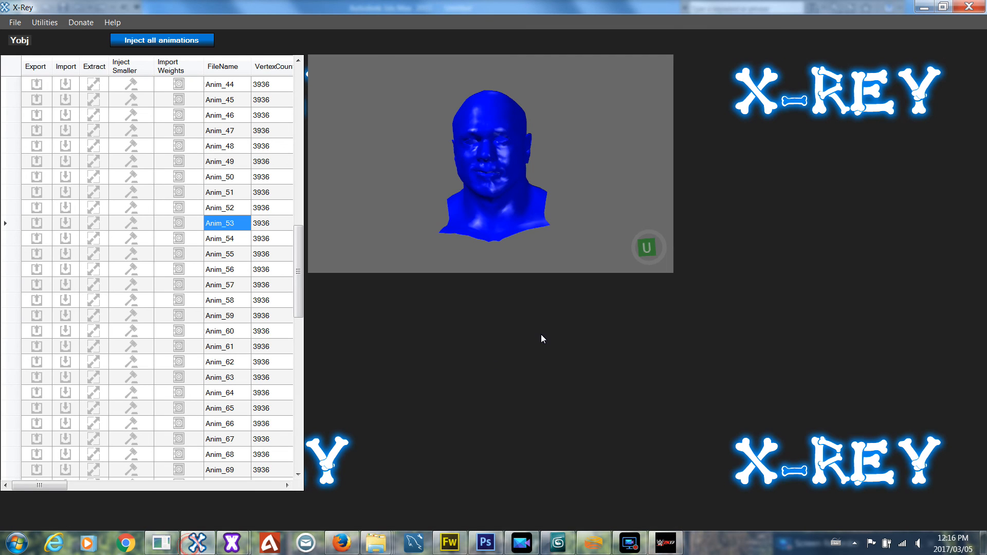